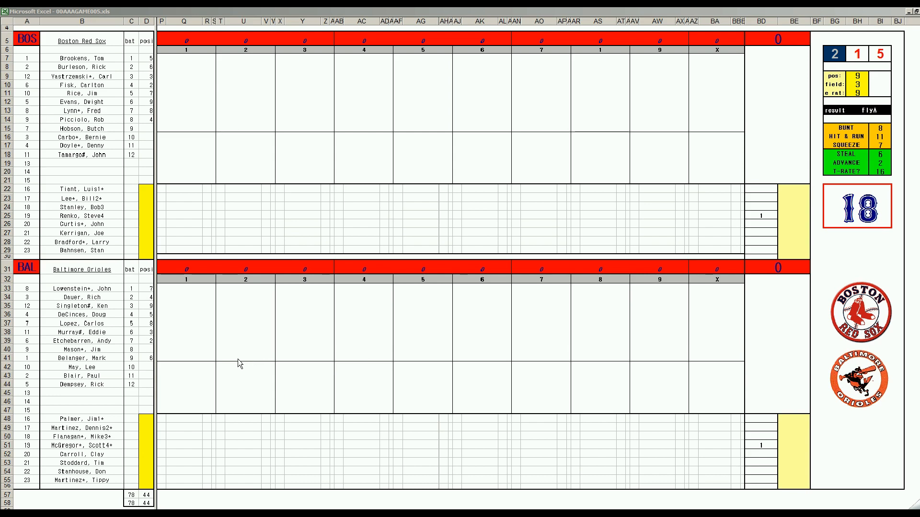
Switch to the 00AAA STATS 1980 expansion20playe.xls workbook and review the AL East standings, highlighting the division's teams from record to games back.
click(234, 500)
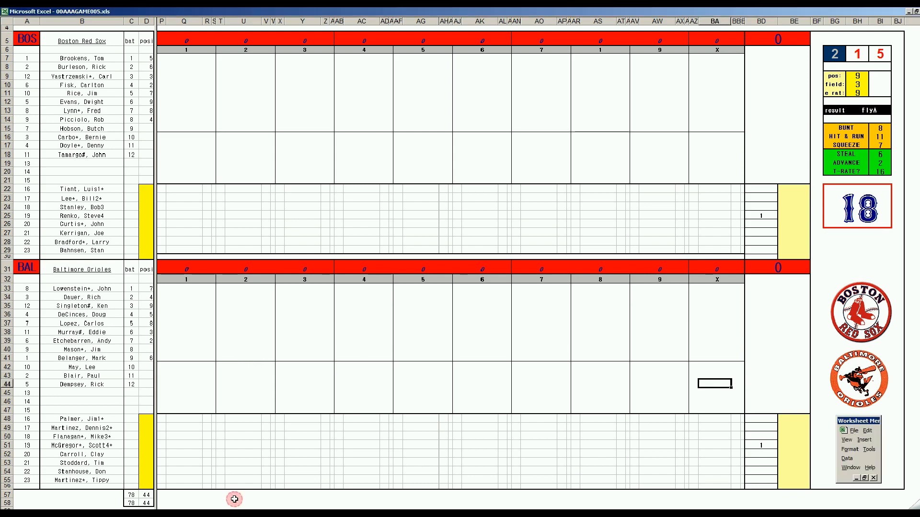
mouse_move(229, 514)
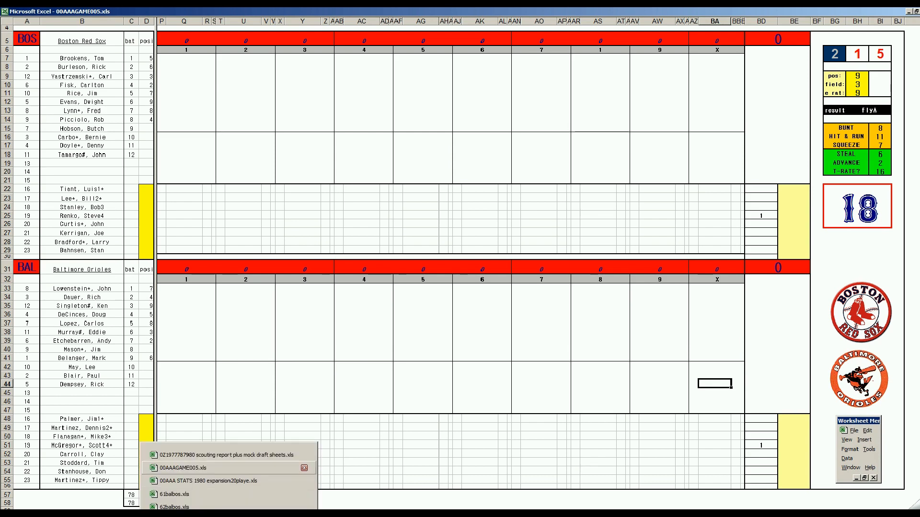
click(208, 482)
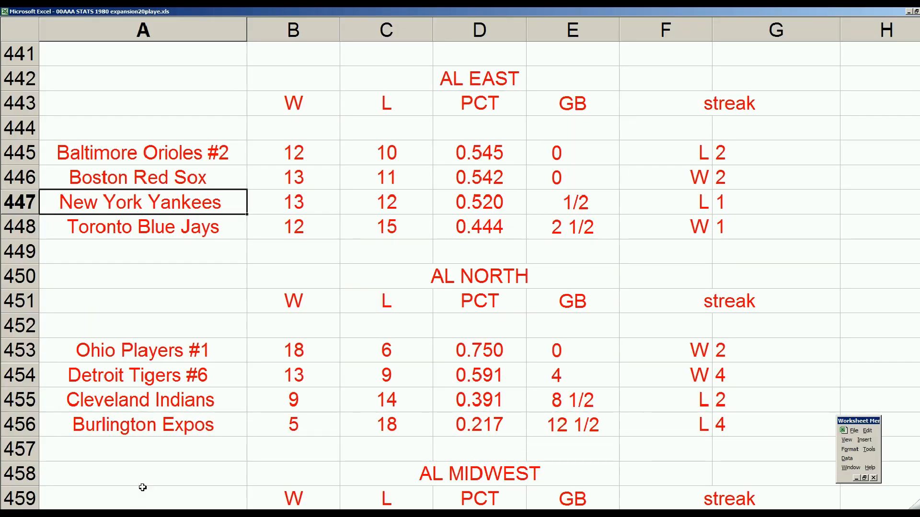
drag(179, 150, 568, 221)
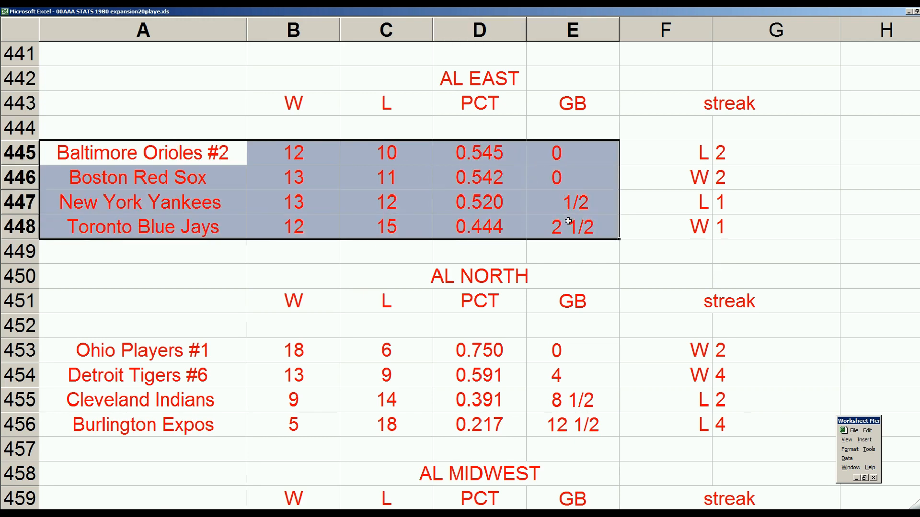
click(228, 155)
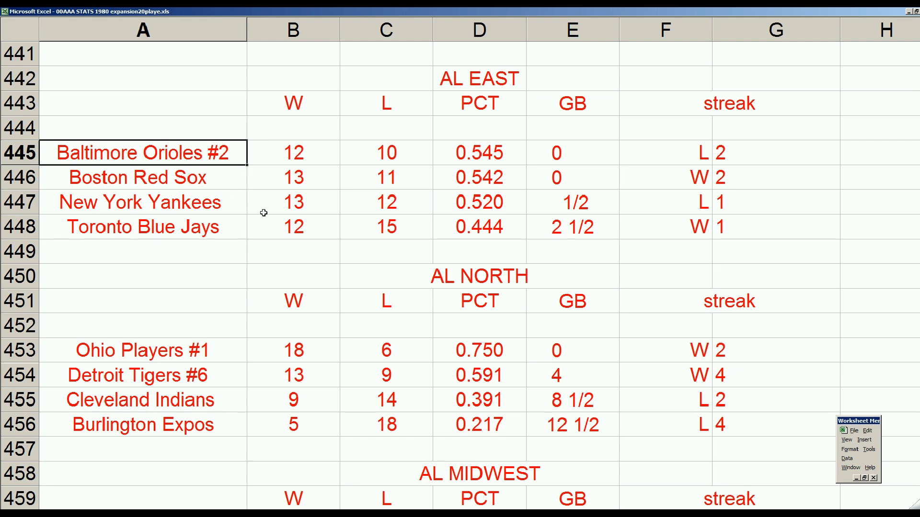
drag(234, 151, 544, 205)
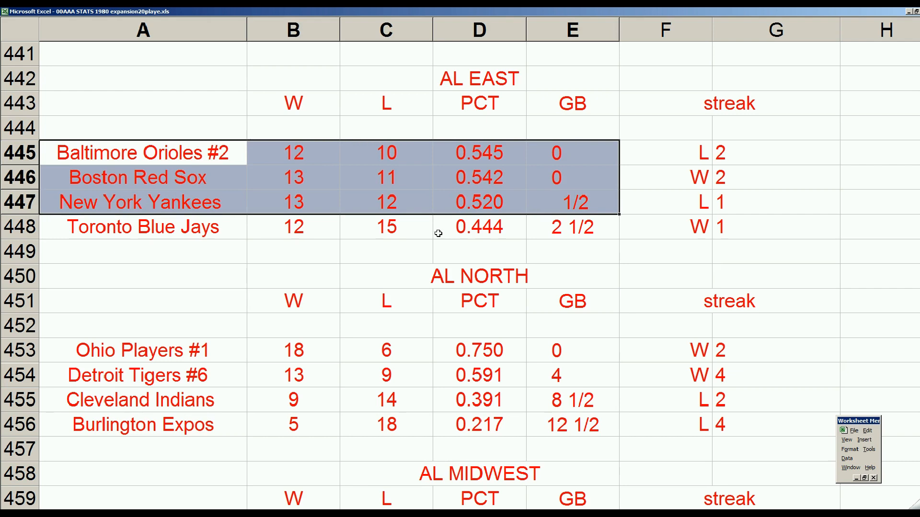
Highlight the top two teams' records in the AL North, AL Midwest and AL West standings in turn.
drag(182, 376, 532, 353)
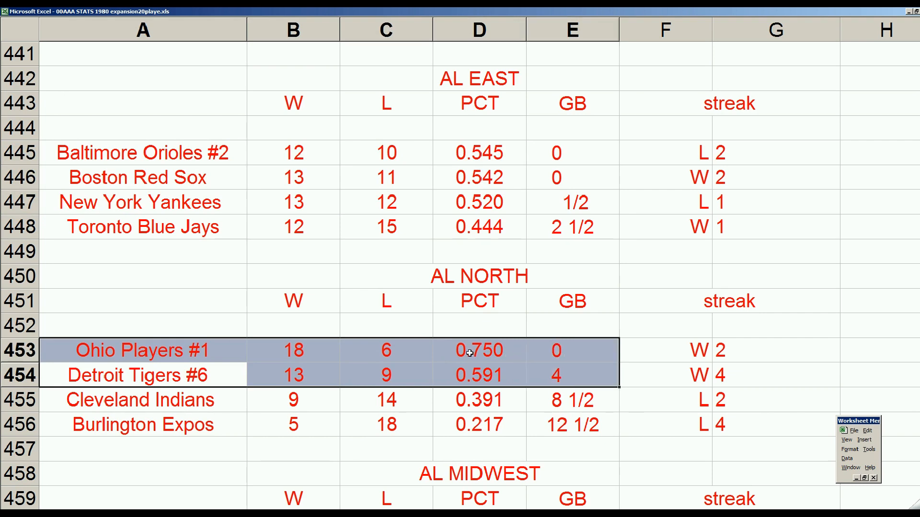
scroll(469, 353, down, 4)
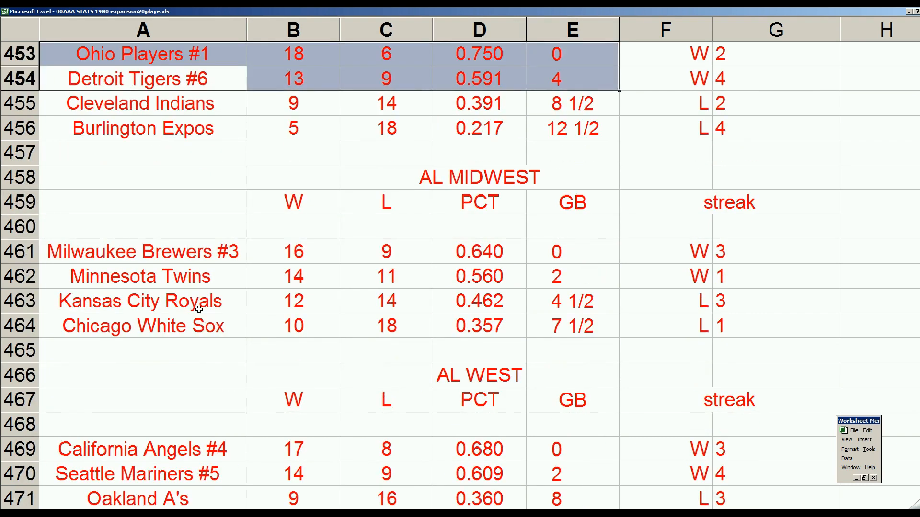
click(223, 261)
drag(222, 261, 532, 277)
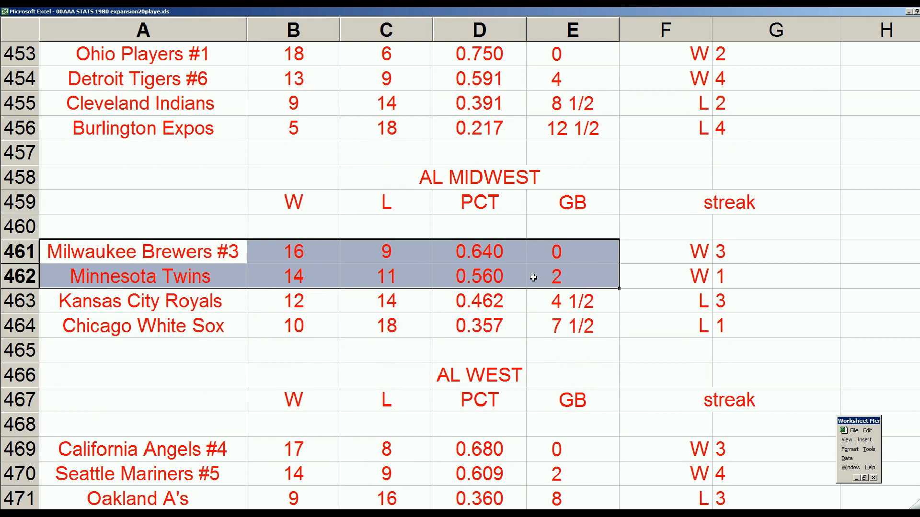
scroll(240, 302, down, 2)
drag(217, 304, 570, 326)
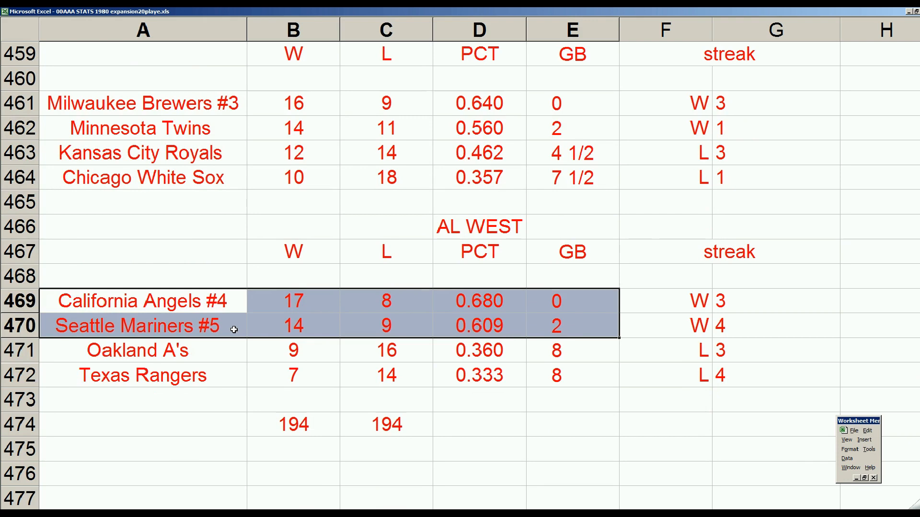
Return to the AL East standings and go through the Red Sox, Yankees, Orioles and Blue Jays entries one by one.
scroll(234, 329, up, 3)
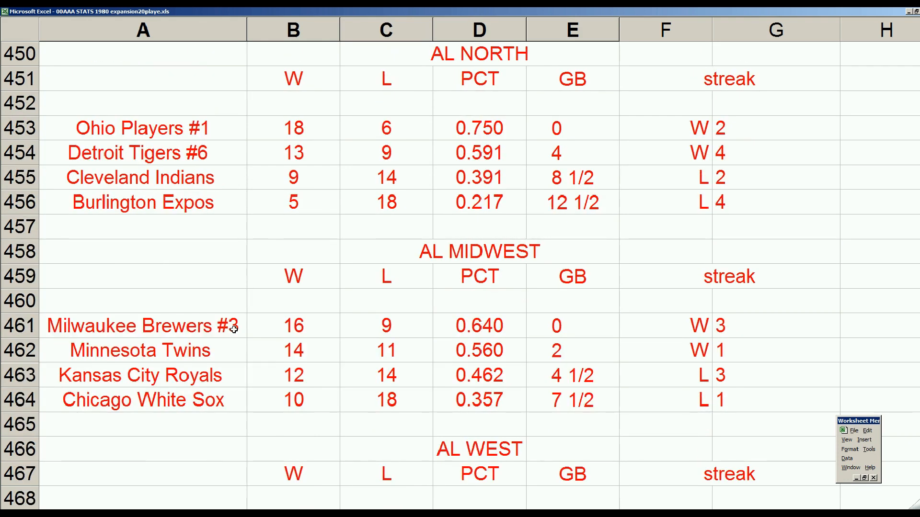
scroll(234, 330, up, 3)
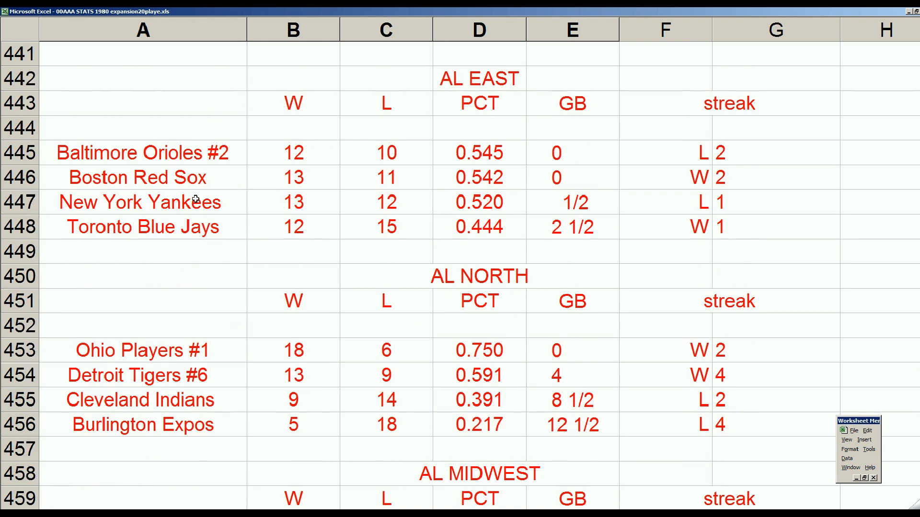
click(188, 174)
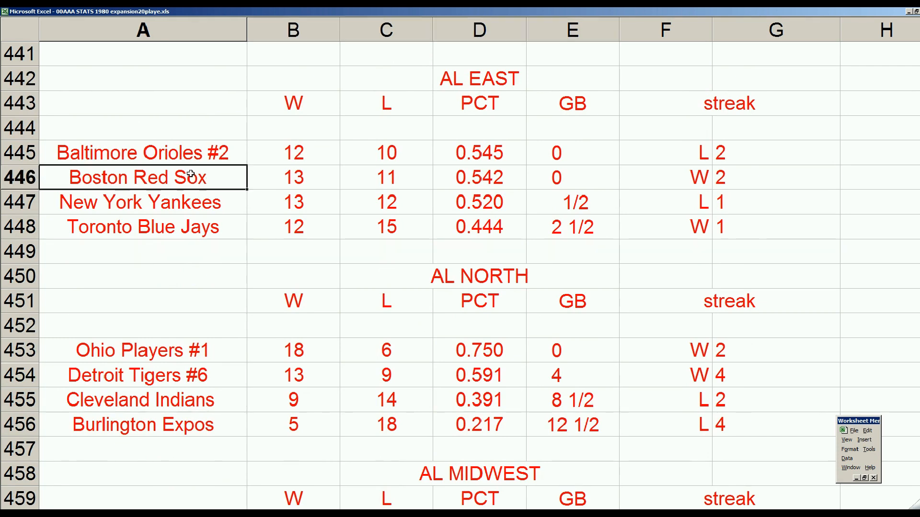
click(206, 201)
click(205, 155)
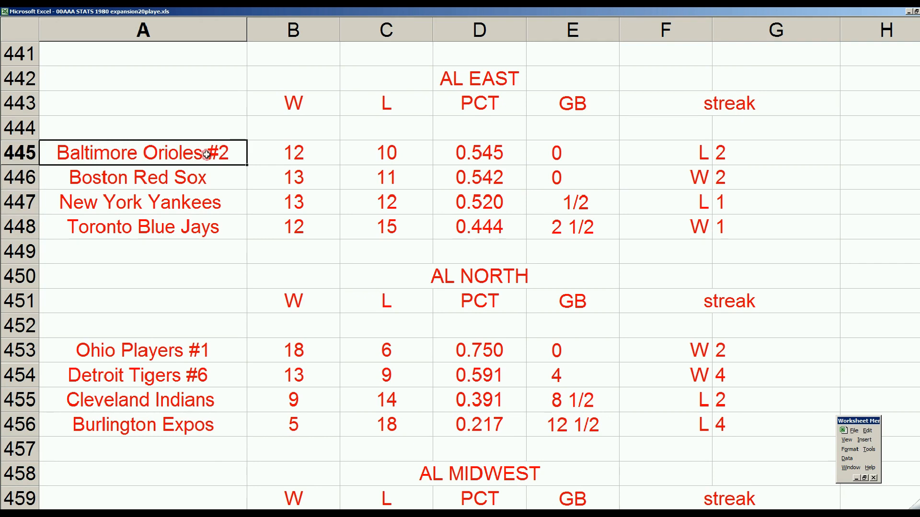
click(207, 224)
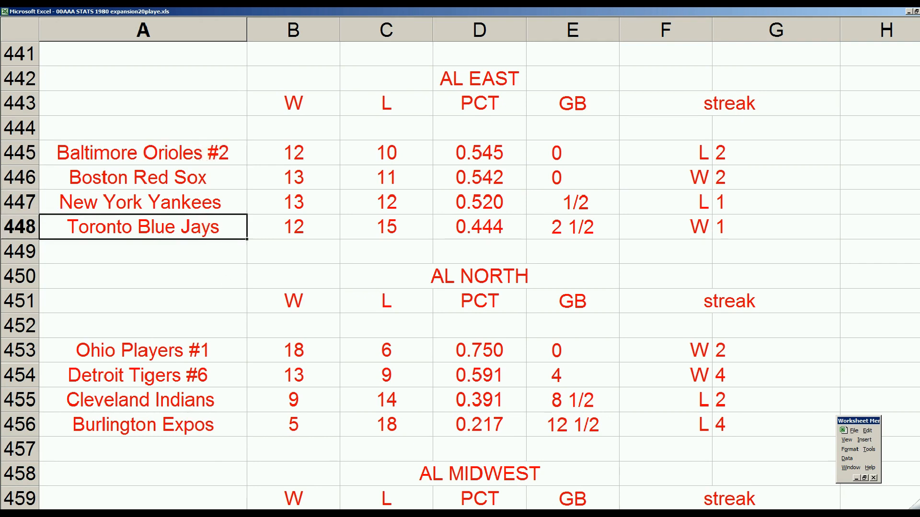
click(240, 508)
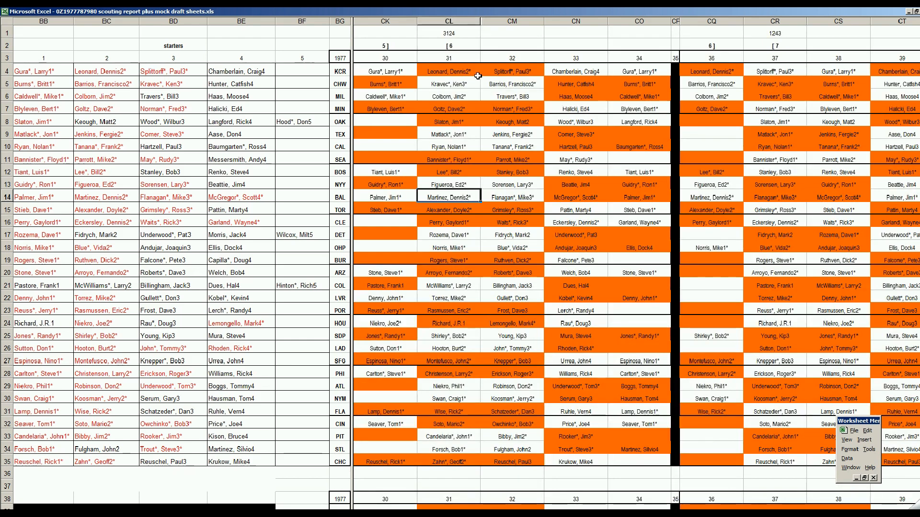
click(450, 172)
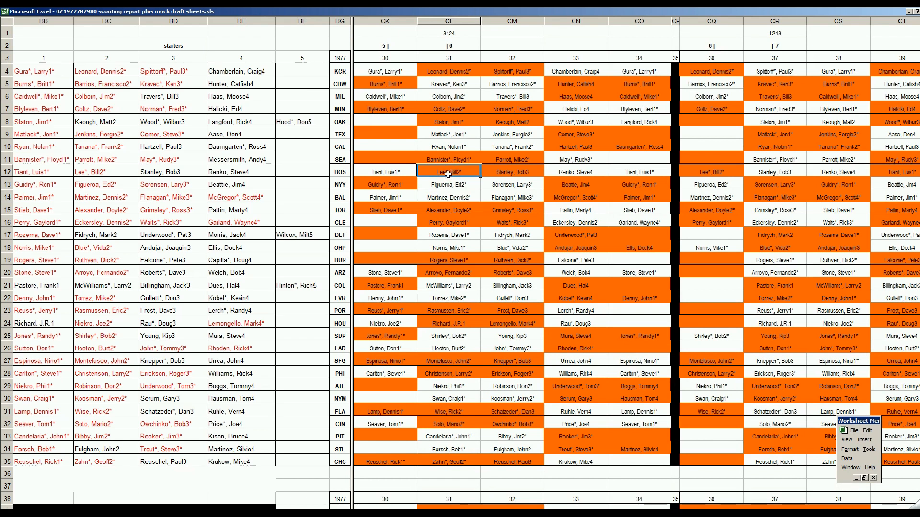
click(522, 174)
click(590, 174)
click(644, 174)
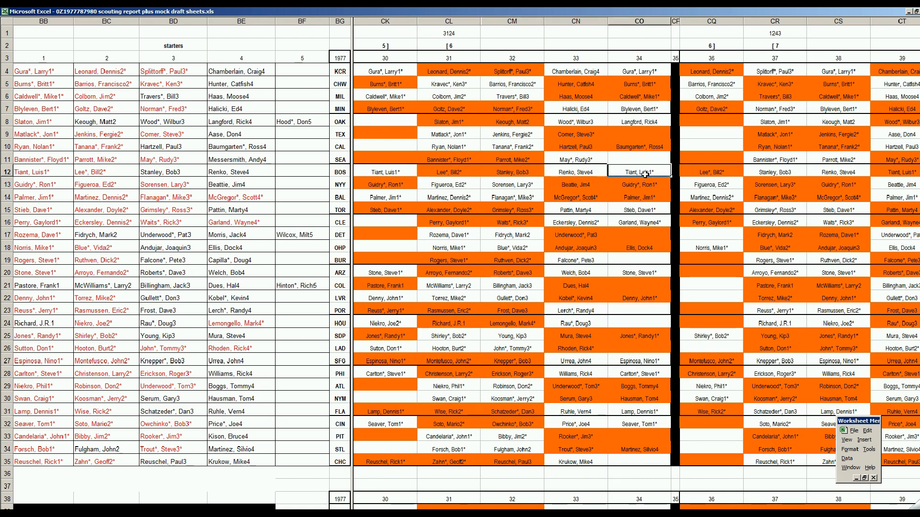
click(719, 176)
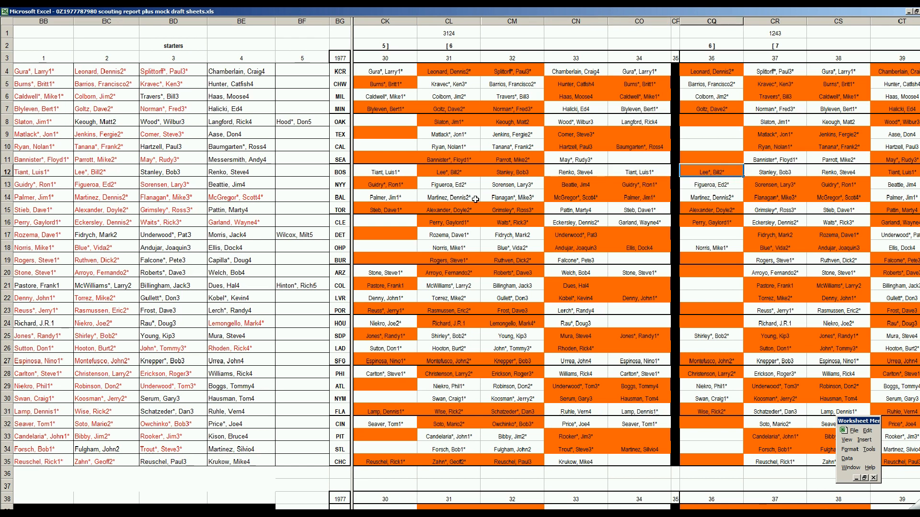
Go through Baltimore's scheduled starting pitchers in the BAL row, from column 31 to column 36.
click(455, 197)
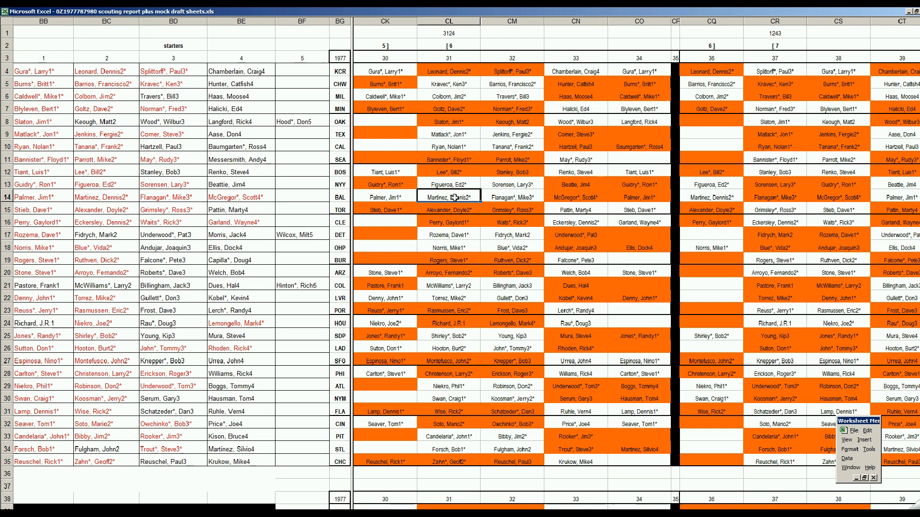
click(506, 200)
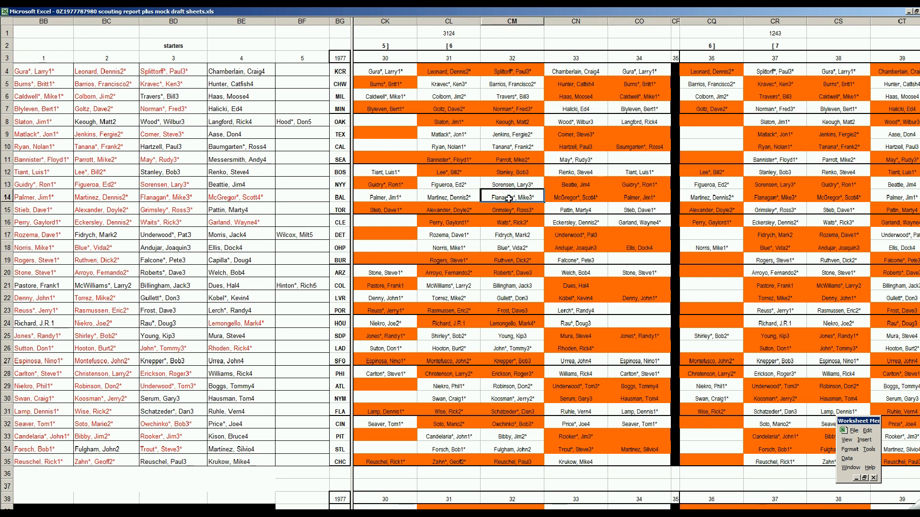
click(582, 201)
click(638, 201)
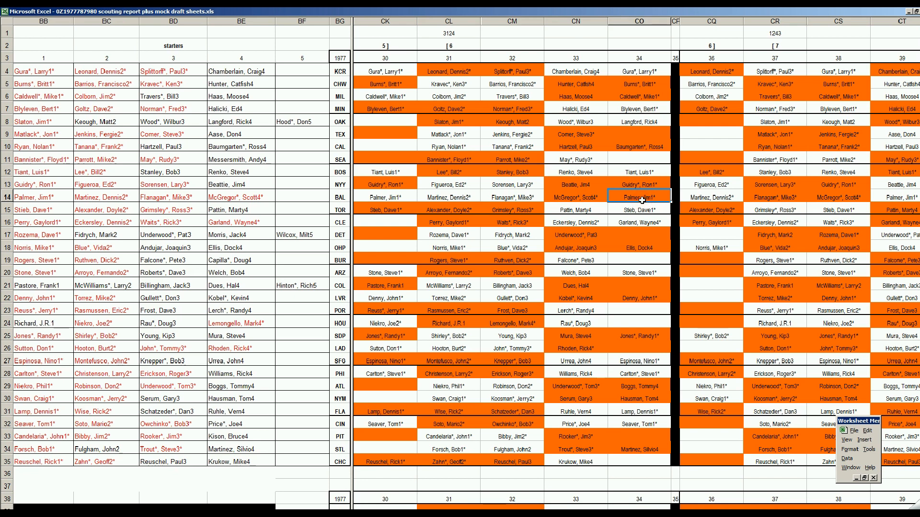
click(719, 199)
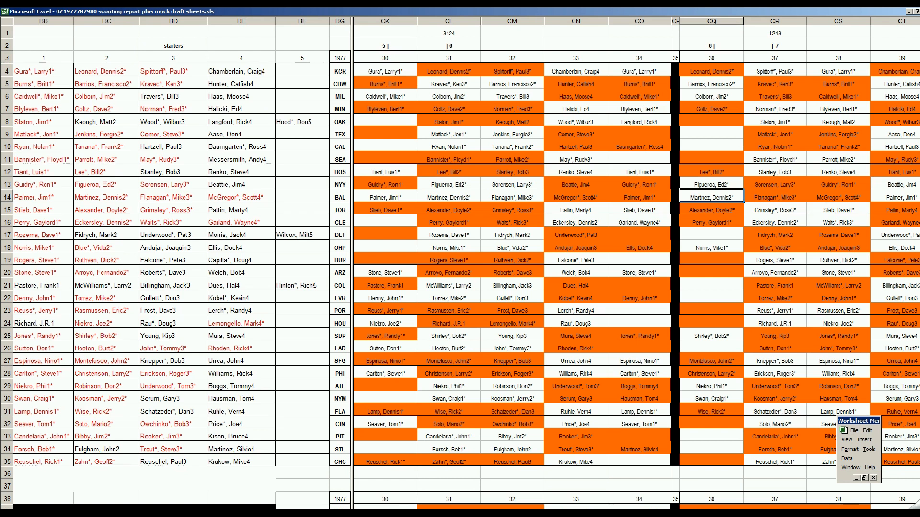
Switch to 61balbos.xls and review the Baltimore–Boston scoresheet, including the Red Sox cleanup hitter's second-inning result.
click(228, 514)
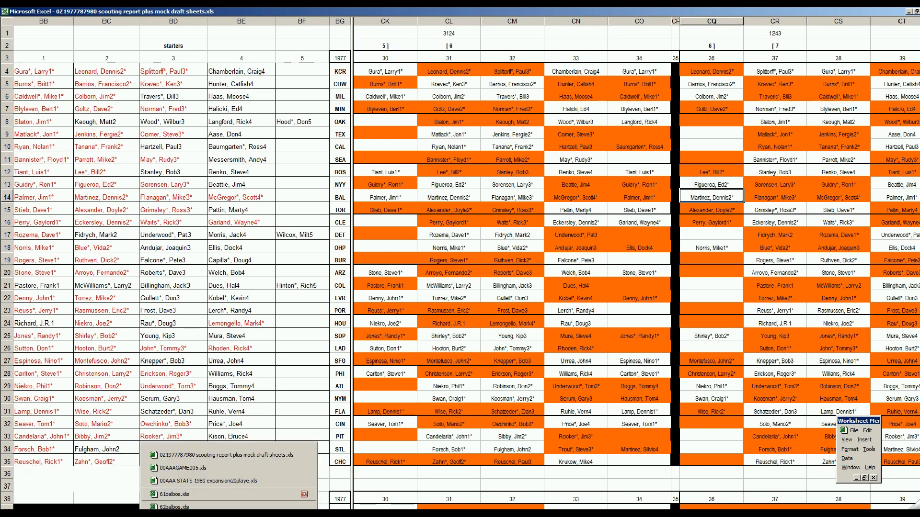
click(226, 494)
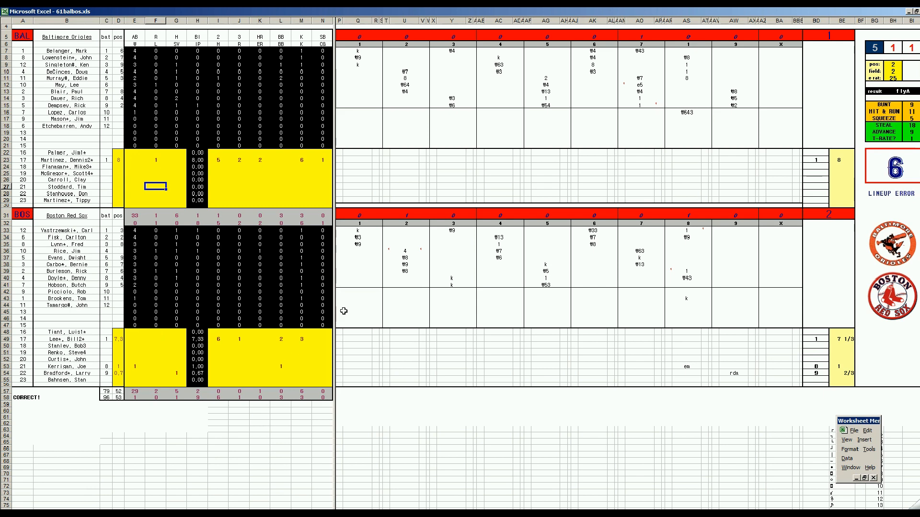
click(398, 251)
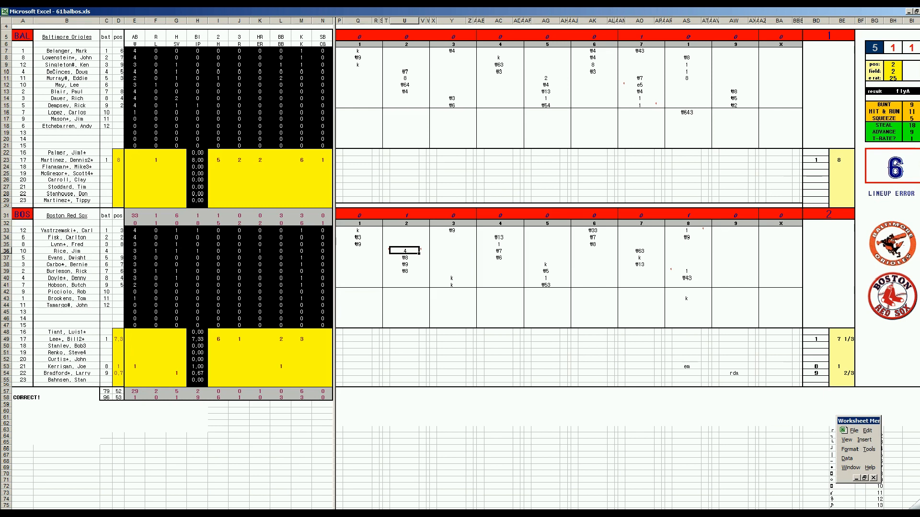
Close the 61balbos.xls workbook without saving its changes.
right_click(292, 514)
click(289, 505)
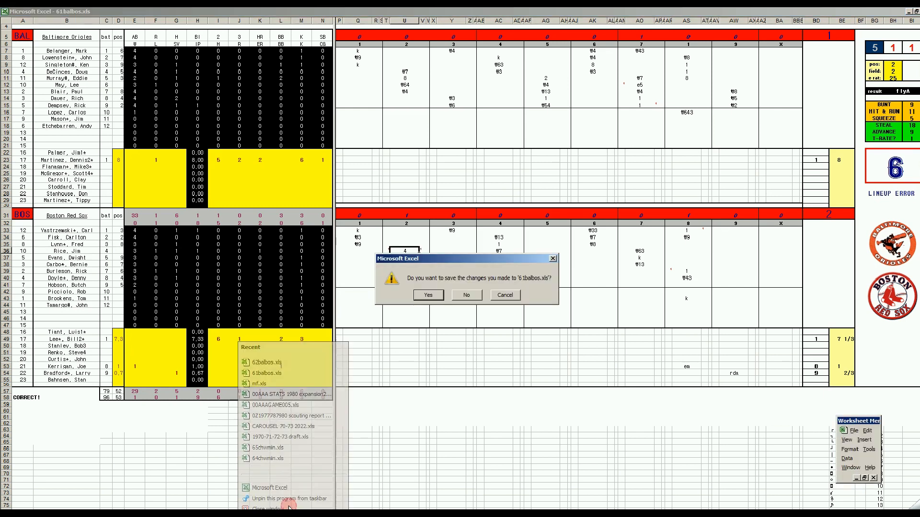
click(466, 296)
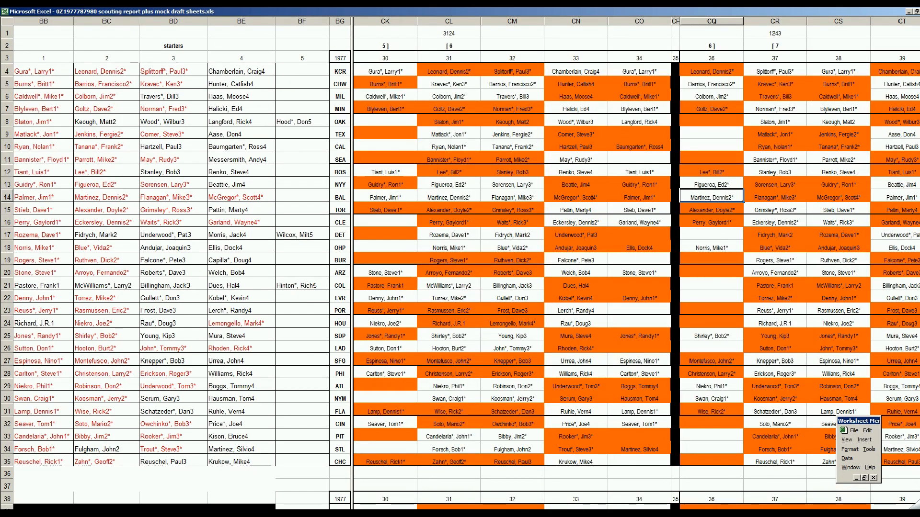
Switch to 62balbos.xls and review Baltimore's starting pitcher, Boston's first six innings at bat and the Baltimore reliever's loss.
click(295, 513)
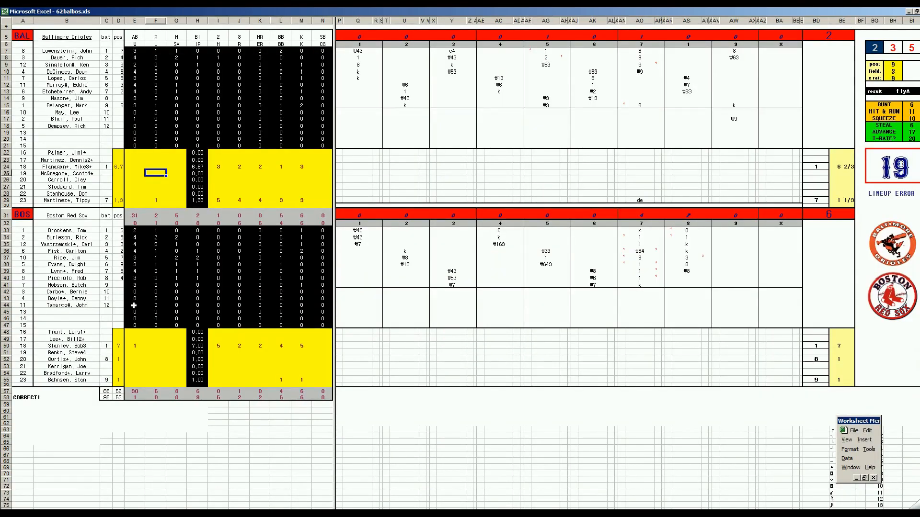
click(98, 167)
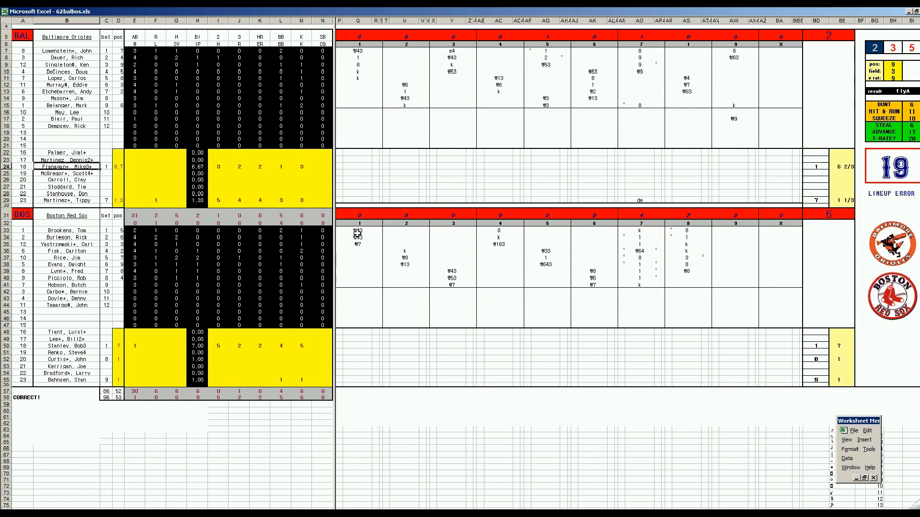
drag(358, 231, 582, 286)
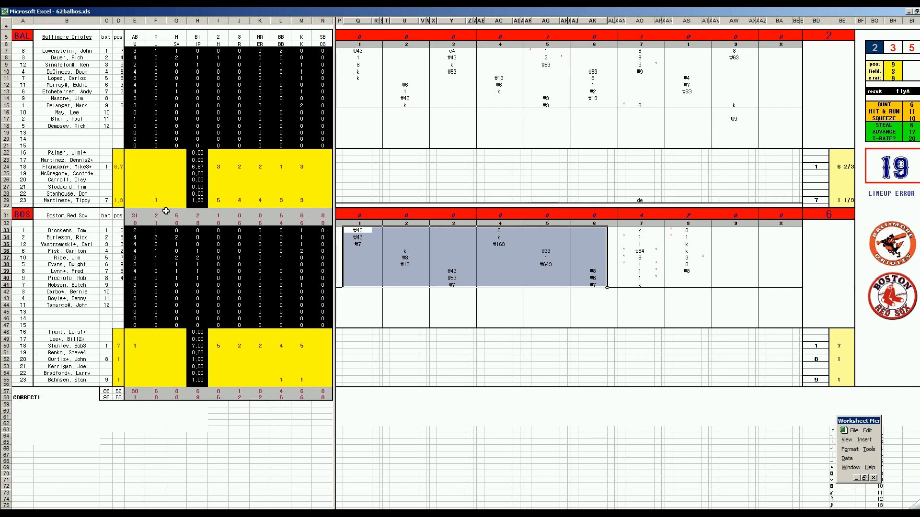
click(155, 200)
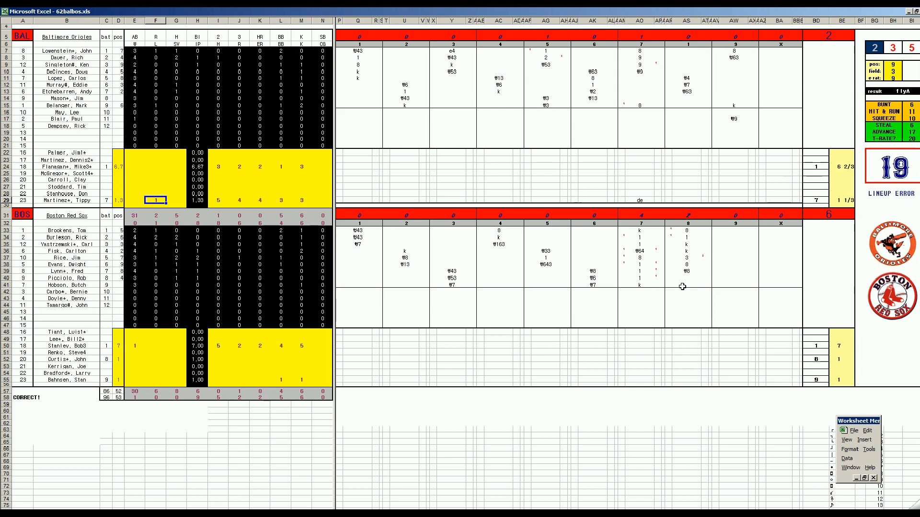
click(825, 251)
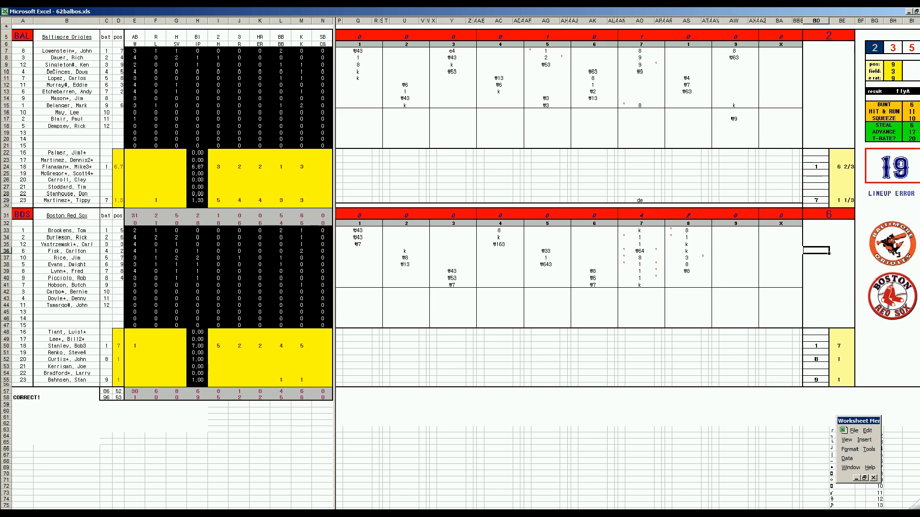
Close the 62balbos.xls workbook without saving its changes.
right_click(330, 514)
click(320, 506)
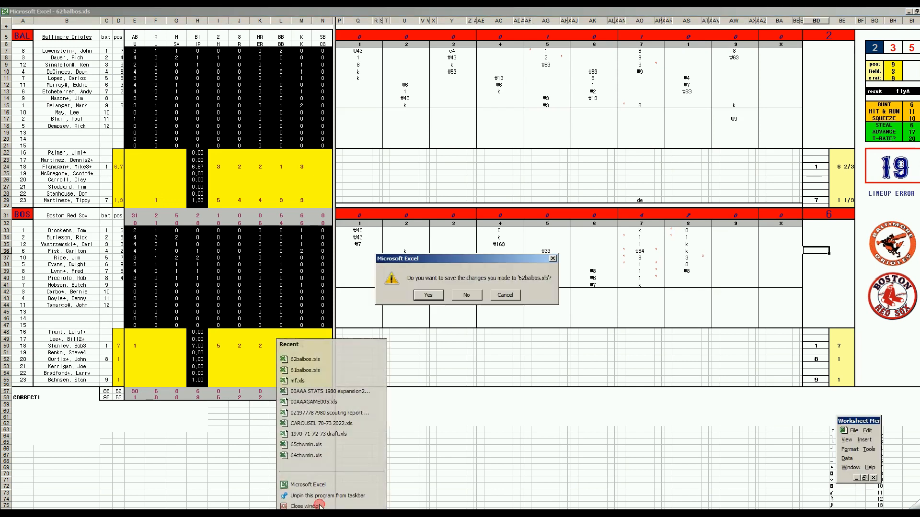
click(467, 295)
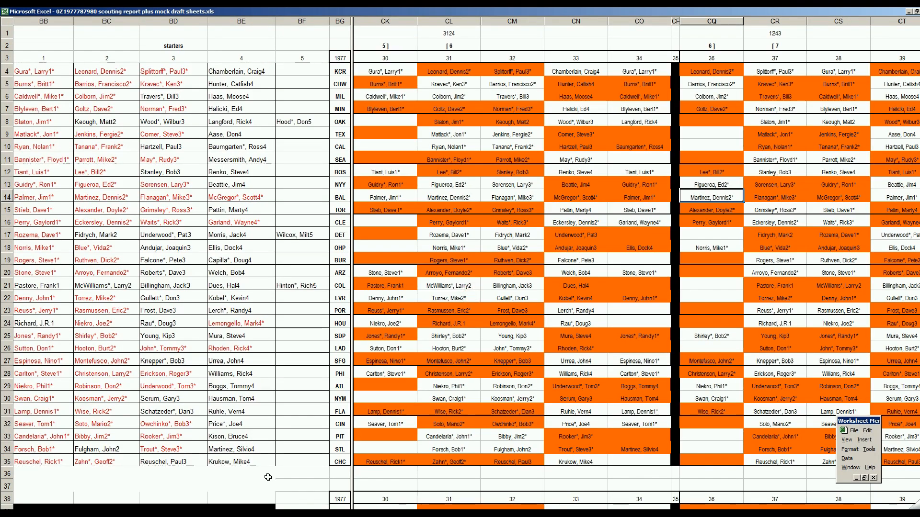
Switch to 00AAAGAME005.xls and record k, #13 and #43 for Boston's first three batters in the first inning.
click(277, 514)
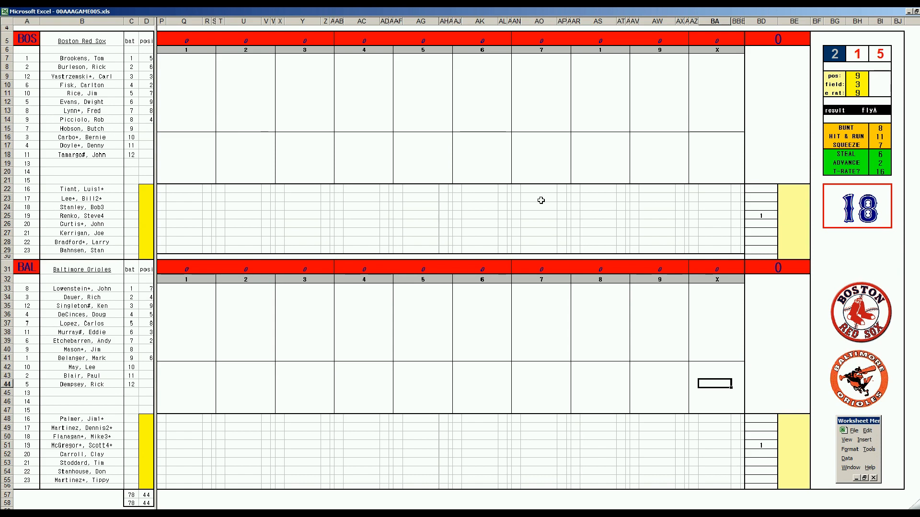
click(765, 215)
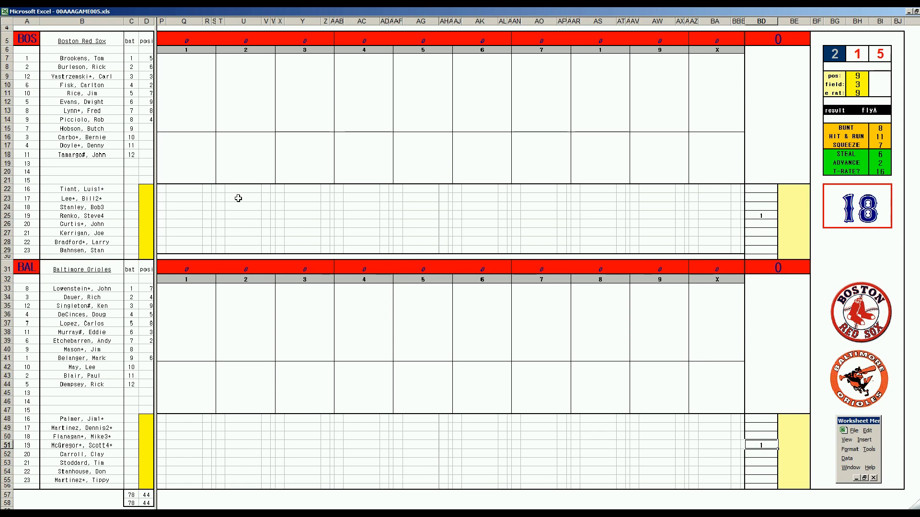
click(188, 60)
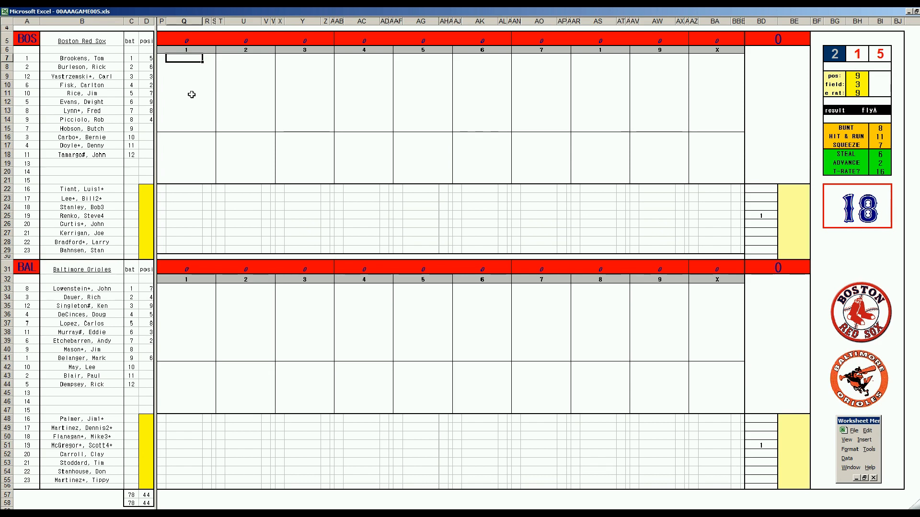
text(k)
key(Return)
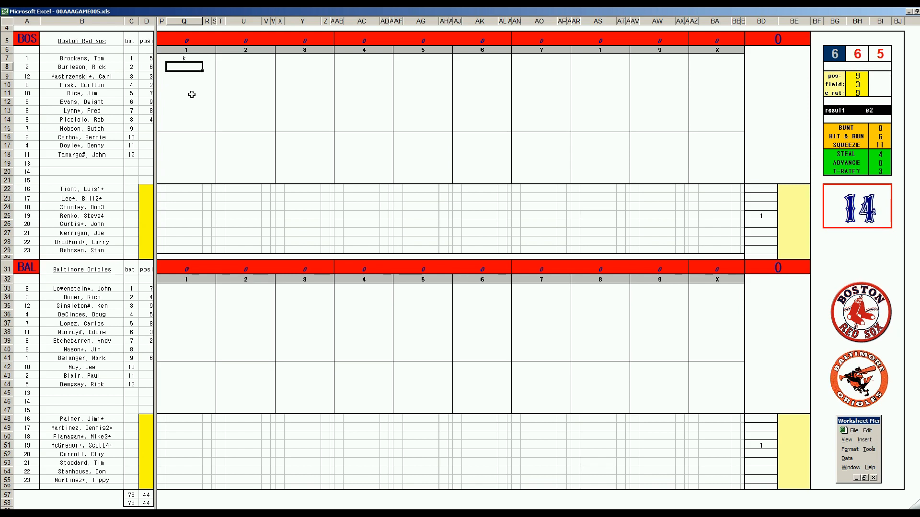
text(#13)
key(Return)
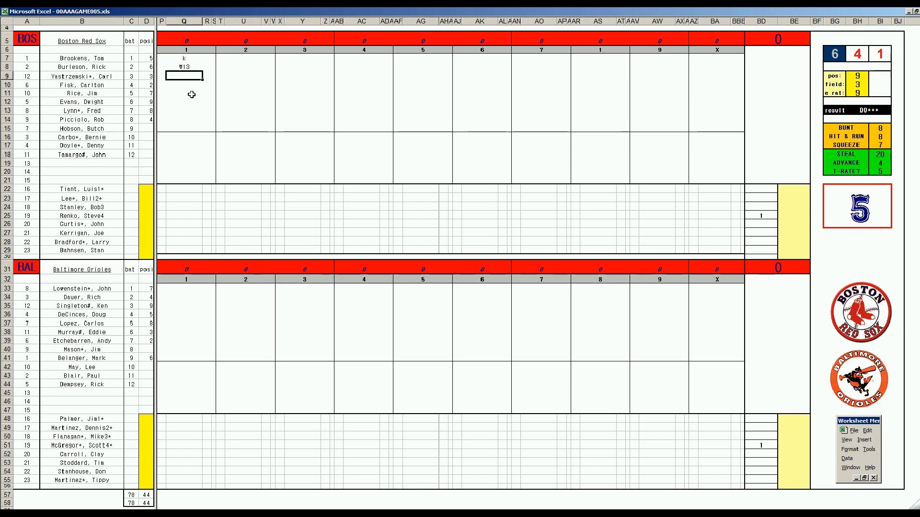
text(#43)
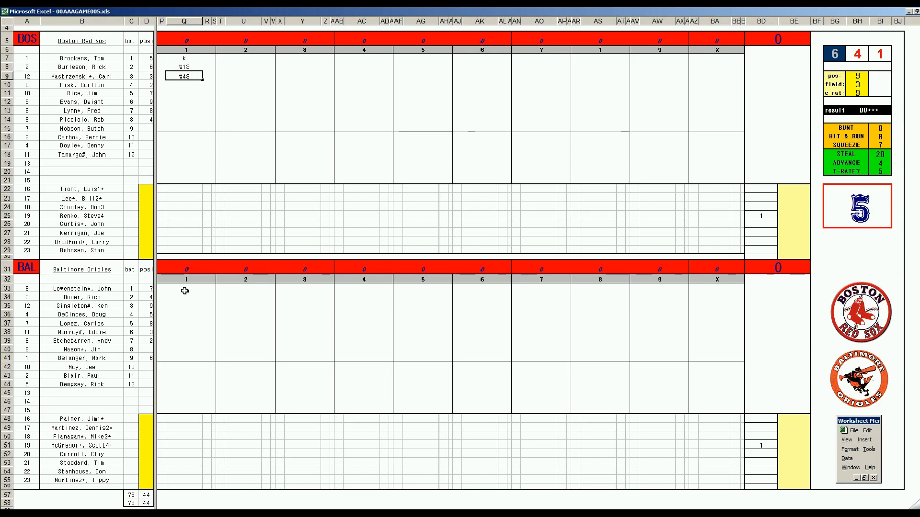
Record Baltimore's first-inning results as #4, 8, #9 and #7 for the first four hitters in the batting order.
click(185, 291)
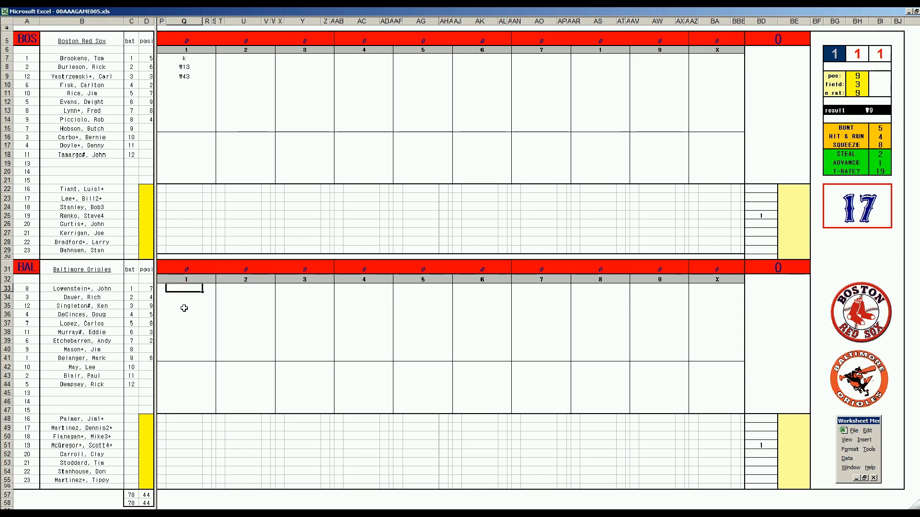
text(#4)
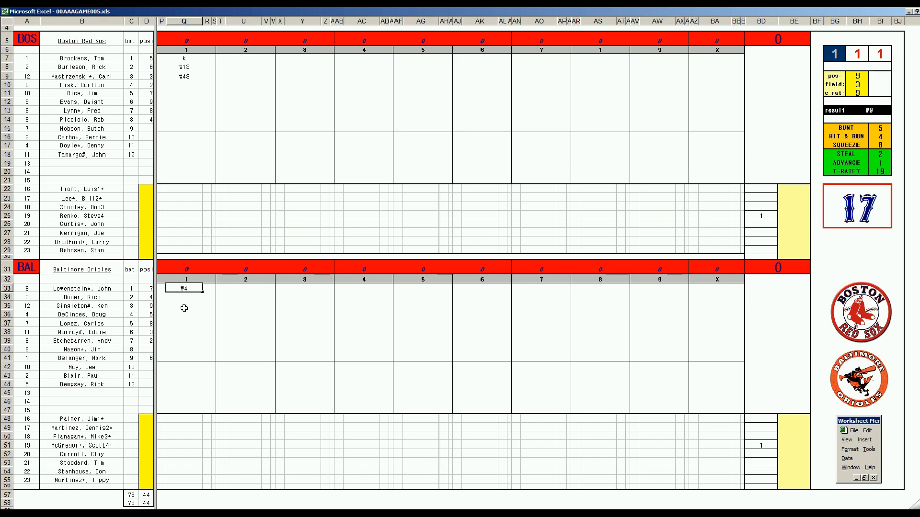
key(Return)
text(8)
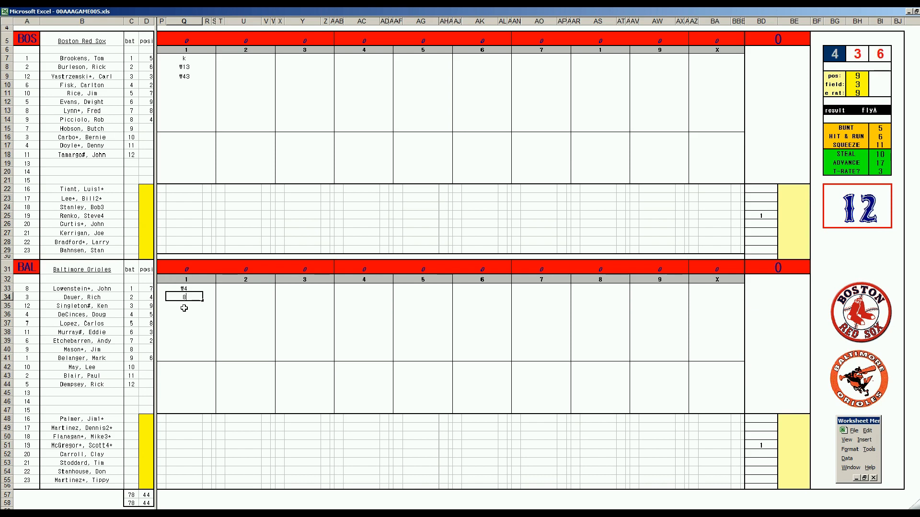
key(Return)
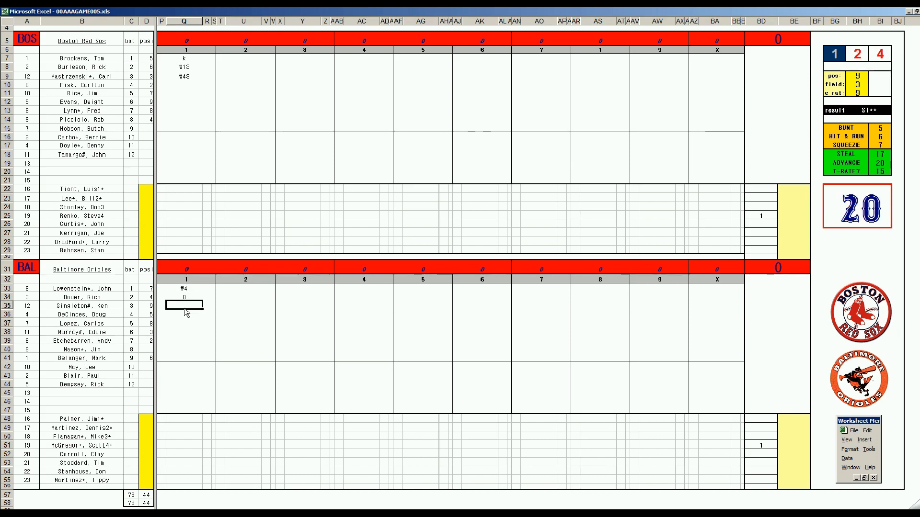
text(#8)
key(BackSpace)
text(9)
key(Return)
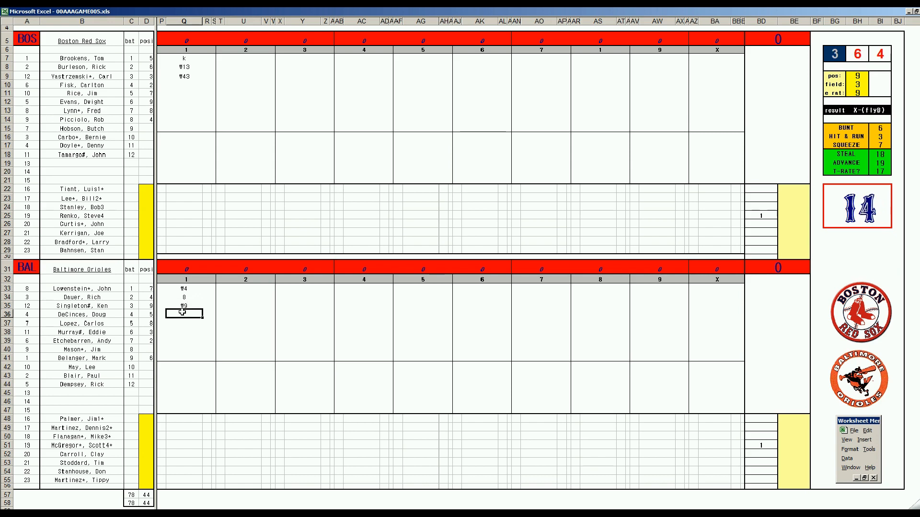
text(#7)
Record Boston's second-inning results as 1, #8, #4 and #9 for the fourth through seventh hitters.
click(235, 82)
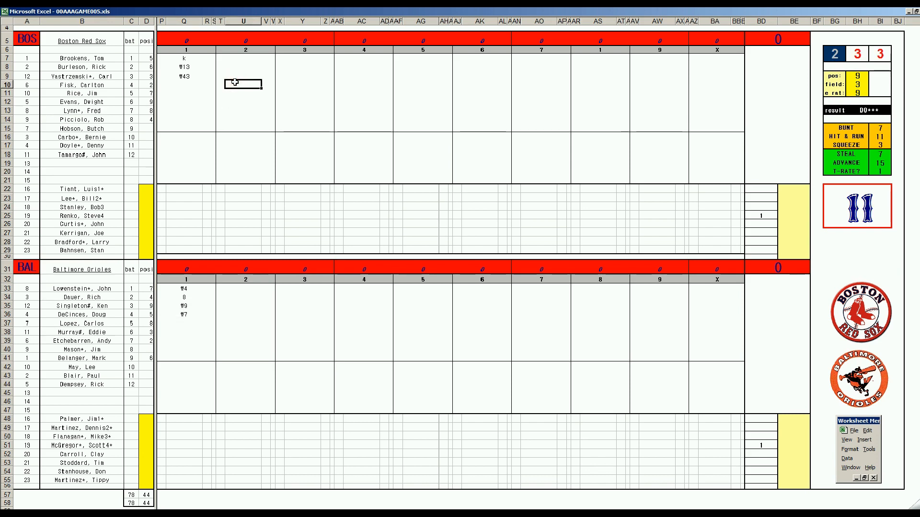
text(1)
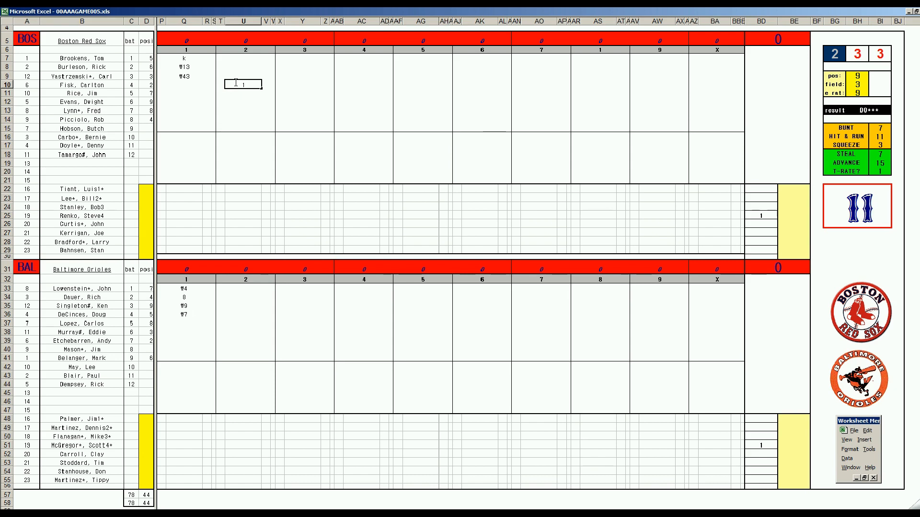
key(Return)
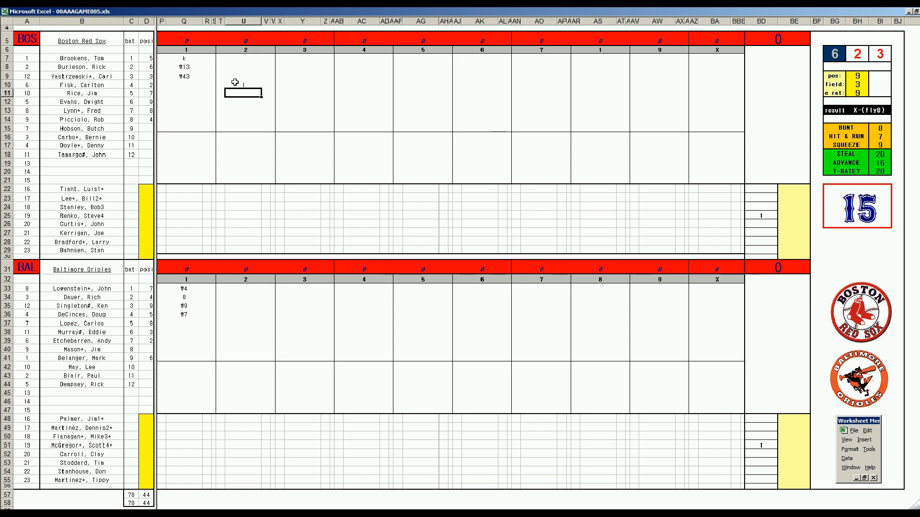
text(#8)
key(Return)
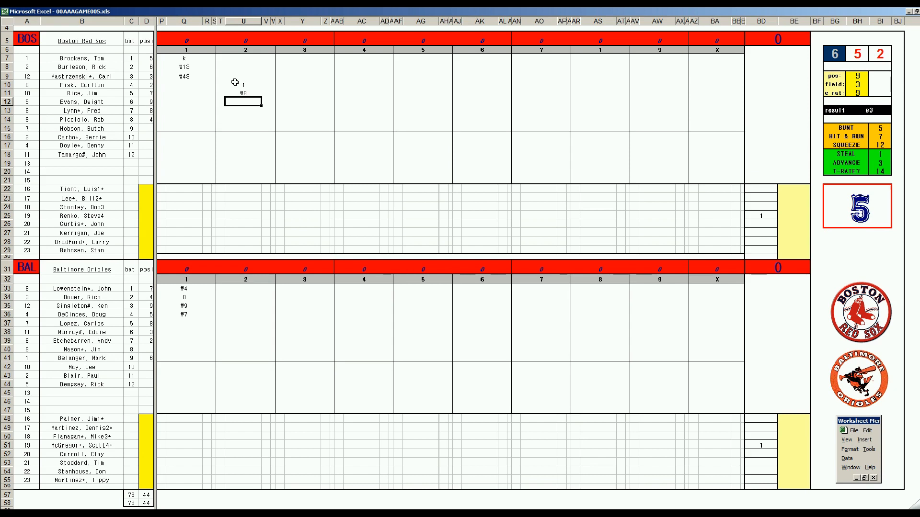
text(#4)
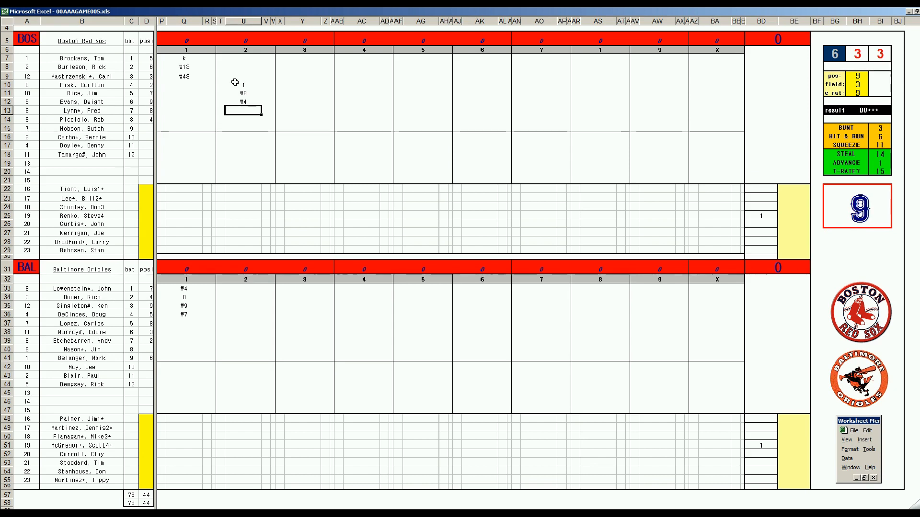
text(#9)
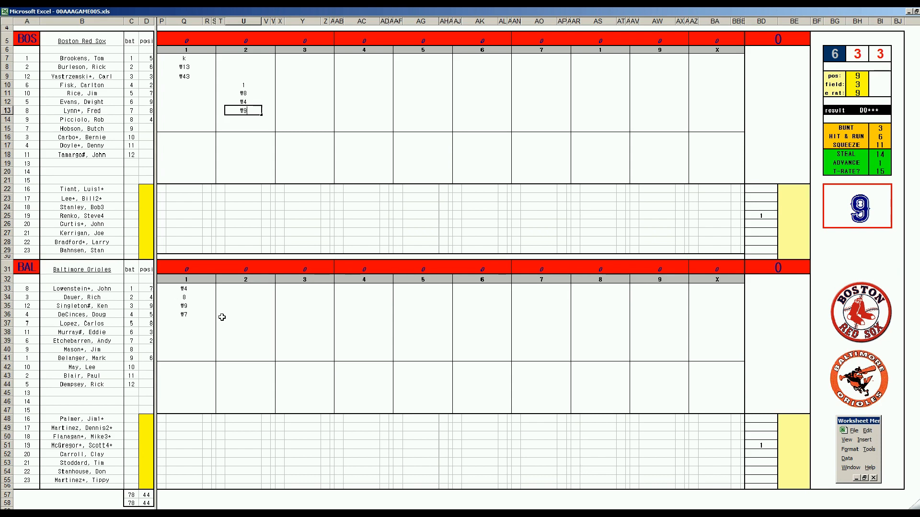
Record k for Baltimore's fifth and sixth hitters in the second inning.
click(239, 323)
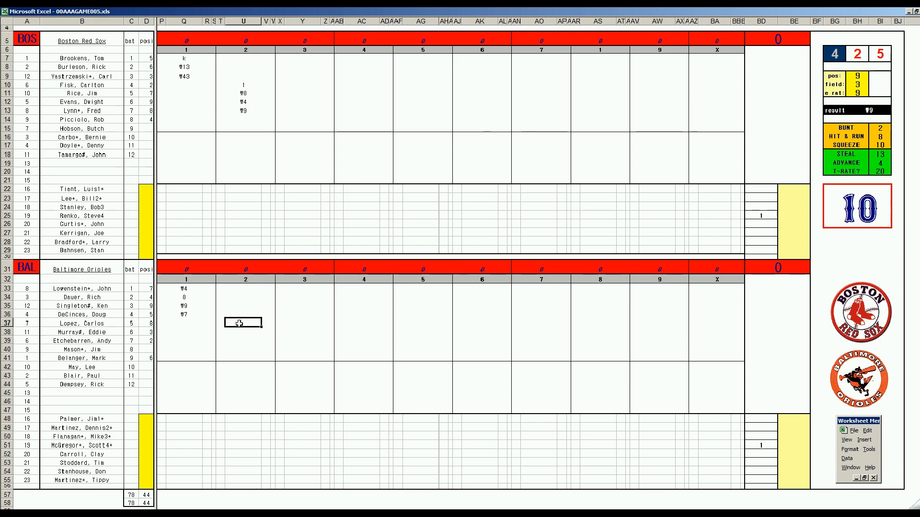
text(k)
key(Return)
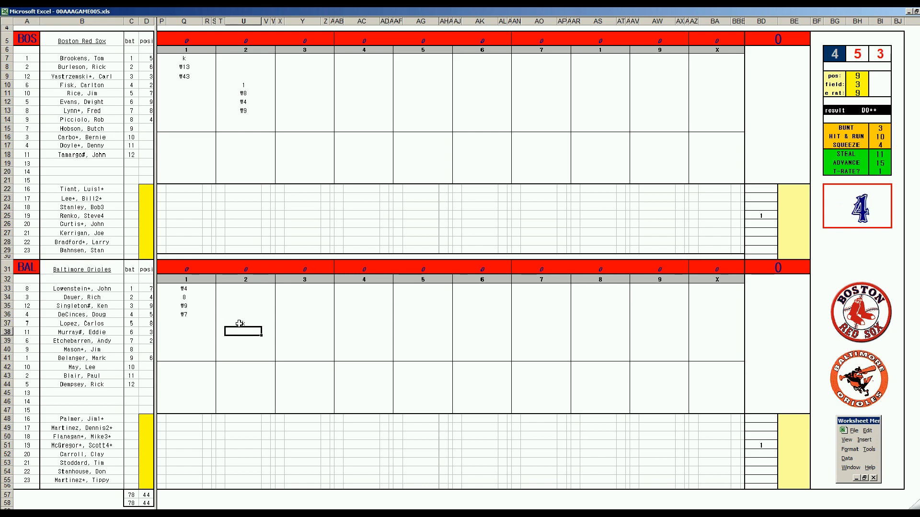
text(k)
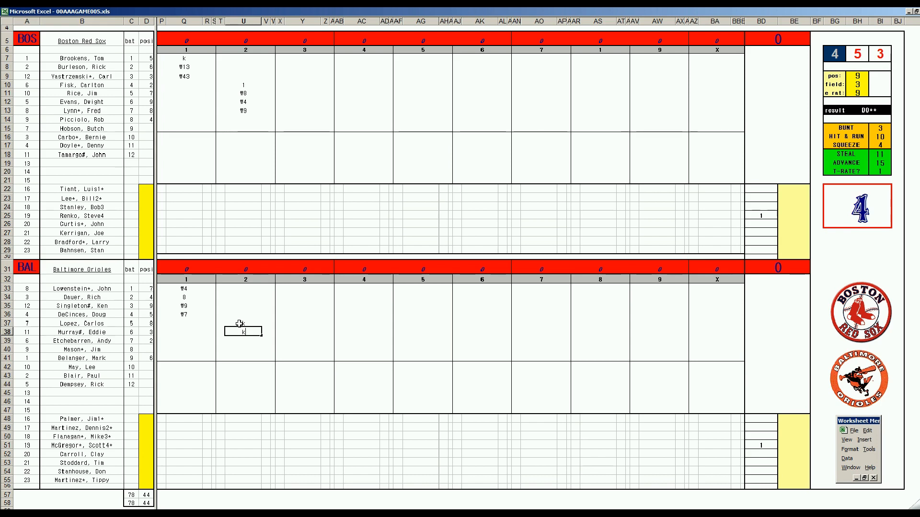
key(Return)
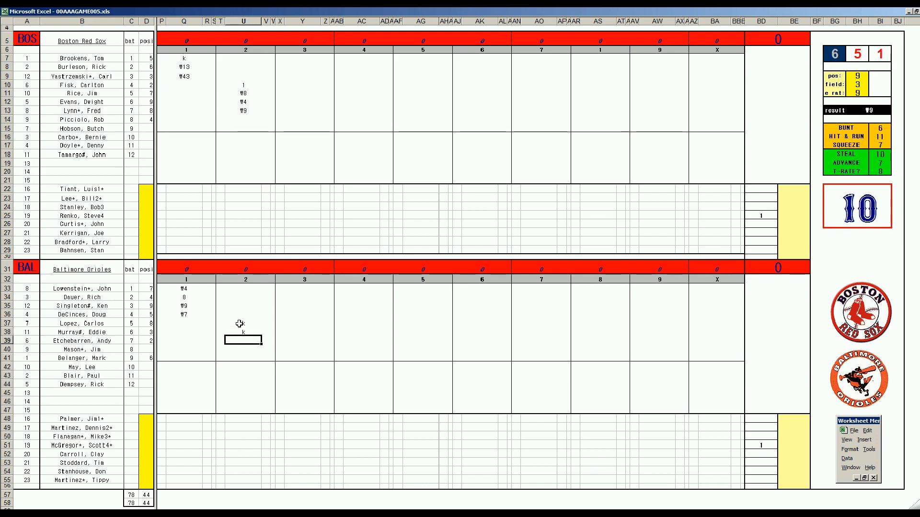
Set the fielding check to position 4 with an error rating of 19.
key(ctrl+q)
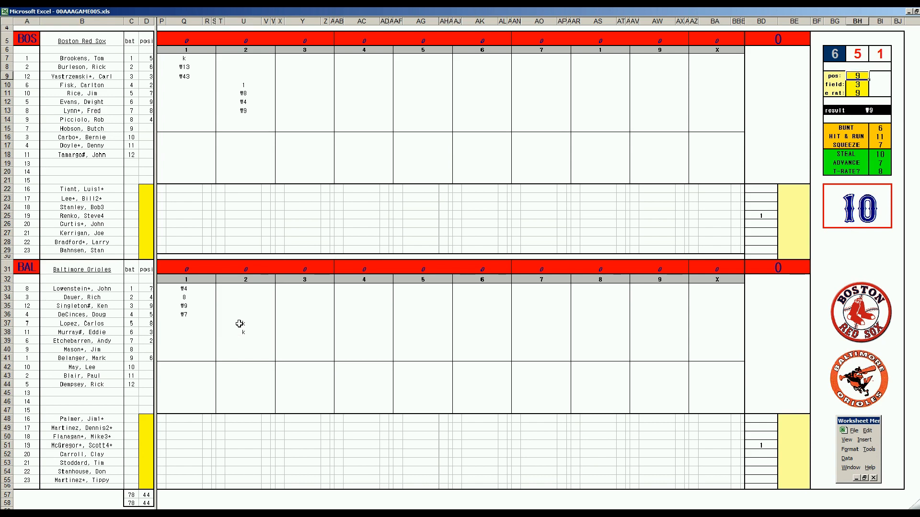
text(4)
key(Return)
key(Return)
text(19)
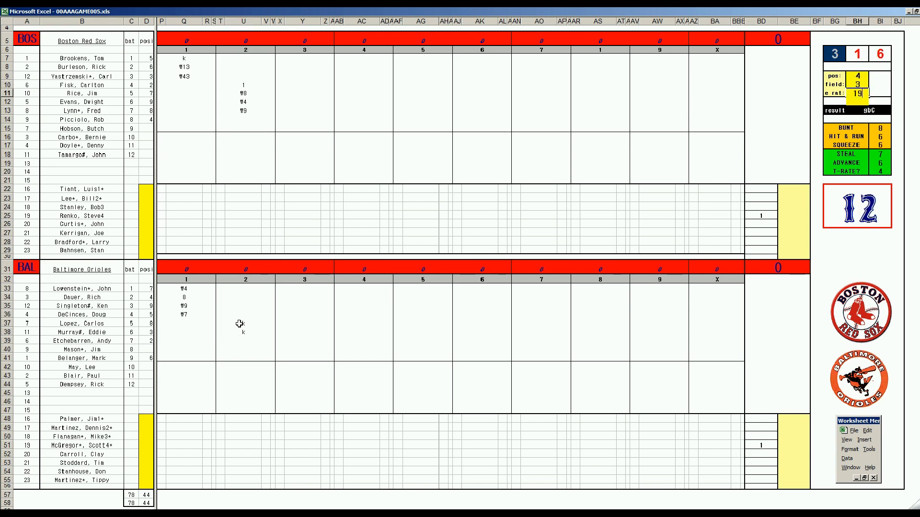
key(Return)
Record 1 for Baltimore's seventh hitter and #8 for the eighth hitter in the second inning.
click(244, 340)
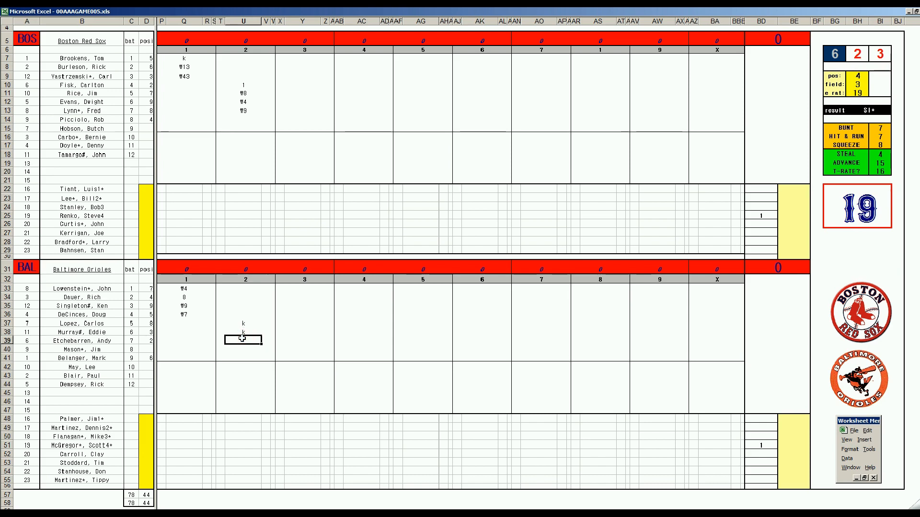
key(Return)
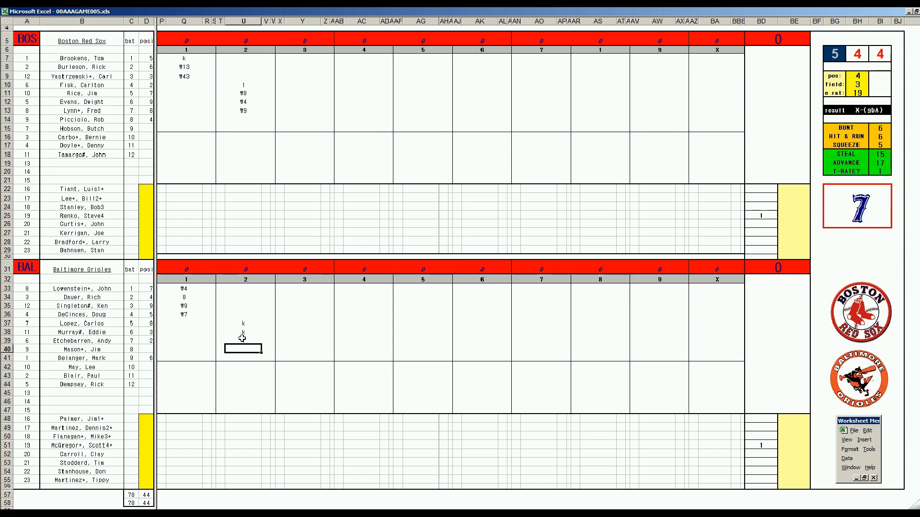
text(#8)
Record Boston's third-inning results as #7 for the eighth and ninth hitters and #6 for the leadoff hitter.
click(287, 119)
key(Up)
click(287, 120)
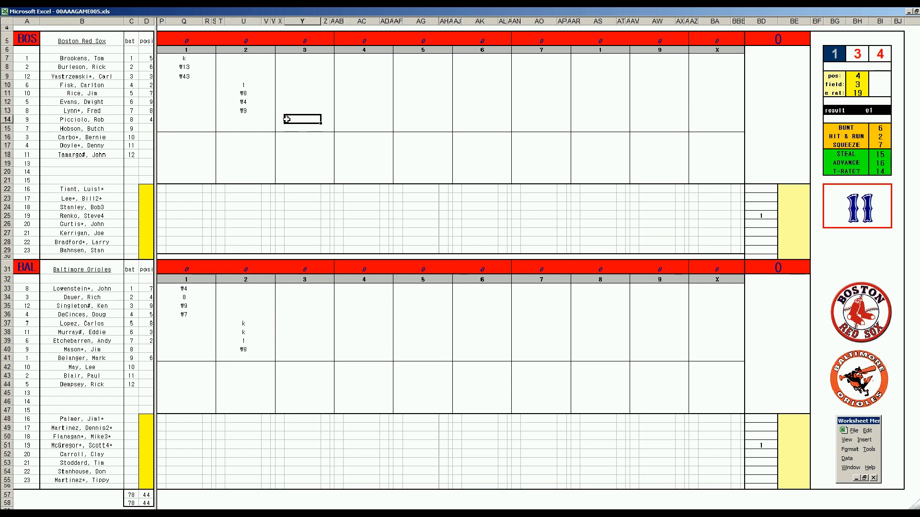
text(#7)
key(Return)
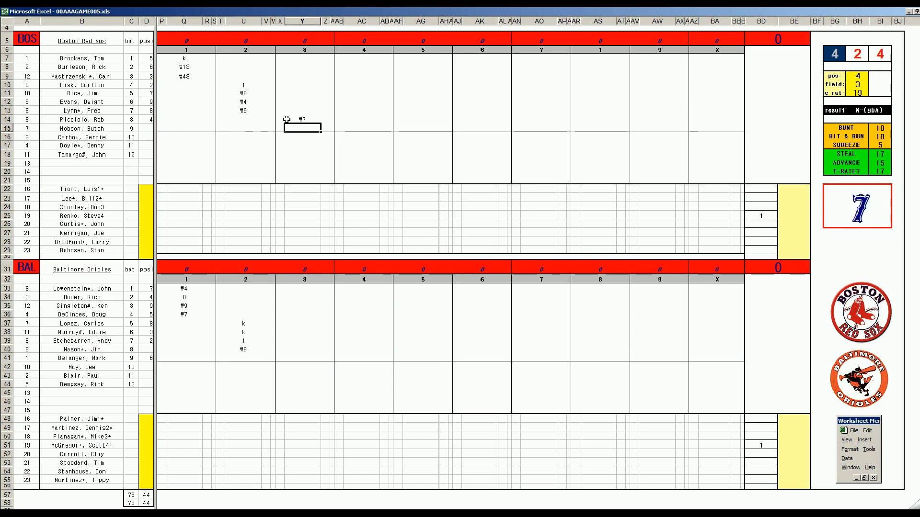
text(#7)
key(Return)
key(Up)
key(Up)
key(Up)
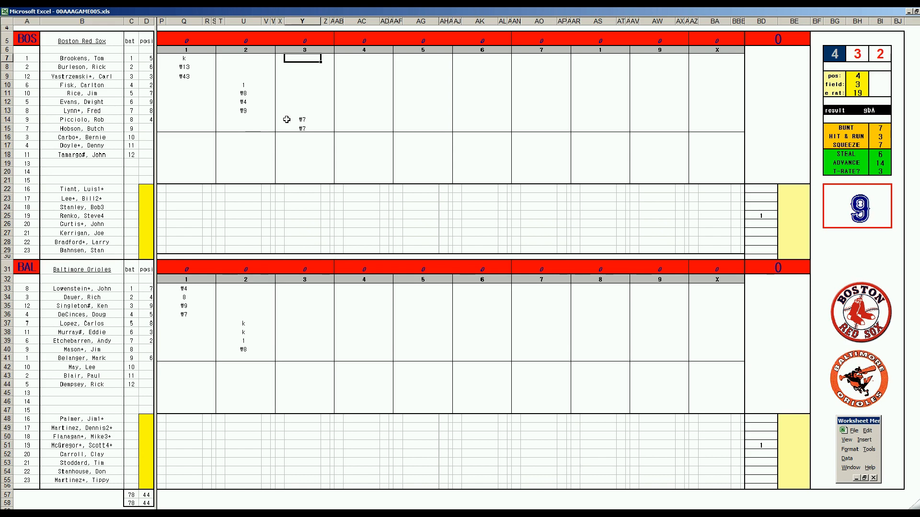
text(#6)
Record Baltimore's third-inning results as #63 for the ninth hitter, #43 for the leadoff hitter and #53 for the second hitter.
click(302, 355)
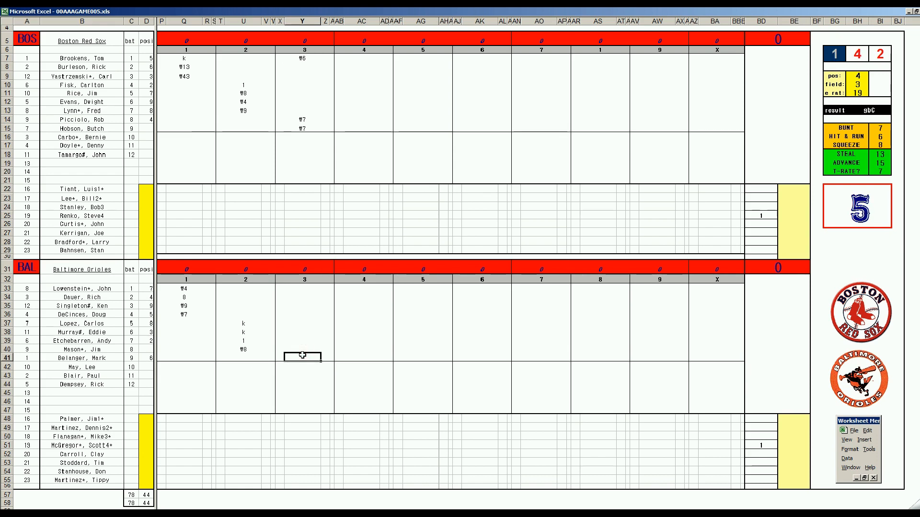
text(#3)
key(Return)
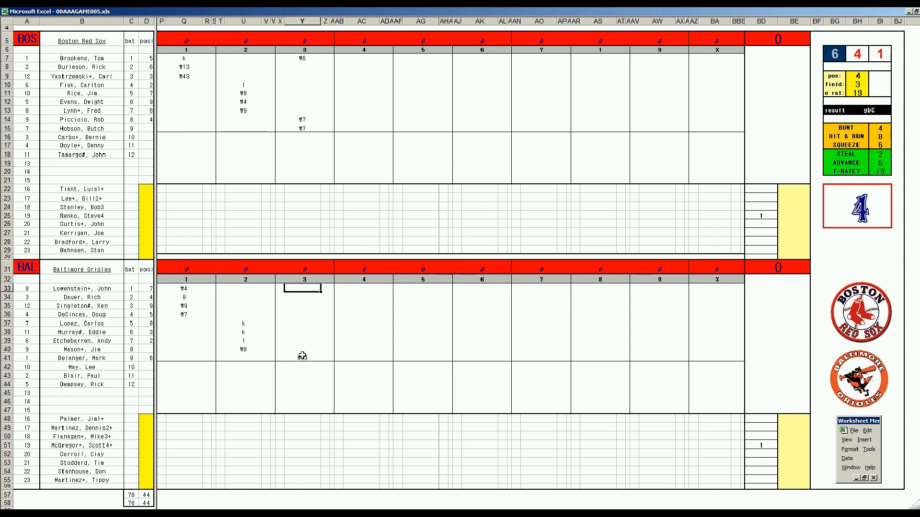
key(ctrl+q)
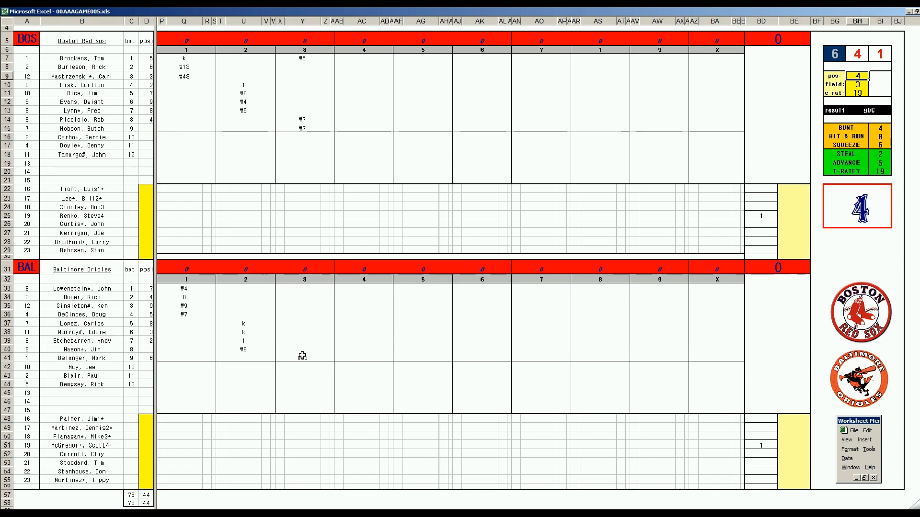
click(298, 291)
text(#3)
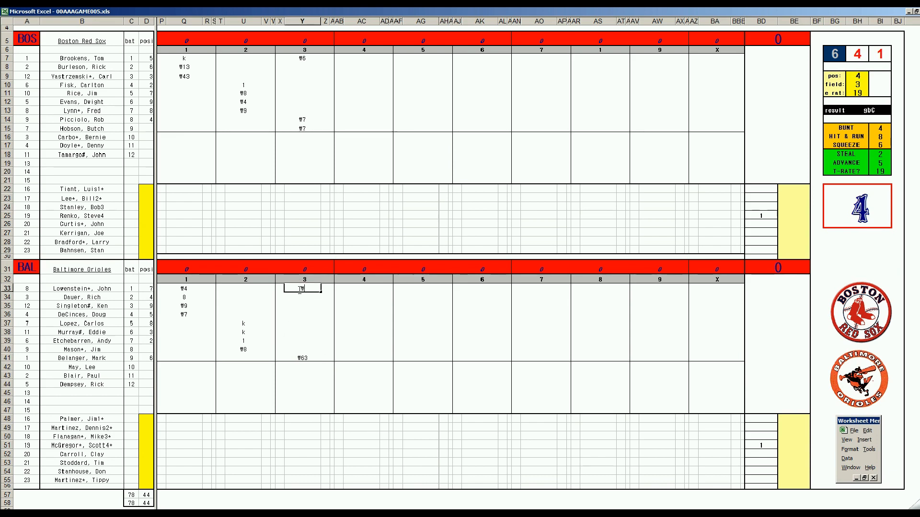
key(Return)
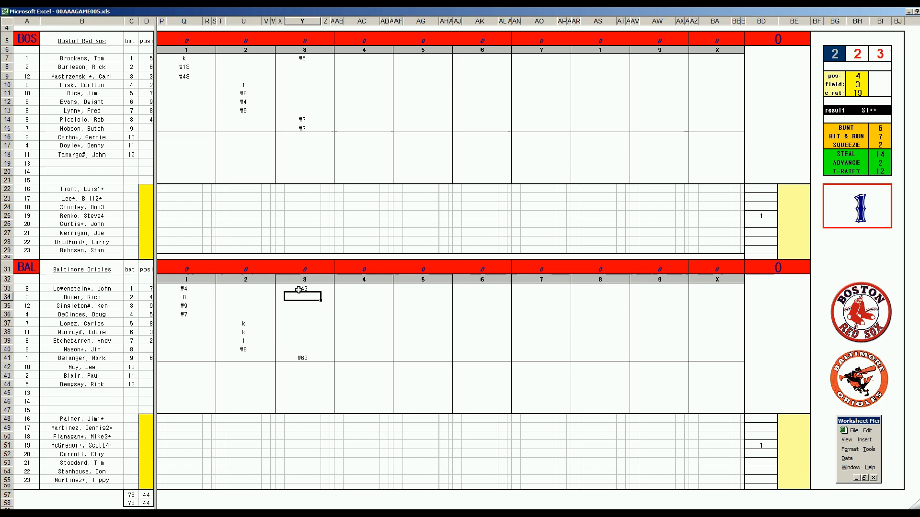
text(#53)
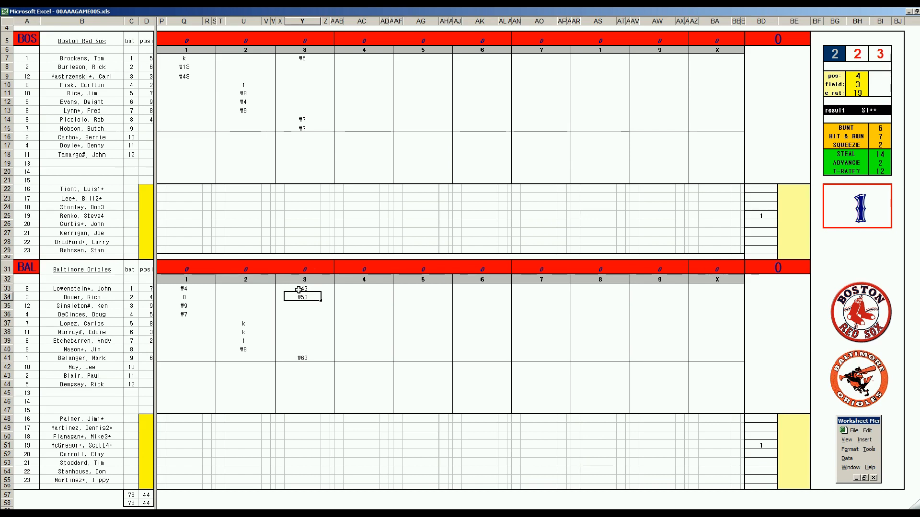
click(354, 67)
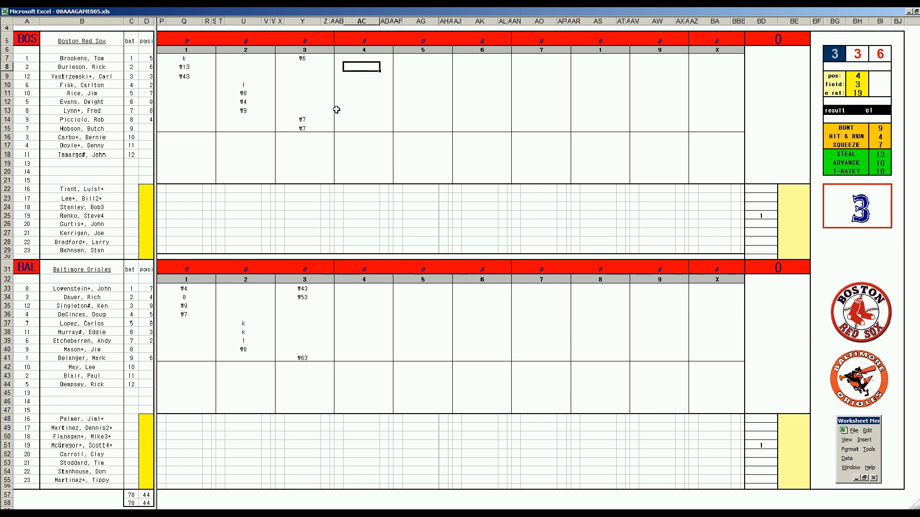
Record Boston's fourth-inning results as #7 for the second hitter and 1 for the third hitter.
text(#7)
key(Return)
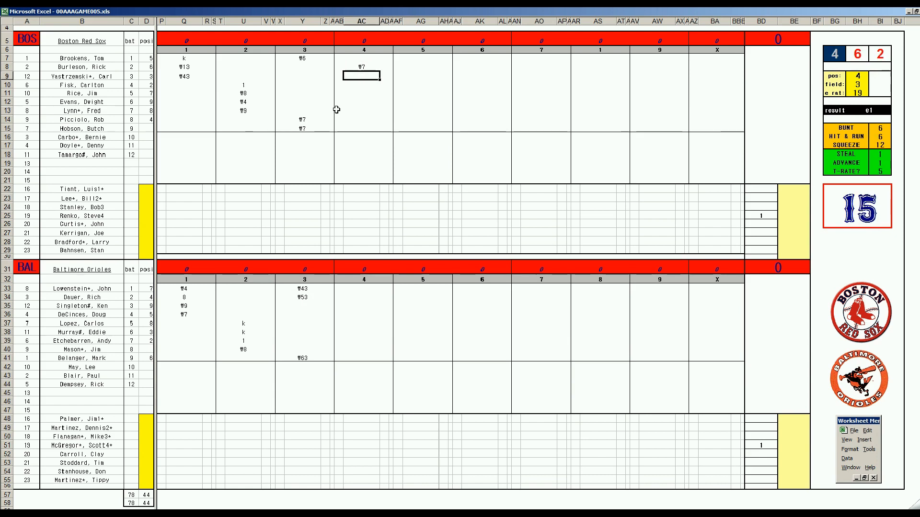
text(1)
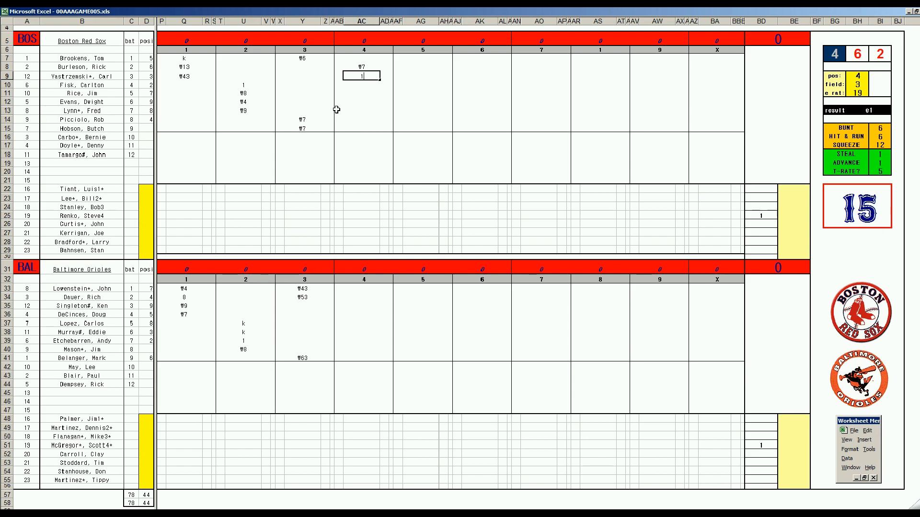
key(Return)
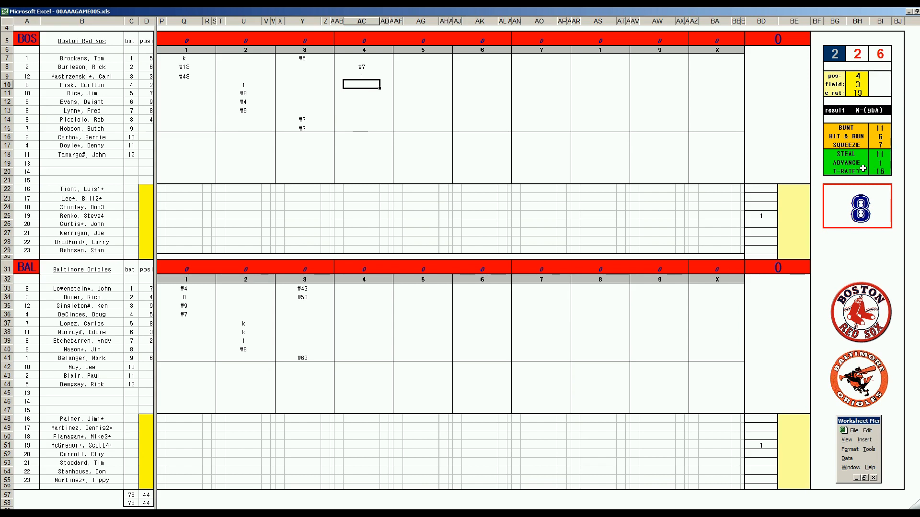
Enter a mark in the narrow cell beside Boston's third hitter's fourth-inning result.
key(Up)
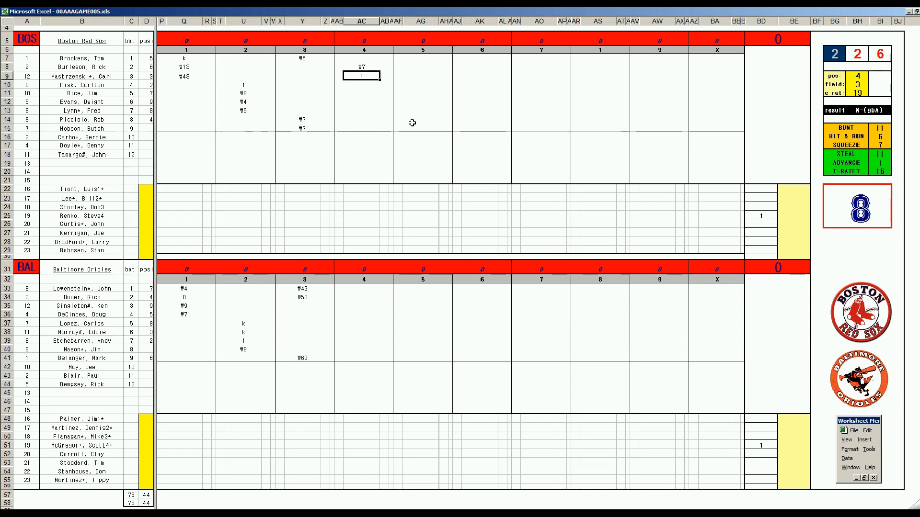
key(Right)
key(Right)
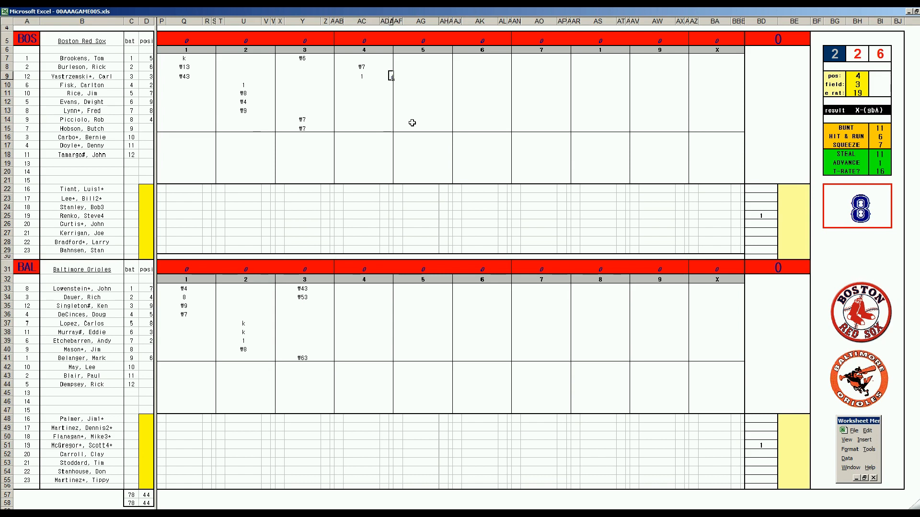
Record k for Boston's fourth hitter and #7 for the fifth hitter in the fourth inning.
click(363, 84)
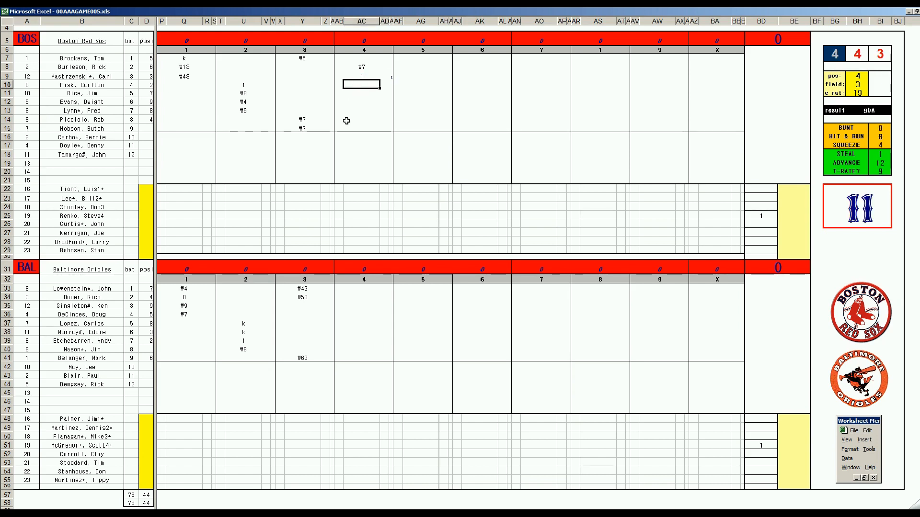
text(k)
key(Return)
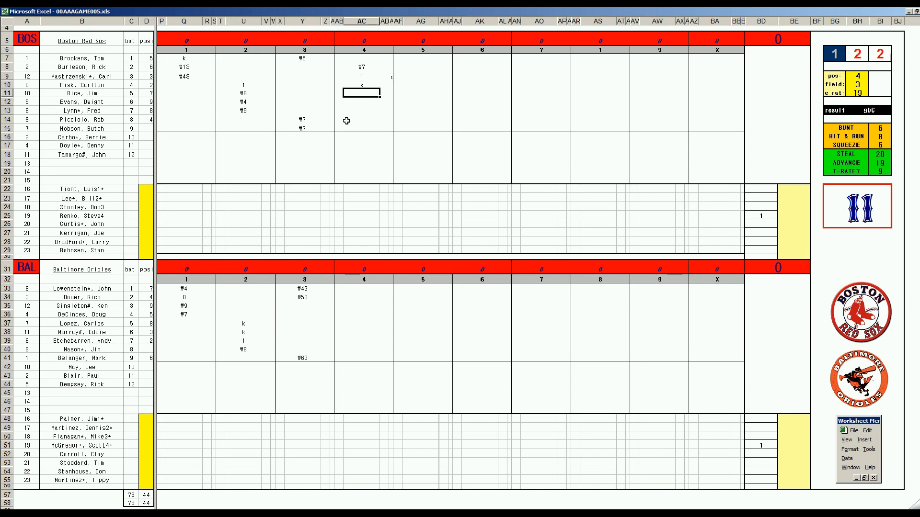
text(#7)
Record Baltimore's fourth-inning results as k for the third and fourth hitters and #9 for the fifth hitter.
click(359, 305)
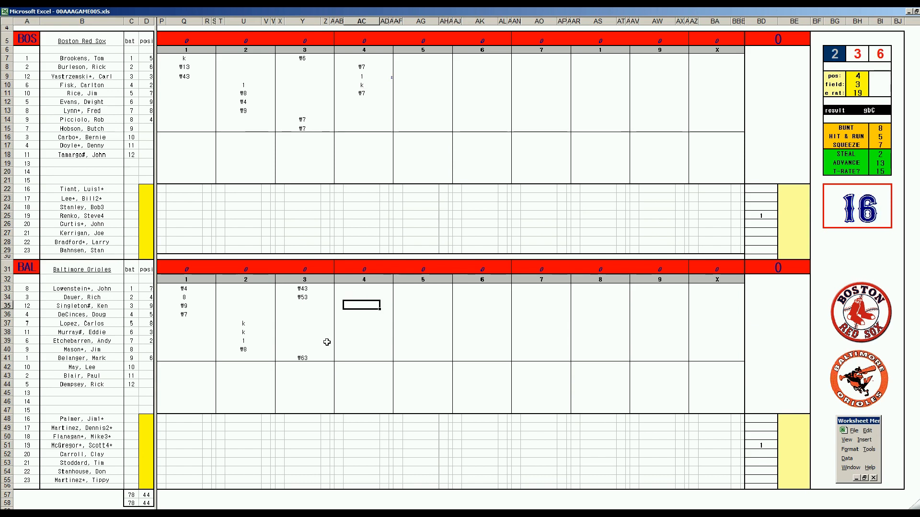
text(k)
key(Return)
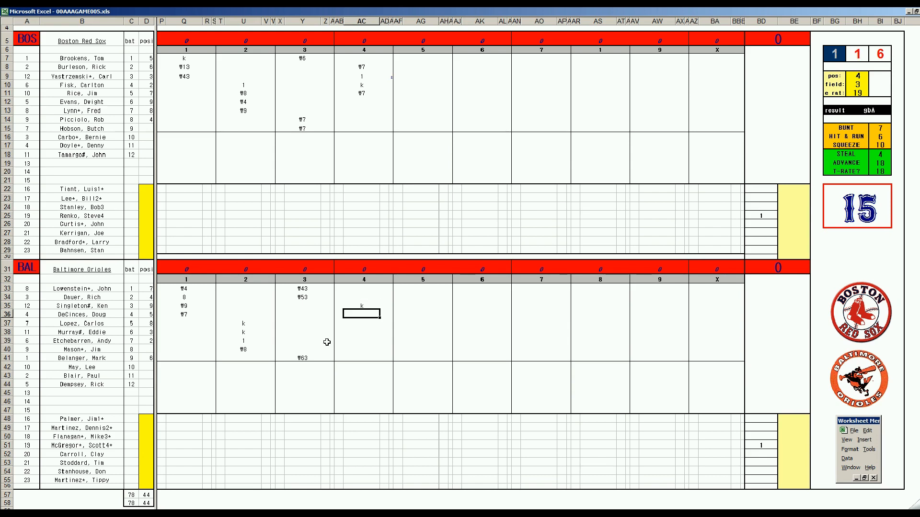
text(k)
key(Return)
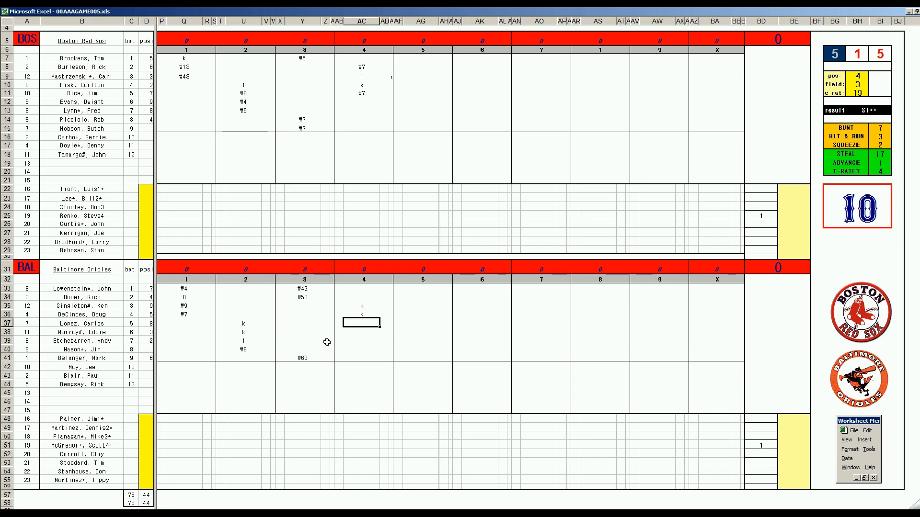
text(#9)
Set the fielding check to position 8 with a fielding rating of 4.
click(406, 99)
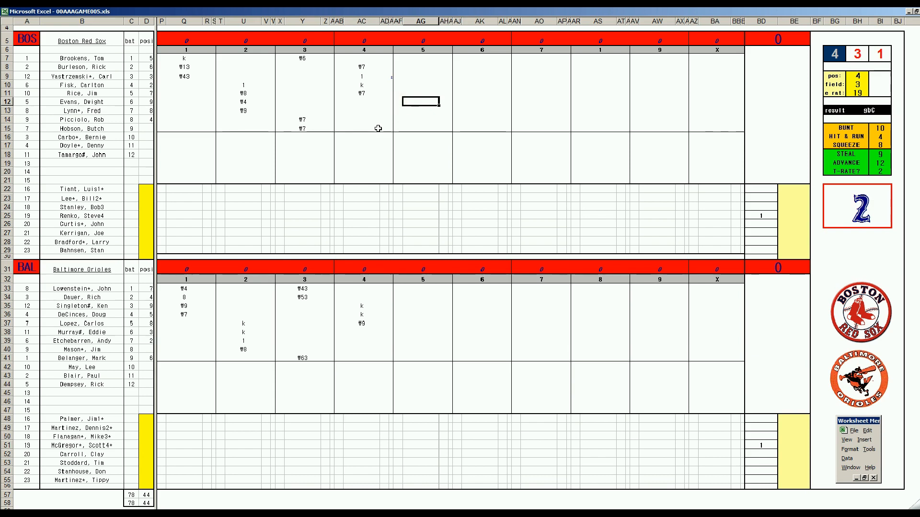
key(ctrl+p)
text(8)
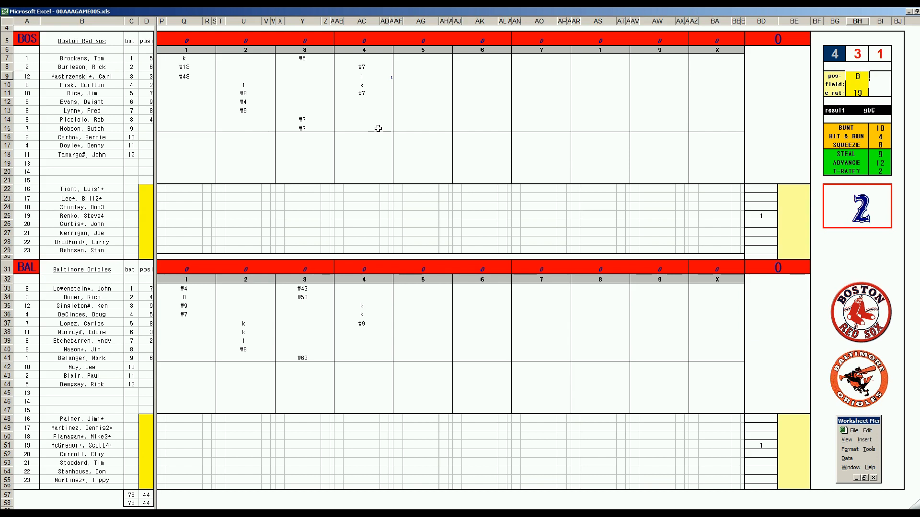
key(Return)
text(4)
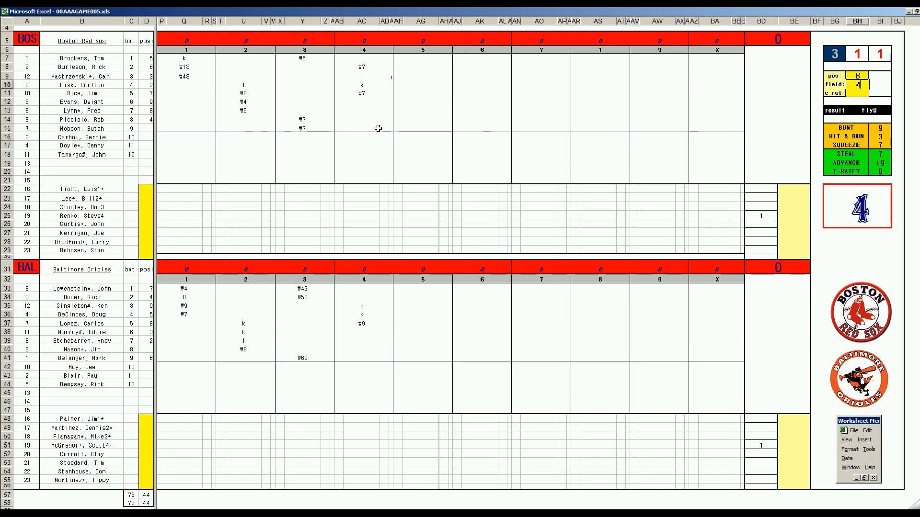
key(Return)
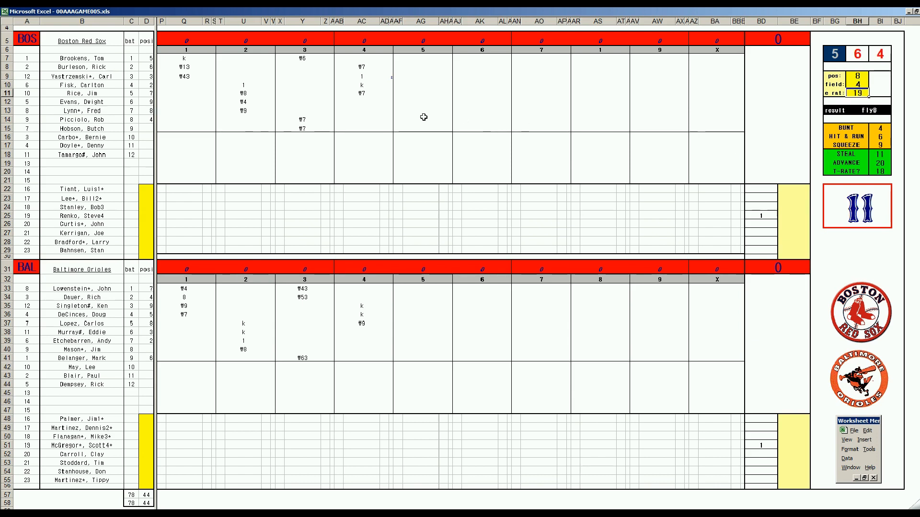
Record Boston's fifth-inning results as #8 for the sixth hitter, #33 for the seventh and #6 for the eighth.
click(420, 100)
text(#8)
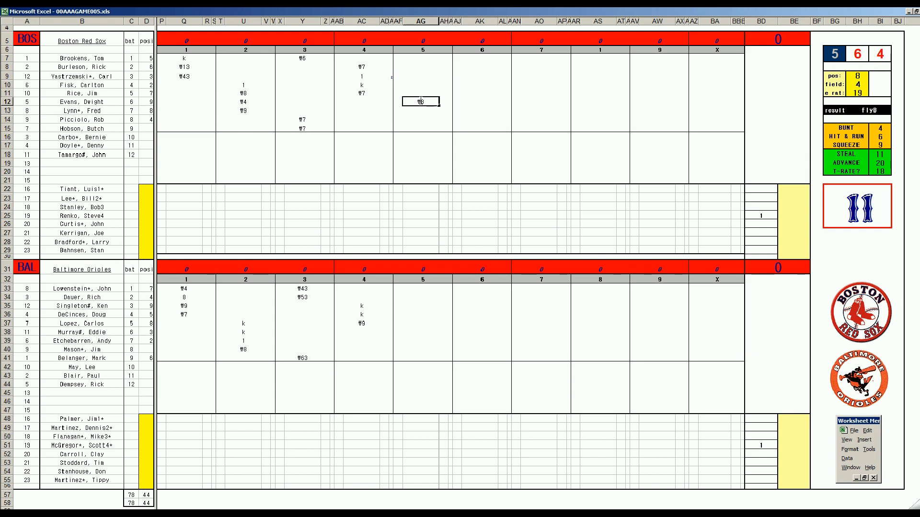
key(Return)
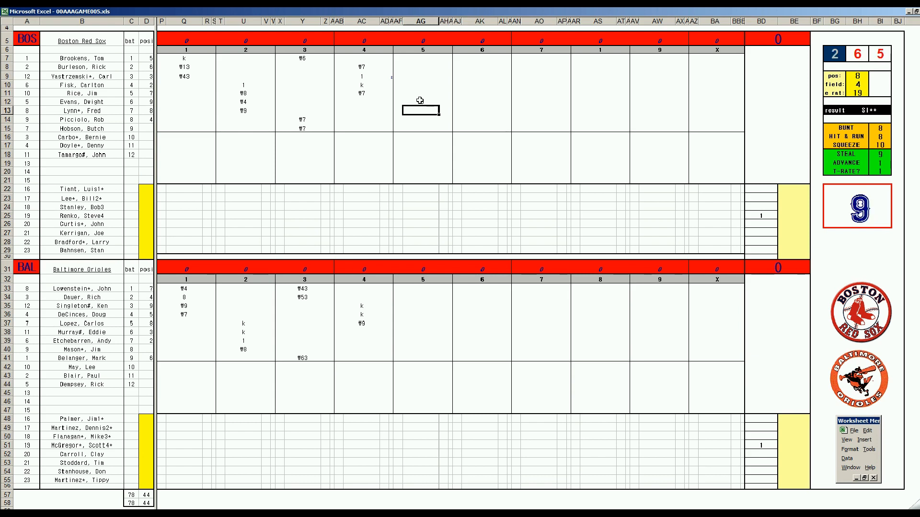
text(#33)
key(Return)
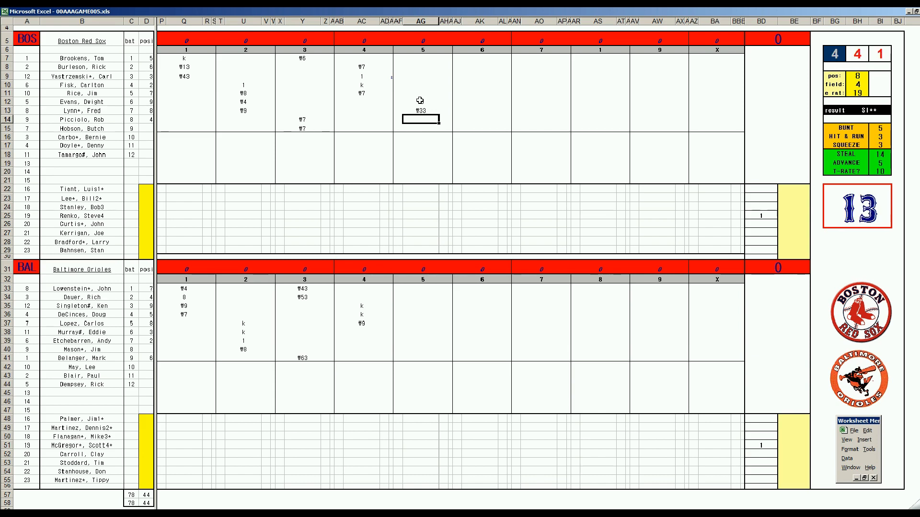
text(#6)
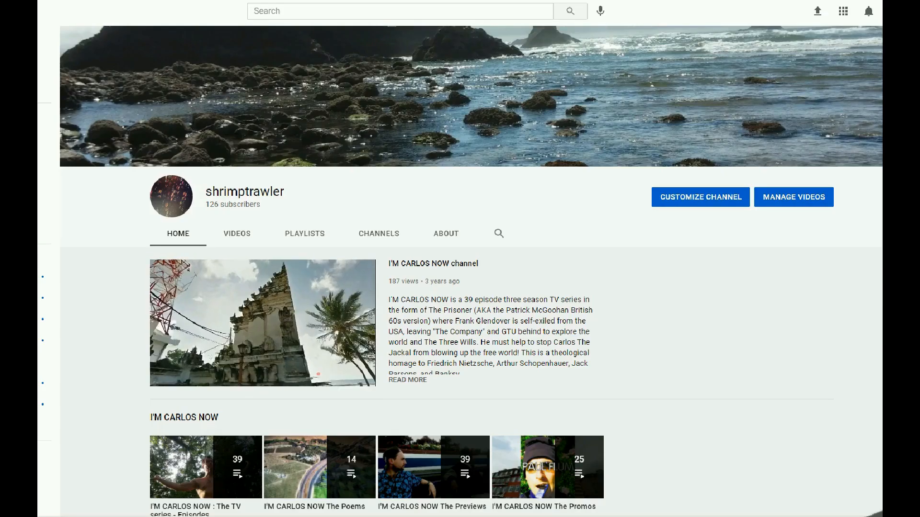
scroll(460, 269, down, 2)
scroll(459, 268, down, 5)
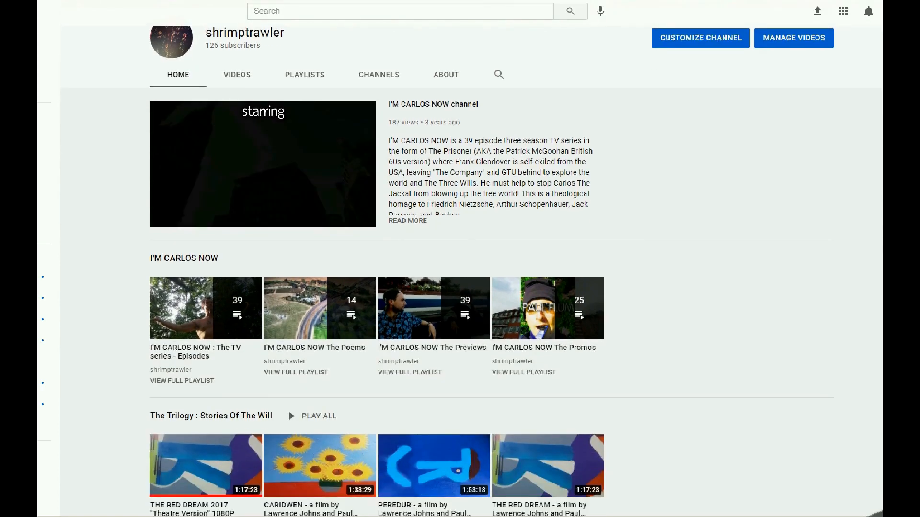
scroll(460, 269, down, 4)
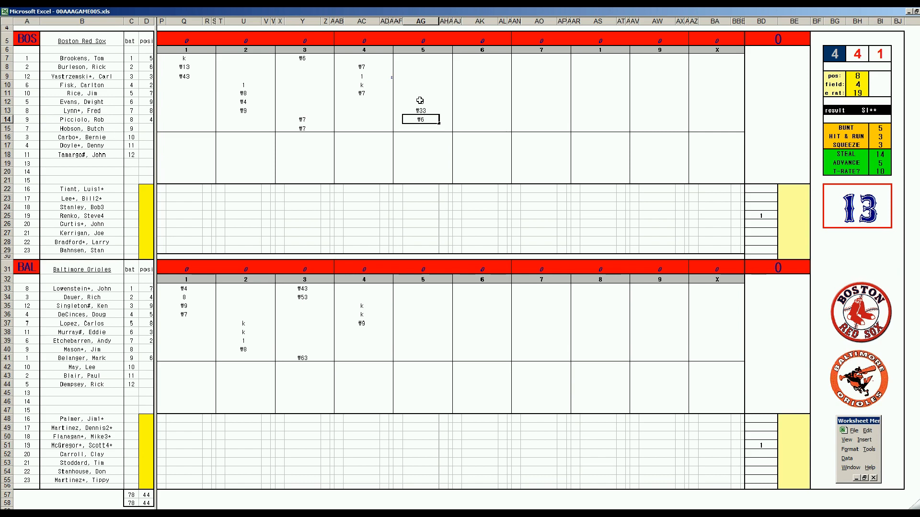
Record #53 for Baltimore's sixth hitter in the fifth inning.
click(418, 333)
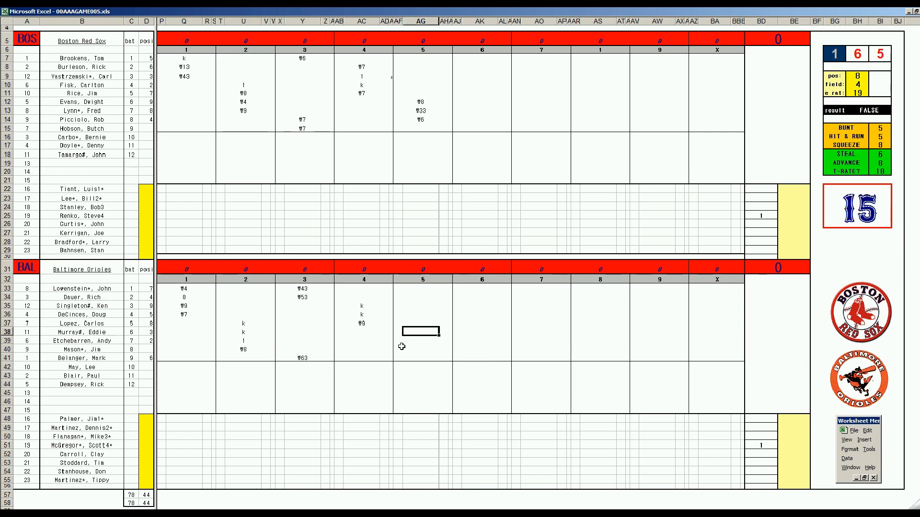
text(#53)
key(Return)
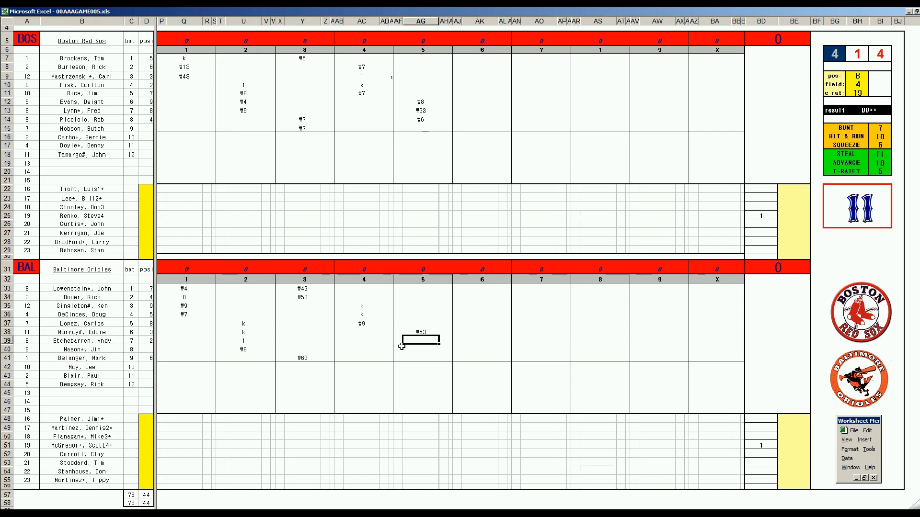
Set the fielding check to position 6 with a fielding rating of 2 and an error rating of 25.
key(ctrl+q)
text(6)
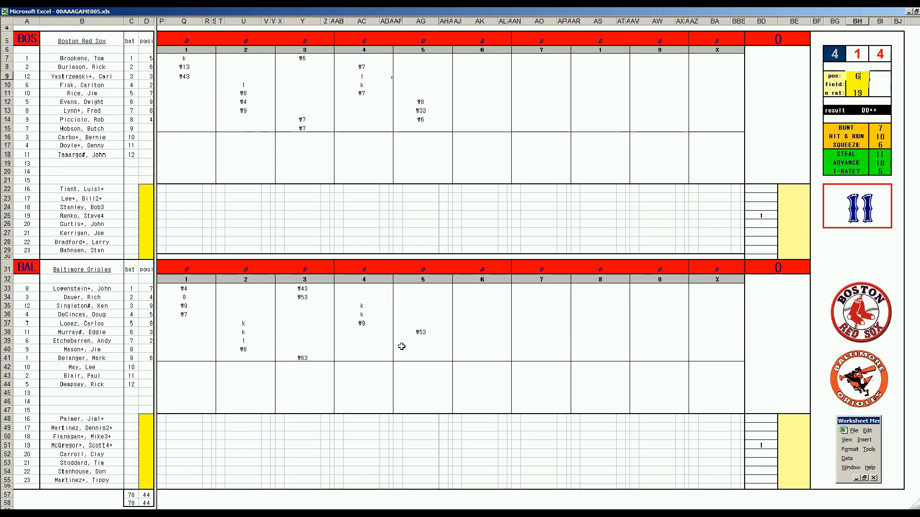
key(Return)
text(4)
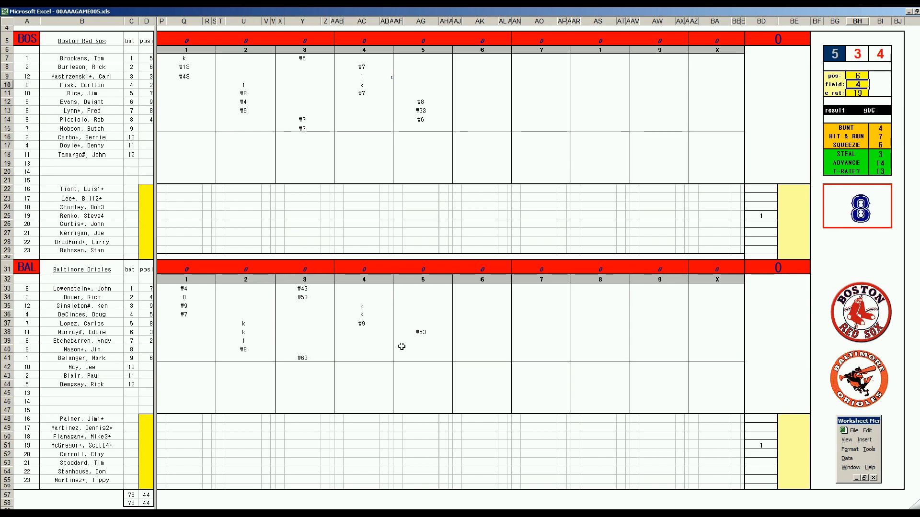
key(Return)
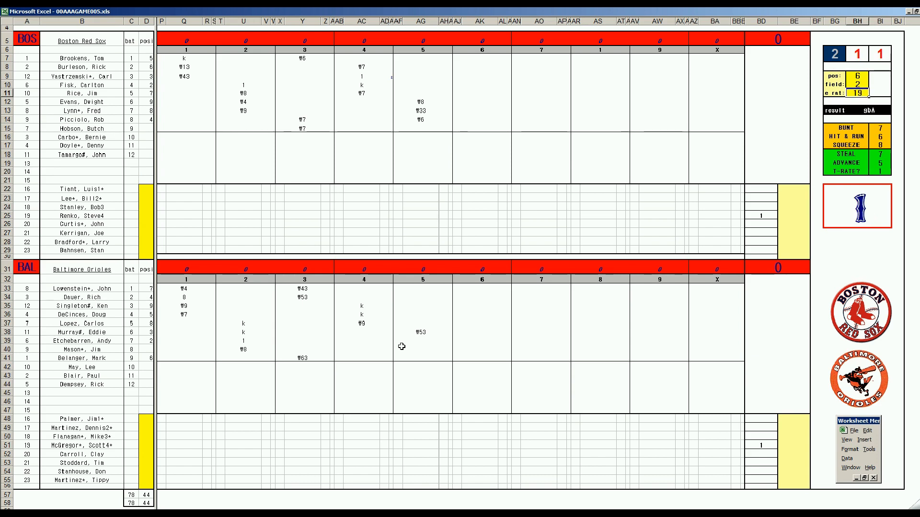
Record #63 for Baltimore's seventh hitter and #13 for the eighth hitter in the fifth inning.
click(421, 341)
text(#63)
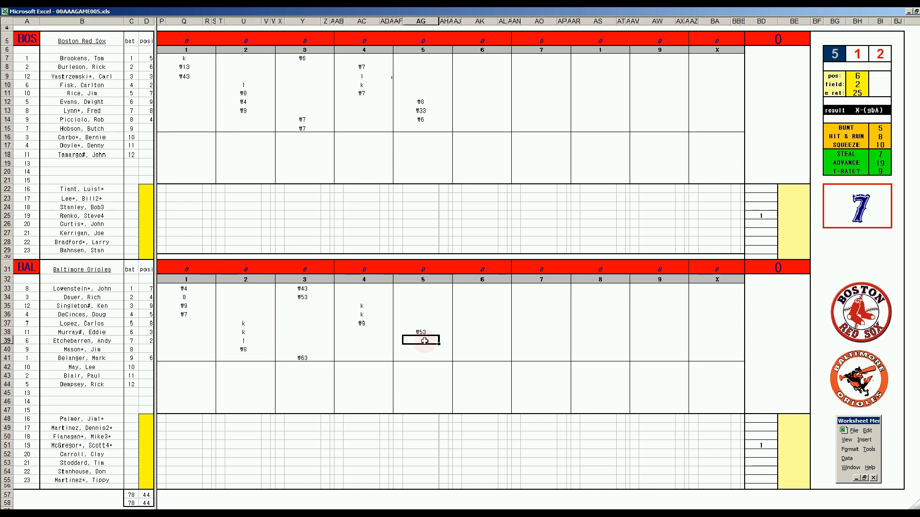
key(Return)
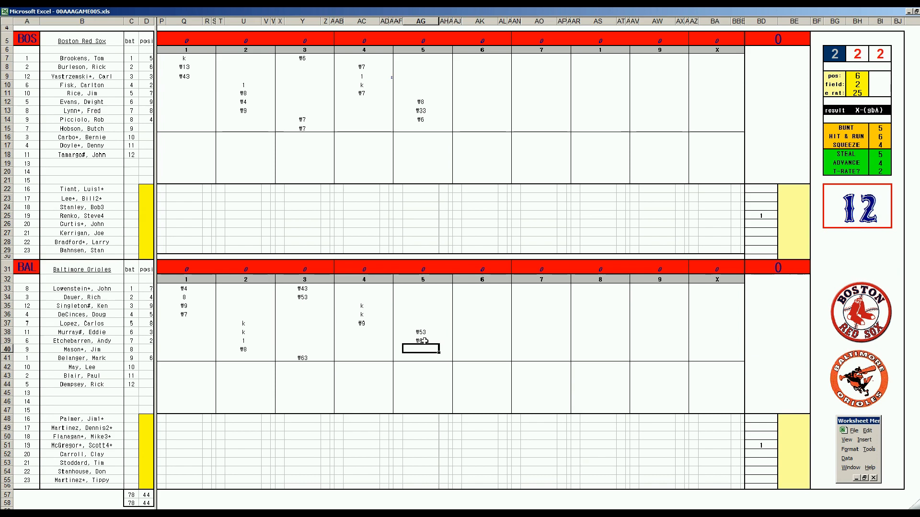
text(#13)
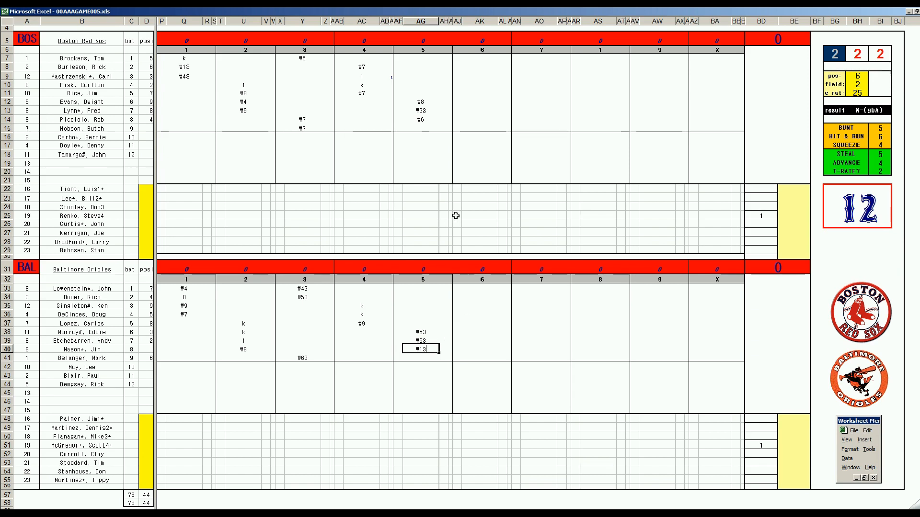
Set the fielding check to position 5 with an error rating of 13.
click(475, 128)
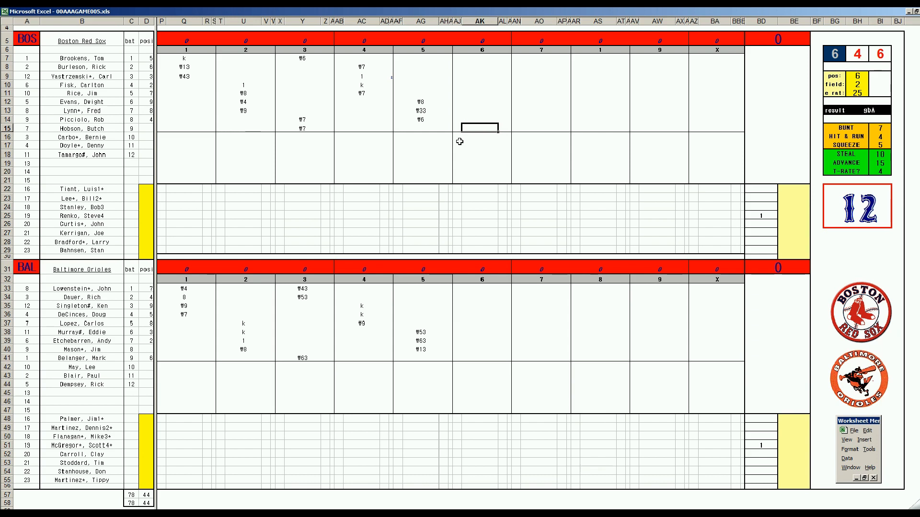
key(ctrl+q)
text(5)
key(Return)
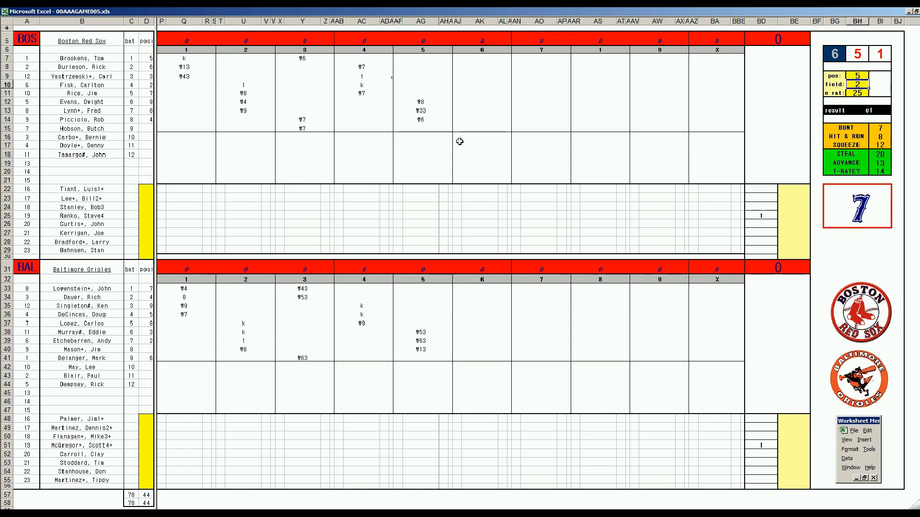
Record Boston's sixth-inning results as #53 for the ninth hitter and #4 for the leadoff hitter.
click(482, 126)
text(#53)
key(Up)
key(Up)
key(Up)
key(Up)
key(Up)
key(Up)
key(Up)
key(Up)
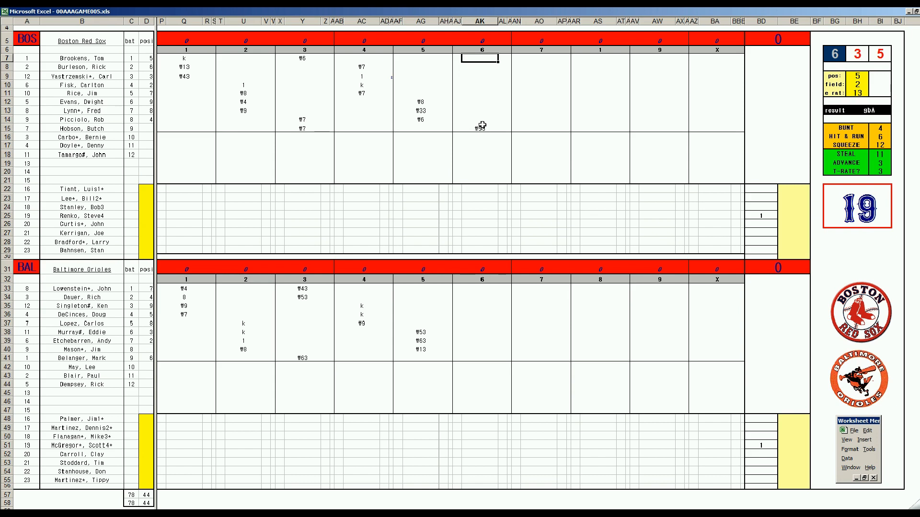
text(#4)
key(Return)
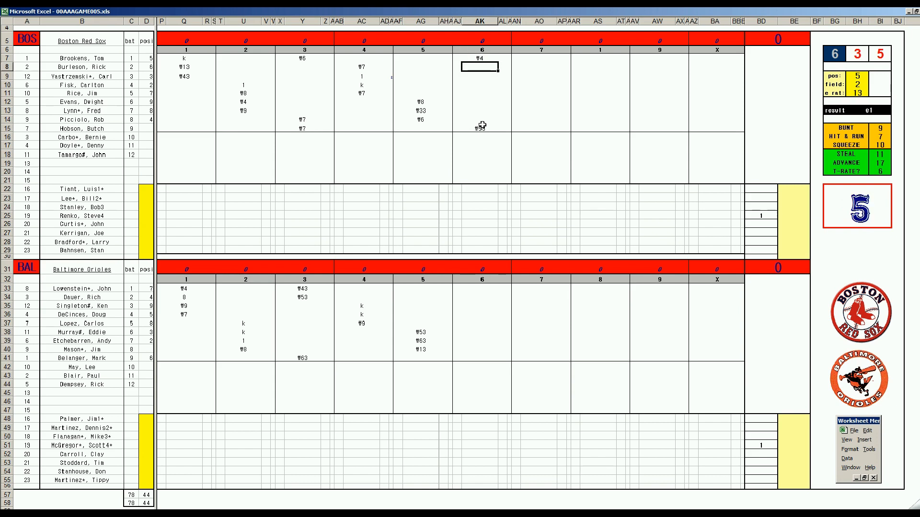
Record 1 for Boston's second and third hitters and #7 for the fourth hitter in the sixth inning.
text(1)
key(Return)
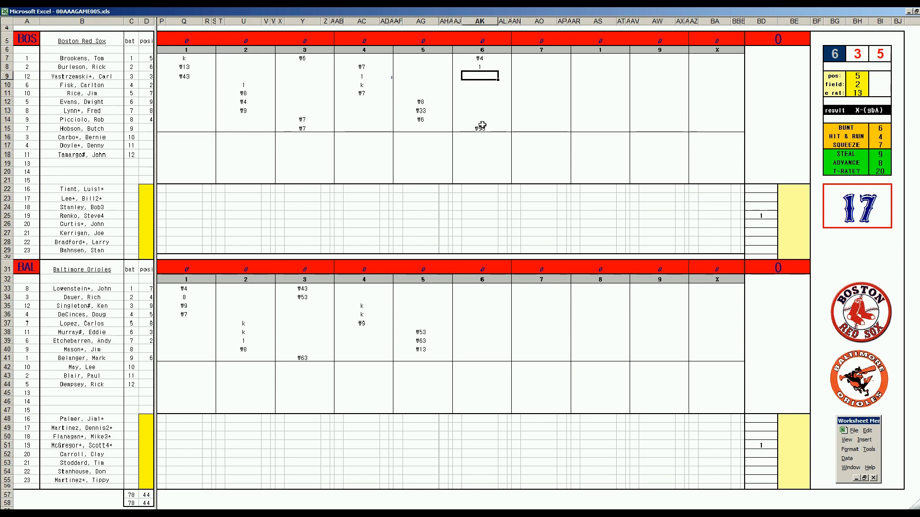
text(1)
key(Return)
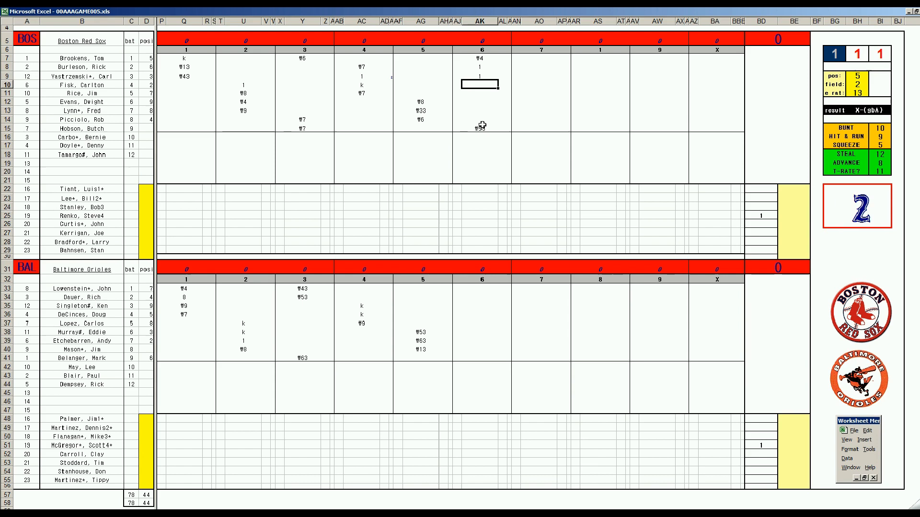
text(#7)
click(480, 357)
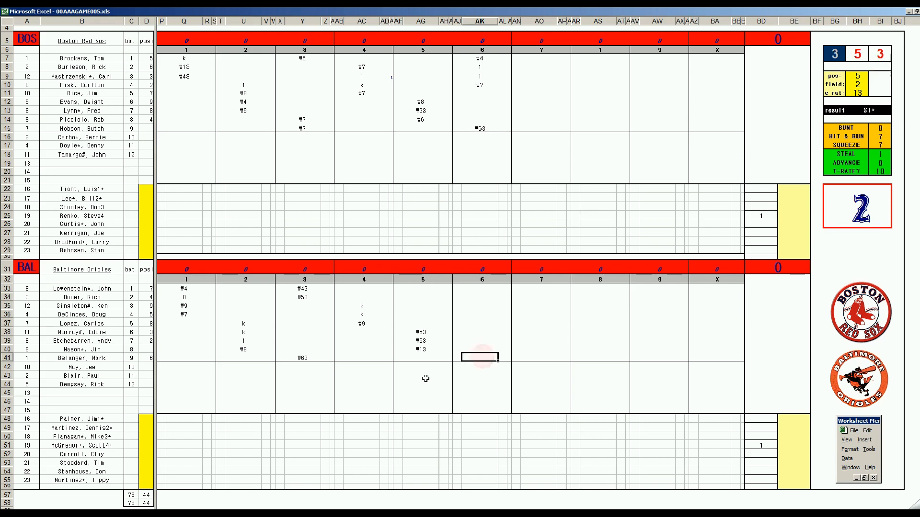
Record Baltimore's sixth-inning results as #7 for the ninth hitter, k for the leadoff hitter and #9 for the second hitter.
text(#7)
key(Return)
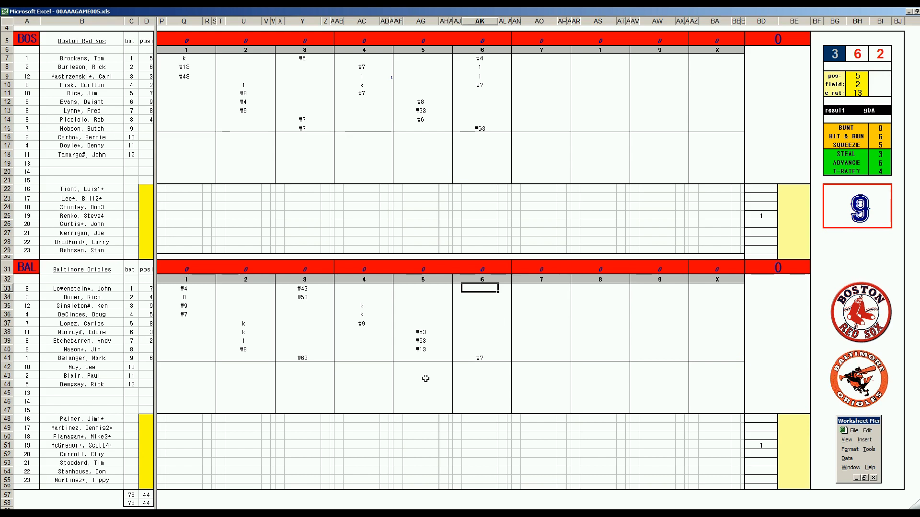
text(k)
key(Return)
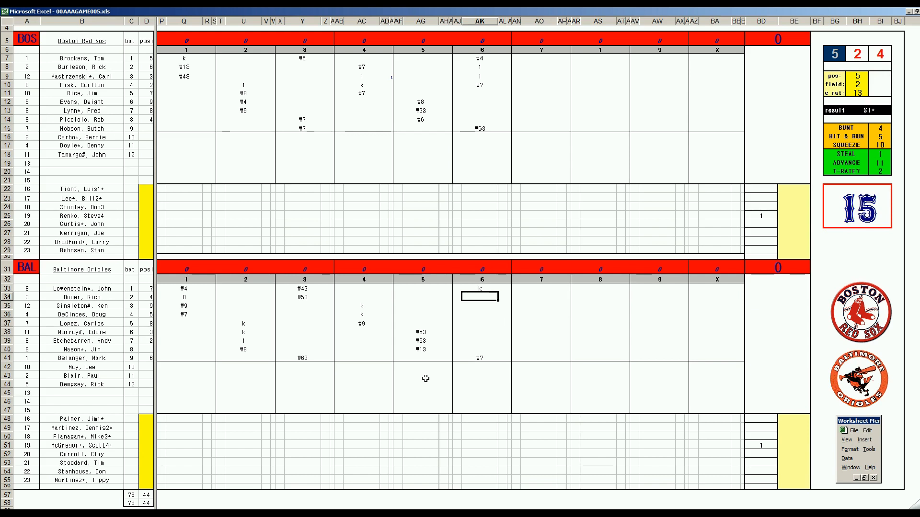
text(#9)
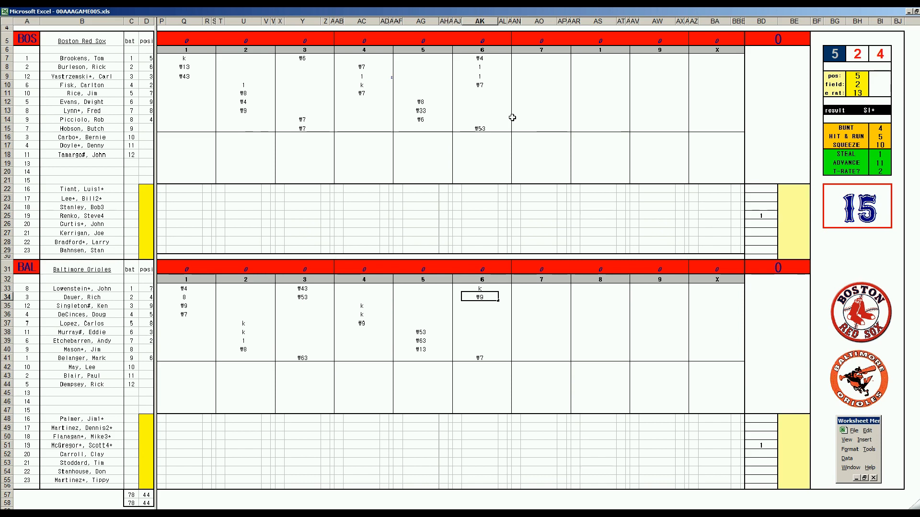
Record 1 for Boston's fifth hitter and #643 for the sixth hitter in the seventh inning.
click(533, 92)
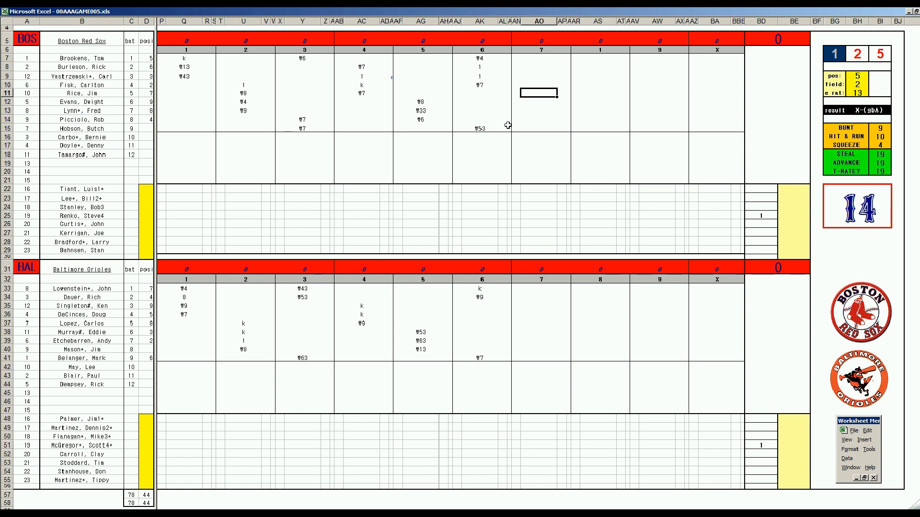
text(1)
key(Return)
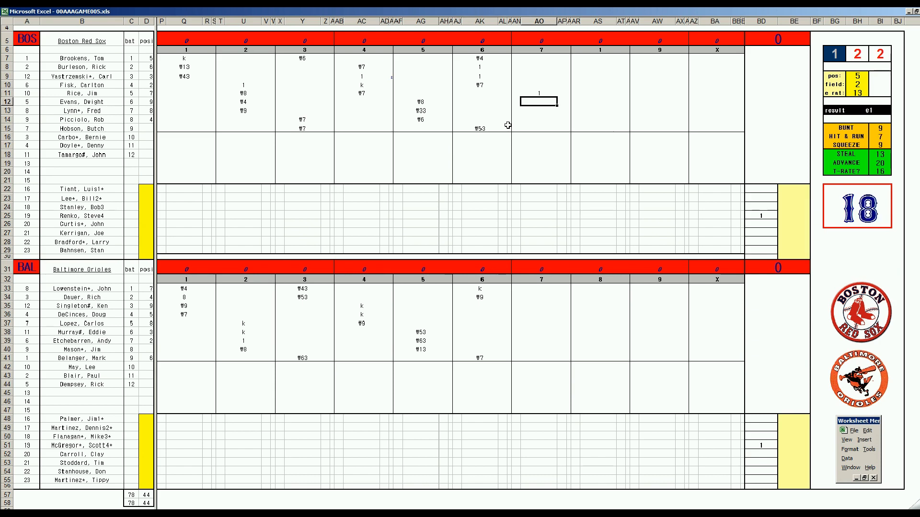
text(#643)
key(Return)
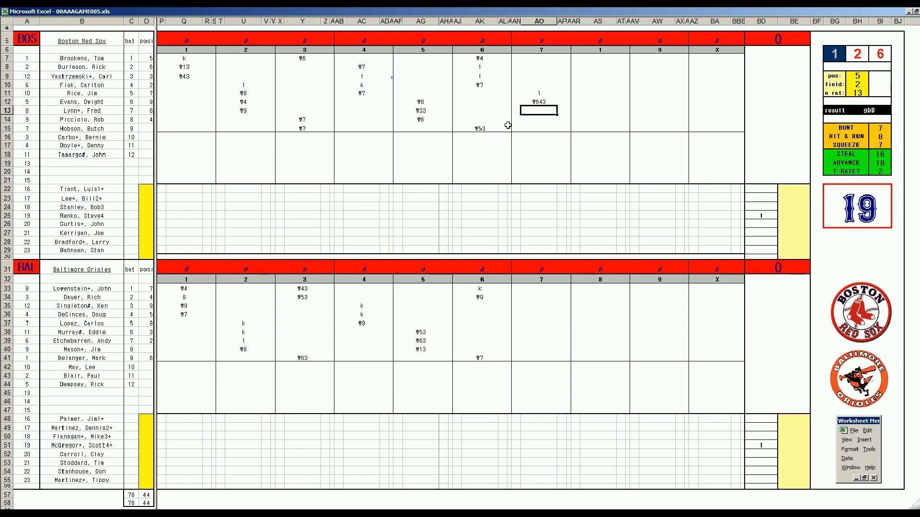
Switch briefly to Spotify, return to 00AAAGAME005.xls in Excel and record k for Boston's seventh hitter in the seventh inning.
text(k)
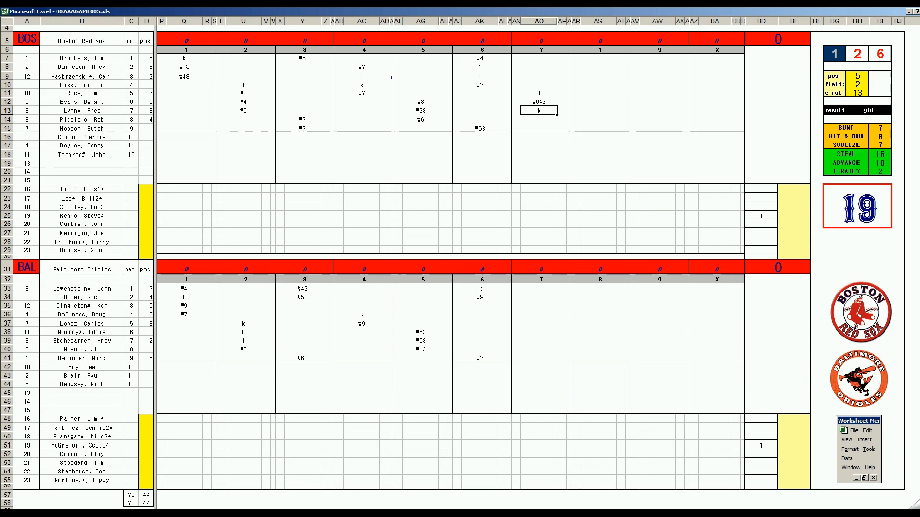
key(alt+Tab)
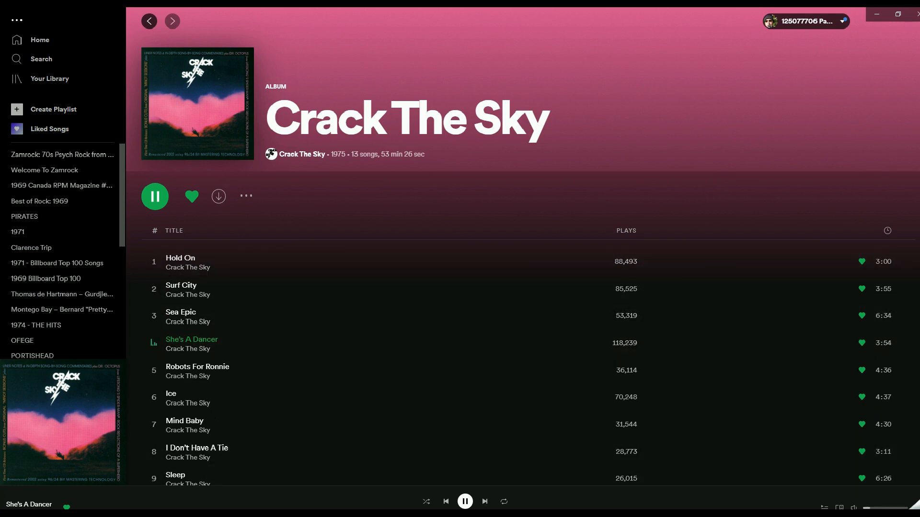
mouse_move(181, 515)
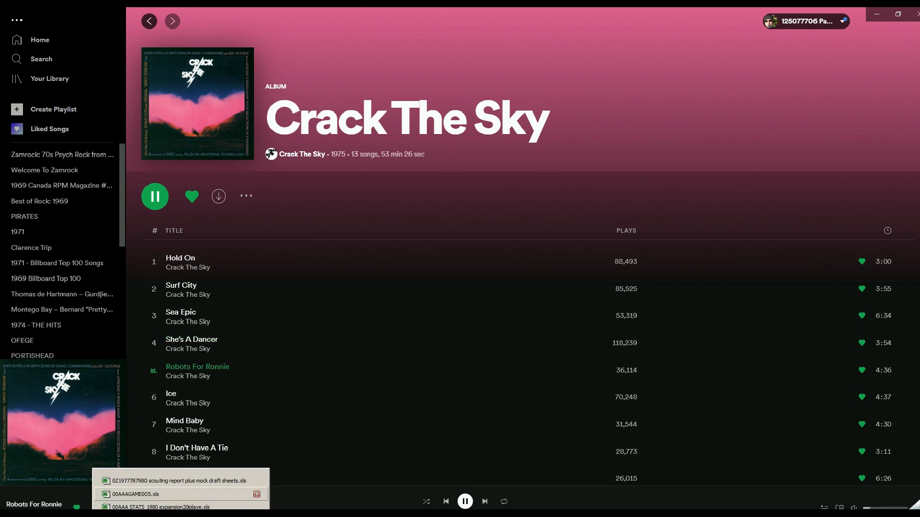
click(178, 494)
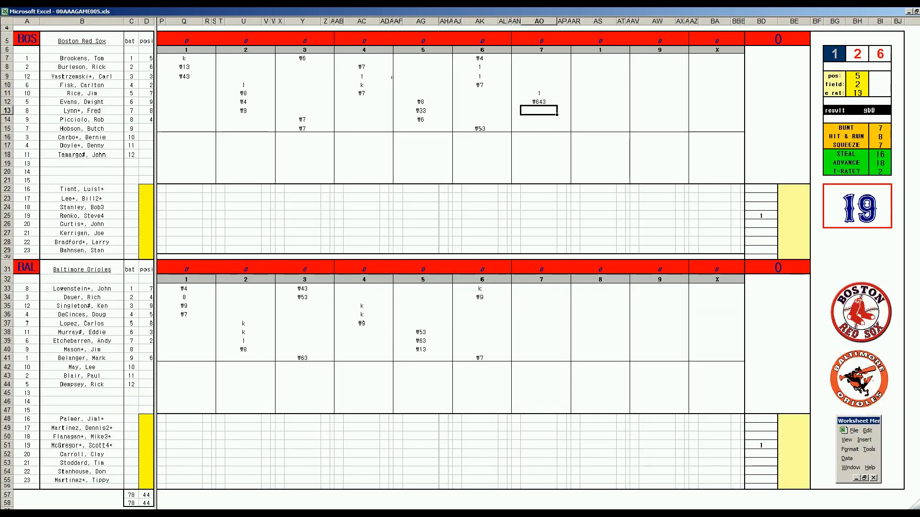
text(k)
Record 8 for Baltimore's third hitter in the seventh inning.
click(533, 307)
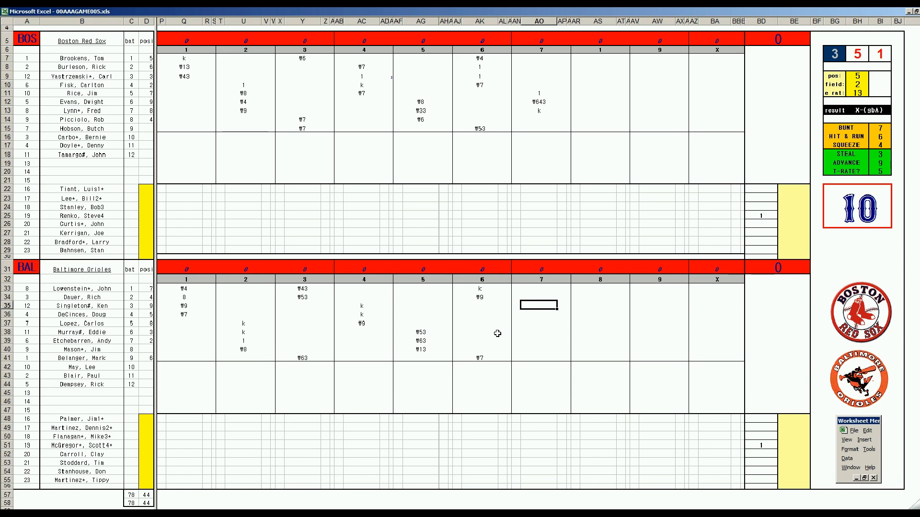
text(8)
key(Return)
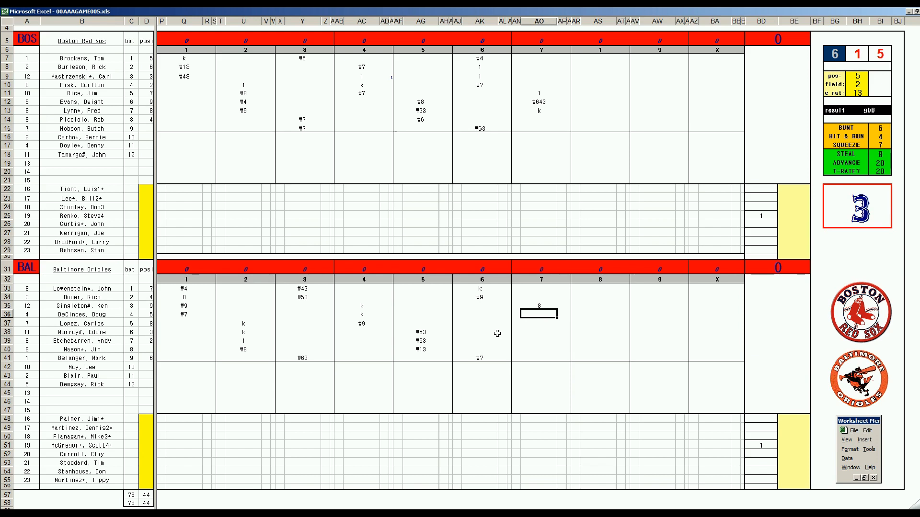
Set the fielding check to position 4 with a fielding rating of 3 and an error rating of 19.
key(ctrl+q)
text(4)
key(Return)
text(3)
key(Return)
text(19)
key(Return)
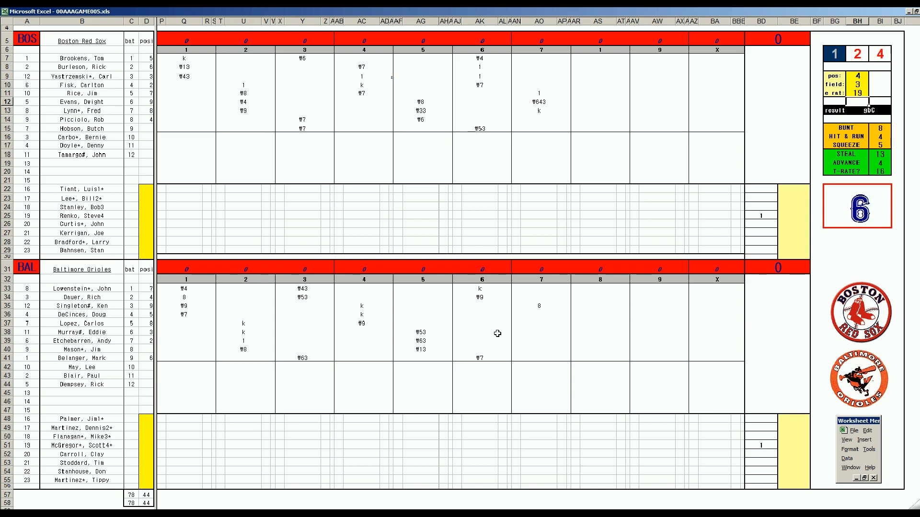
Record #43 for Baltimore's fourth hitter in the seventh inning.
click(544, 313)
text(#43)
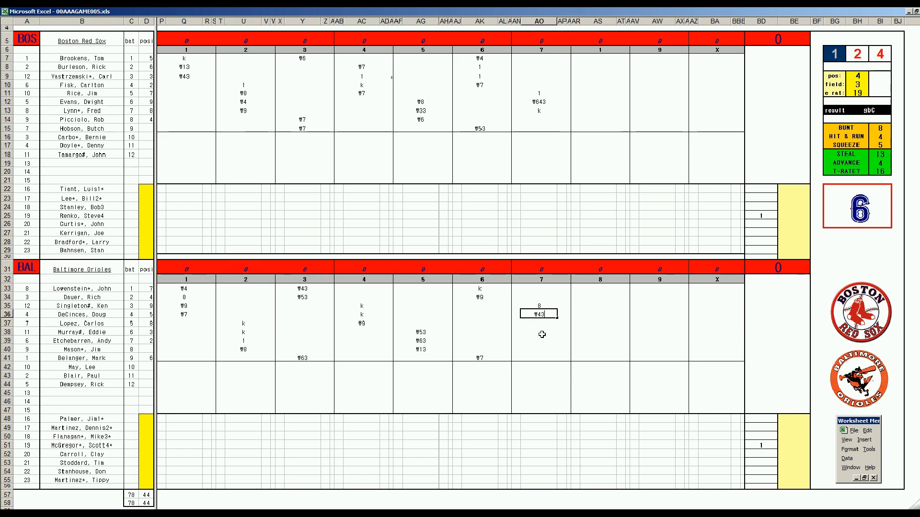
key(Return)
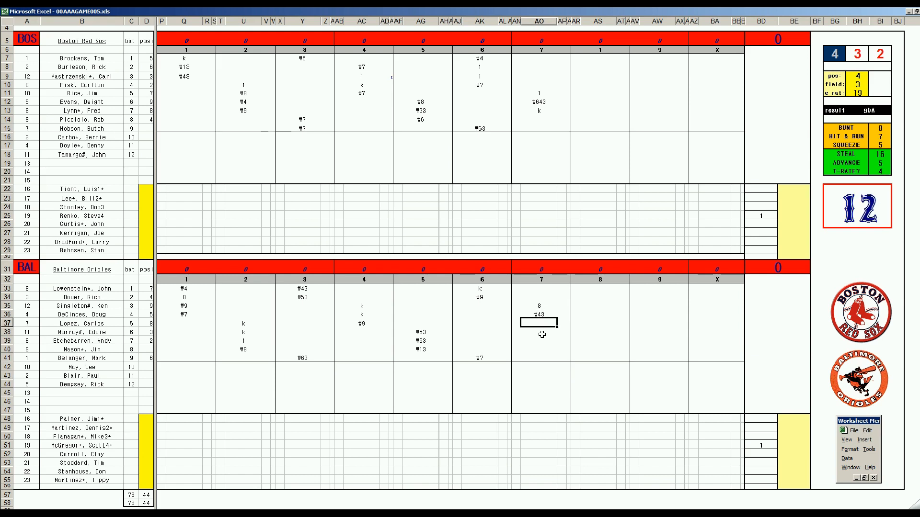
Set the fielding check to position 6 with a fielding rating of 2 and an error rating of 25.
key(ctrl+p)
text(6)
key(Return)
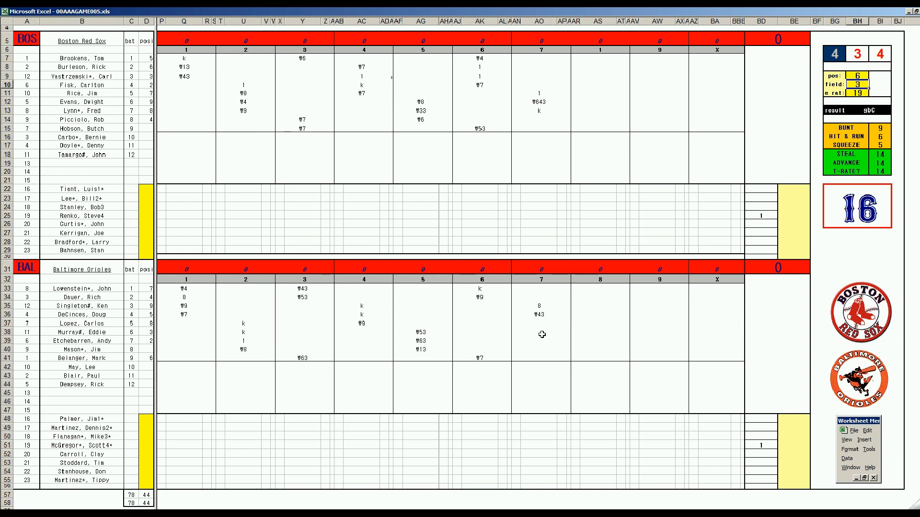
text(2)
key(Return)
text(25)
key(Return)
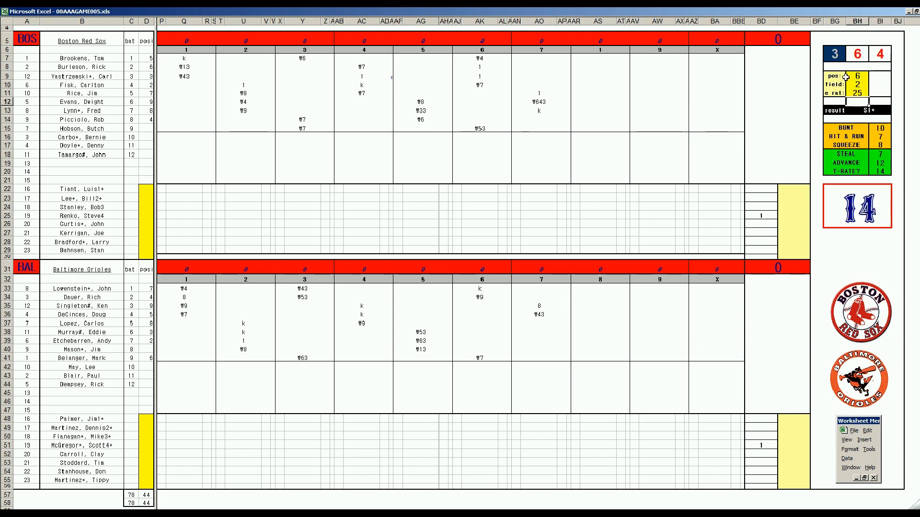
Record 1 for Baltimore's fifth hitter and 8 for the sixth hitter in the seventh inning.
click(533, 325)
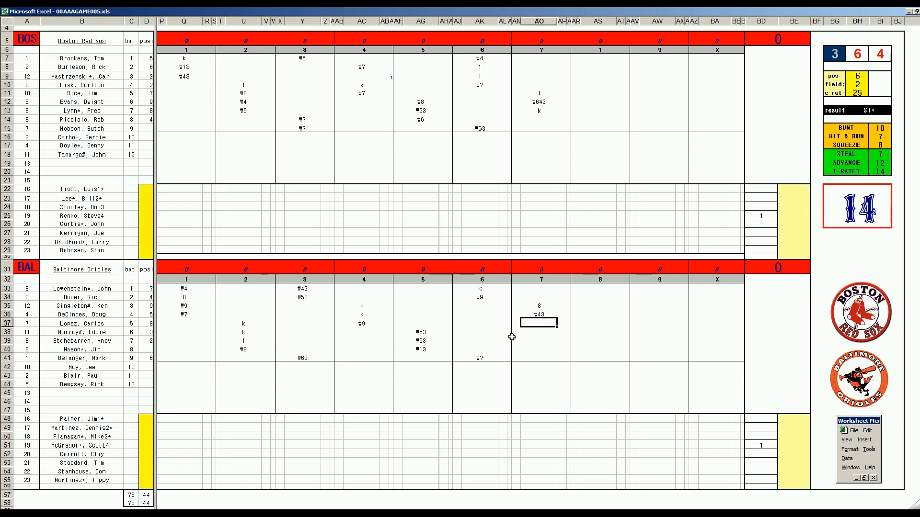
text(1)
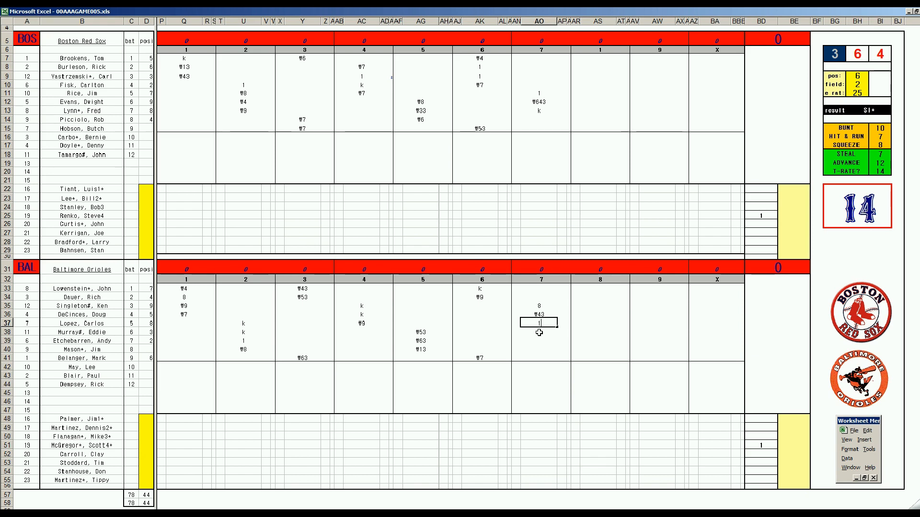
key(Return)
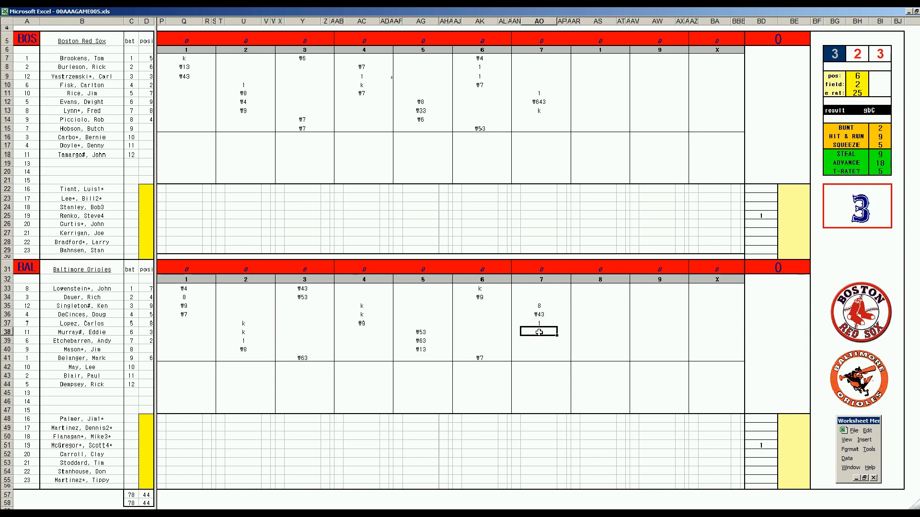
text(8)
Enter 19/3 innings for Boston pitcher 19 and bring in pitcher 22 in inning 7, marked ae.
click(788, 215)
text(+19/3)
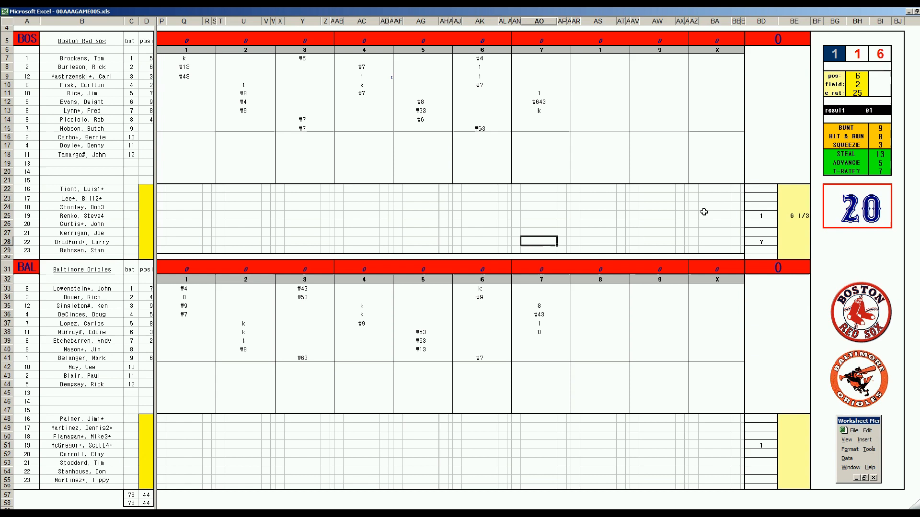
text(ae)
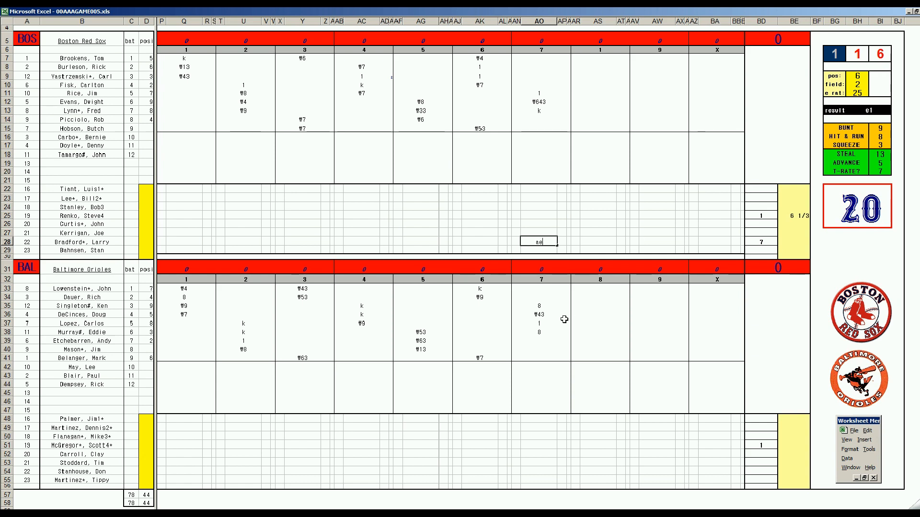
Set the fielding check back to position 4 with fielding rating 3 and error rating 19 for Baltimore's seventh hitter.
click(540, 338)
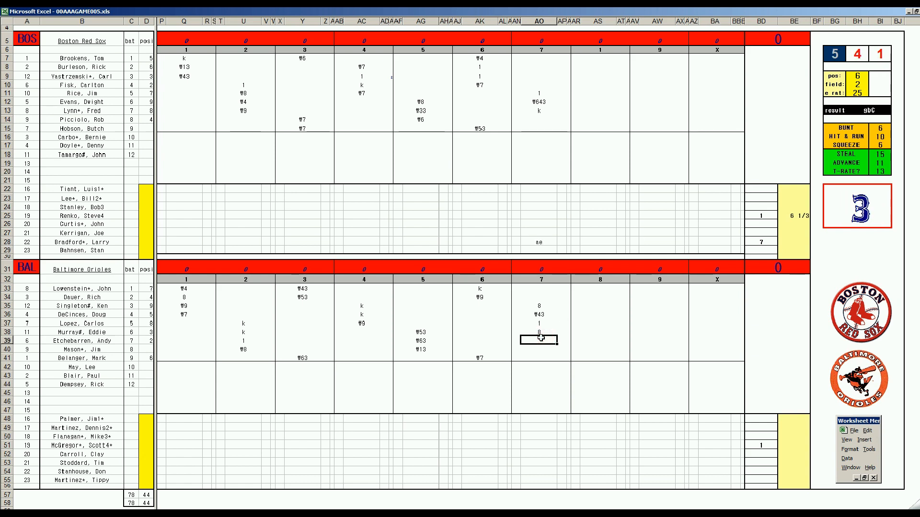
key(ctrl+e)
text(4)
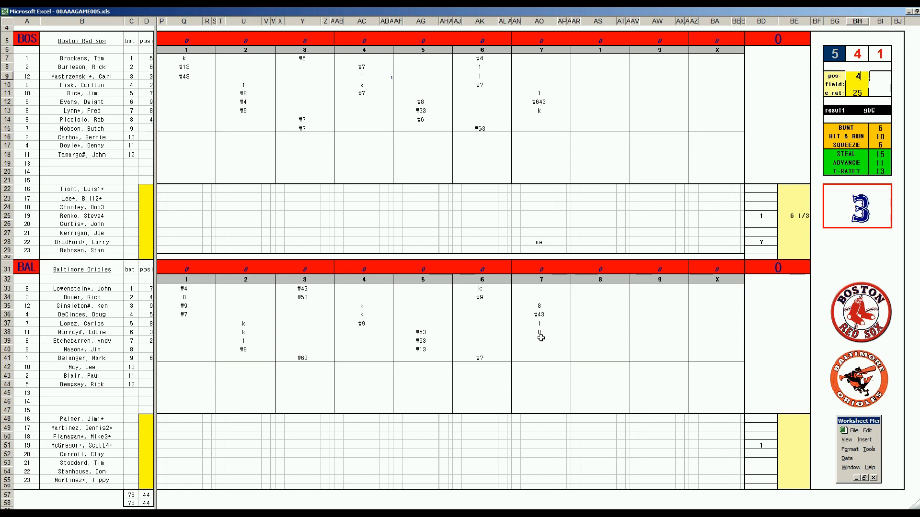
key(Return)
text(3)
key(Return)
text(19)
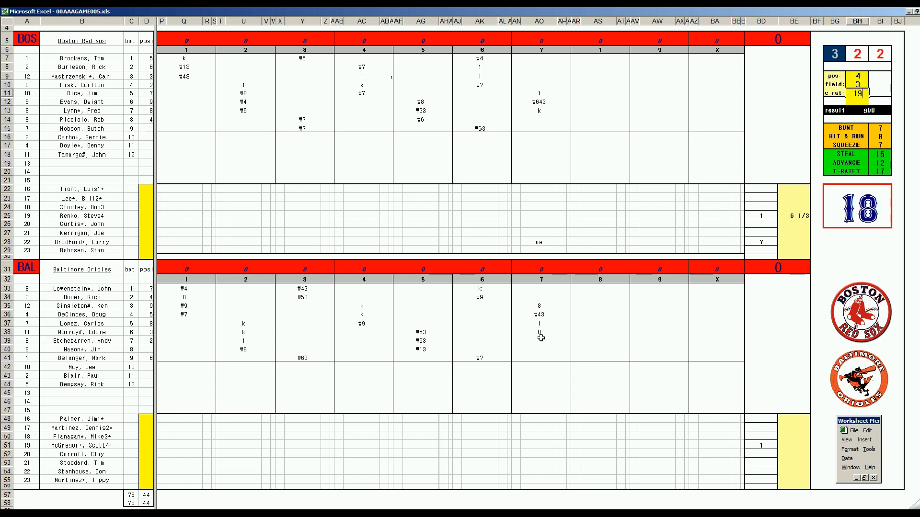
key(Return)
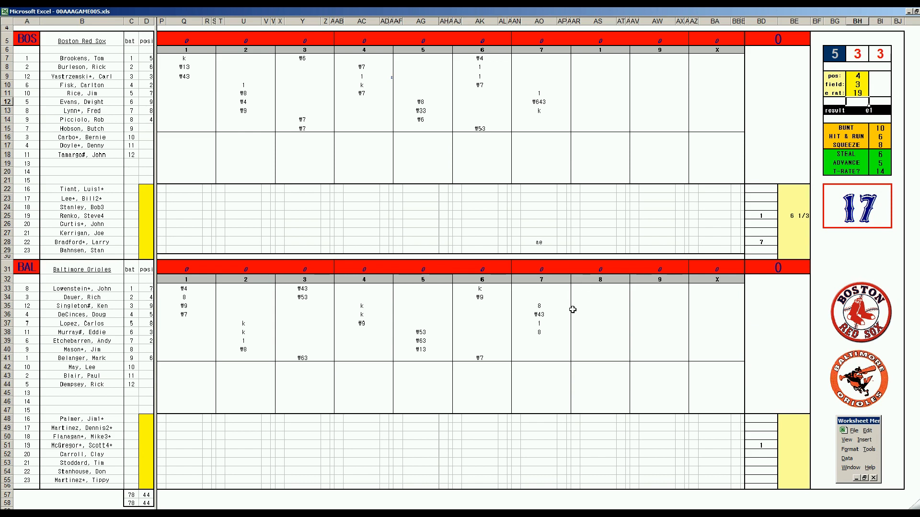
Record e4 for Baltimore's seventh hitter and enter a run of 1 beside the third hitter's seventh-inning result.
click(541, 340)
text(e4)
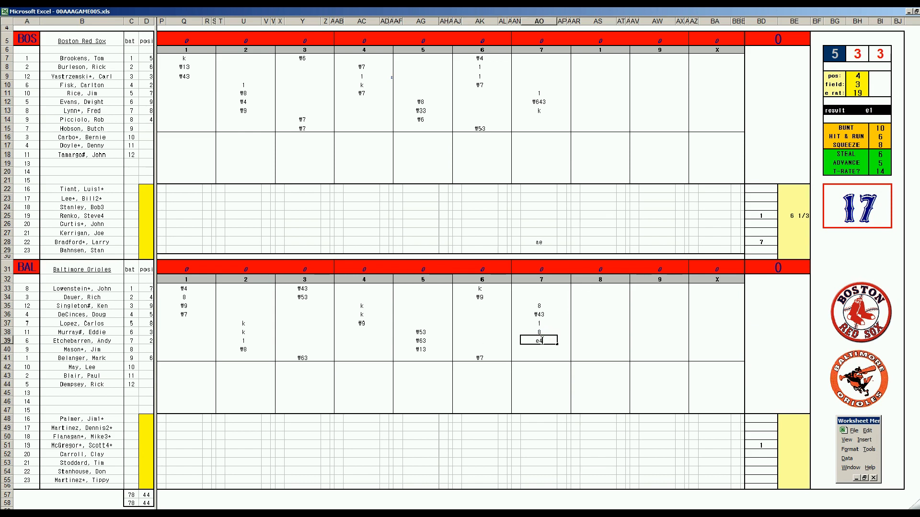
key(Up)
key(Up)
key(Up)
key(Left)
key(Up)
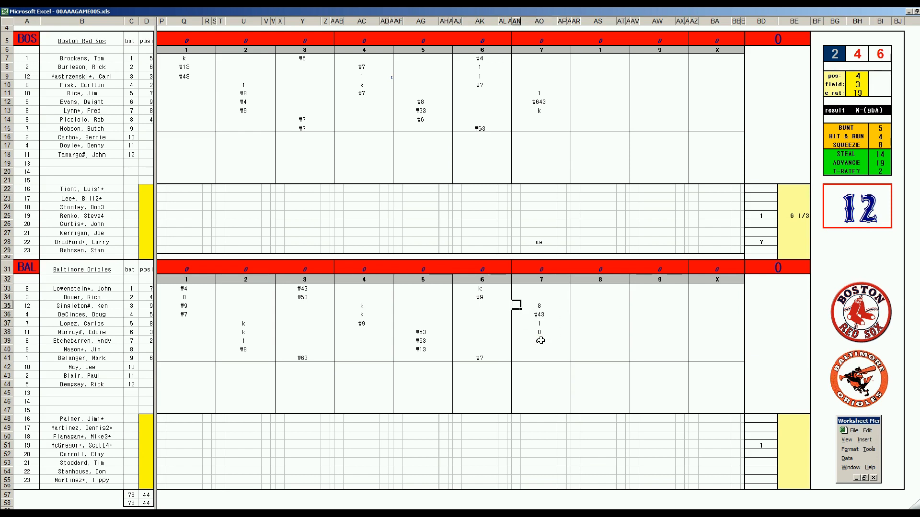
text(1)
Record k for Baltimore's twelfth-listed batter and #7 for the ninth hitter in the seventh inning.
click(538, 382)
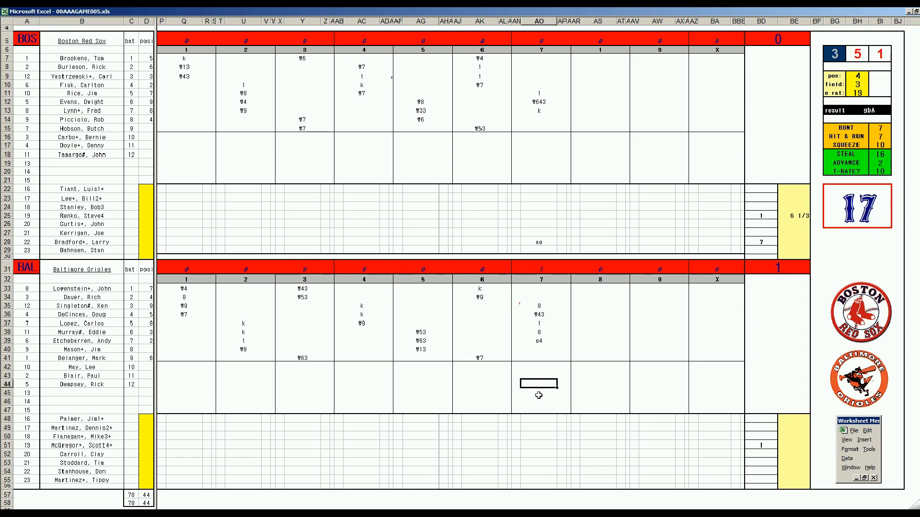
text(k)
key(Up)
key(Up)
key(Up)
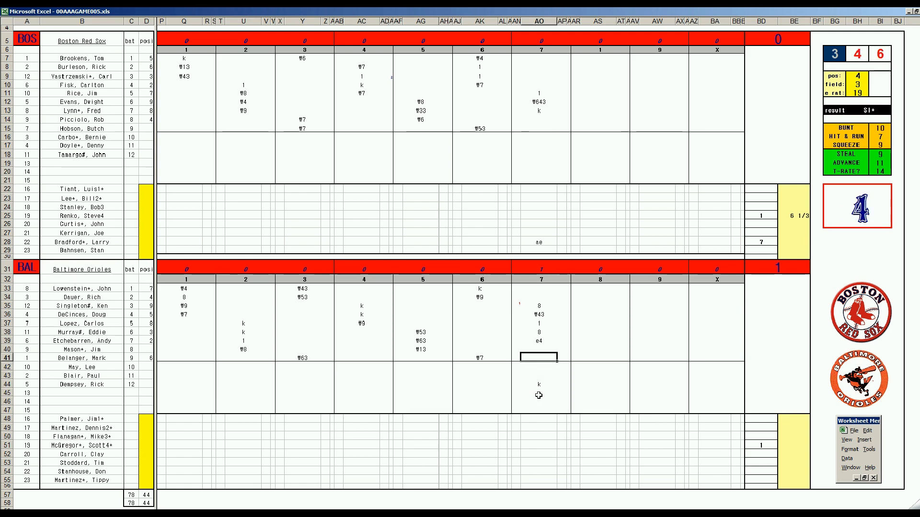
text(#7)
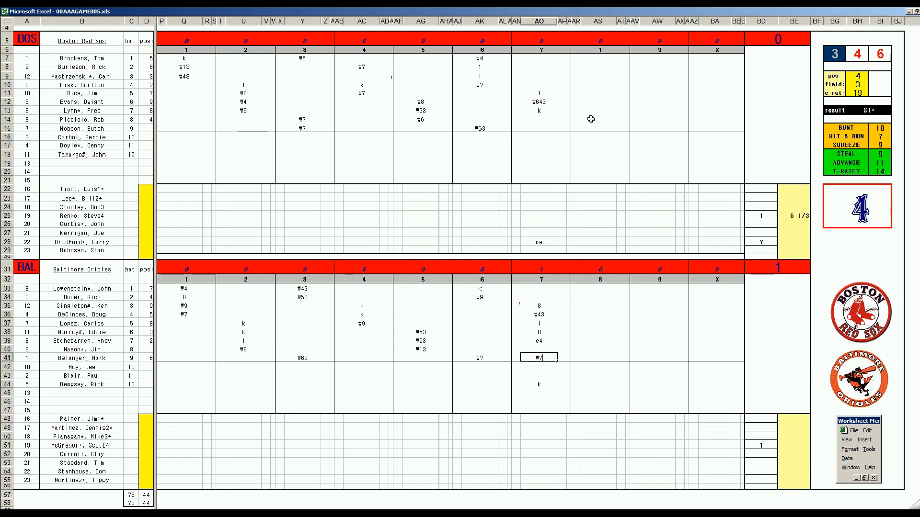
Set the fielding check to position 7 and record #7 for Boston's eighth hitter in the eighth inning.
click(590, 119)
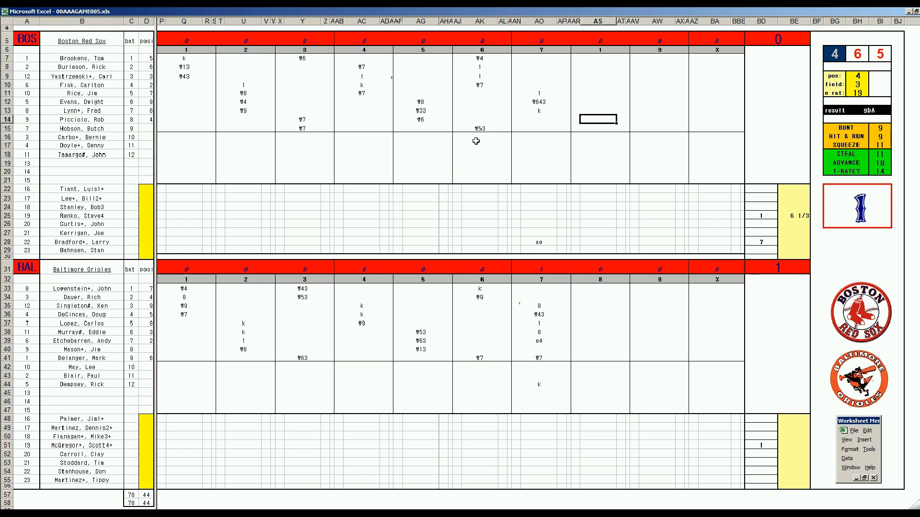
key(ctrl+f)
text(7)
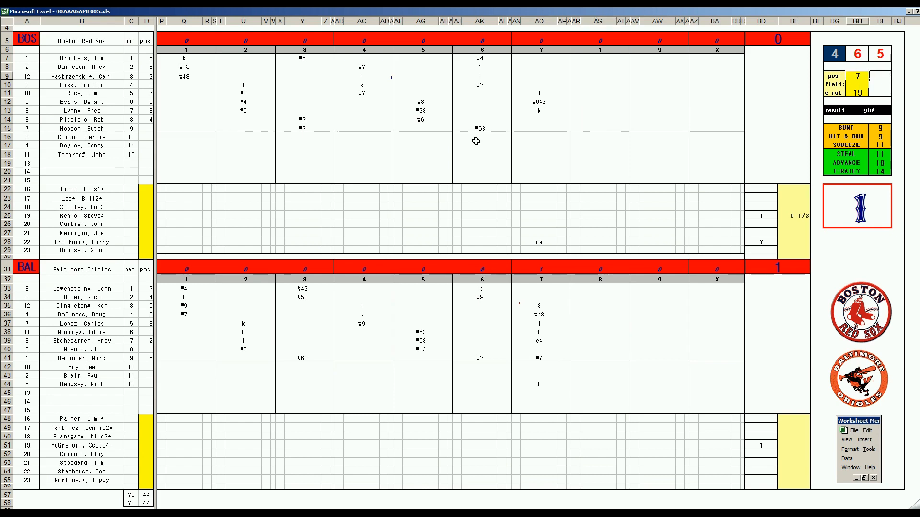
key(Return)
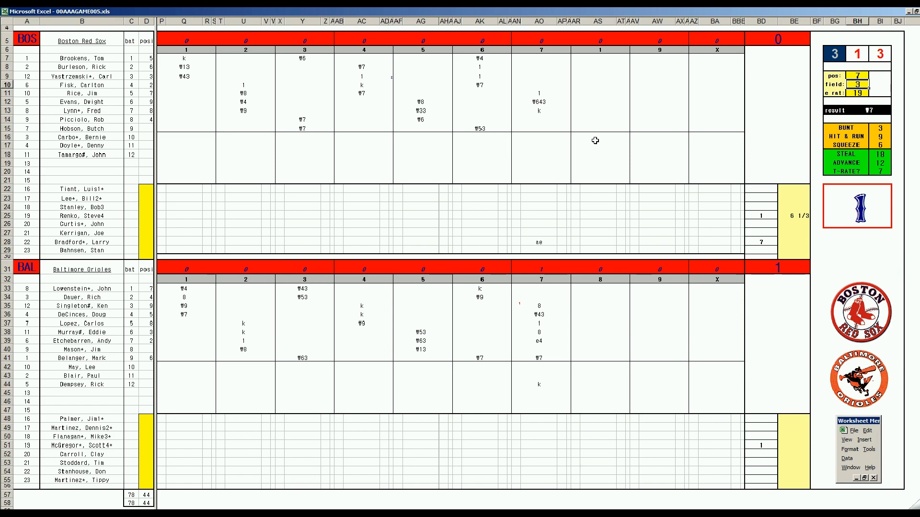
click(600, 119)
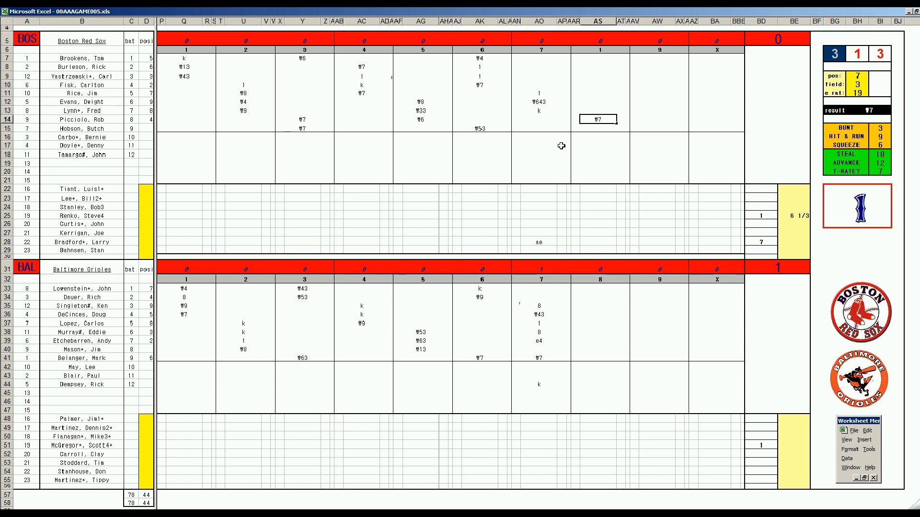
Record #7 for Boston's ninth hitter and k for the leadoff hitter in the eighth inning.
key(Return)
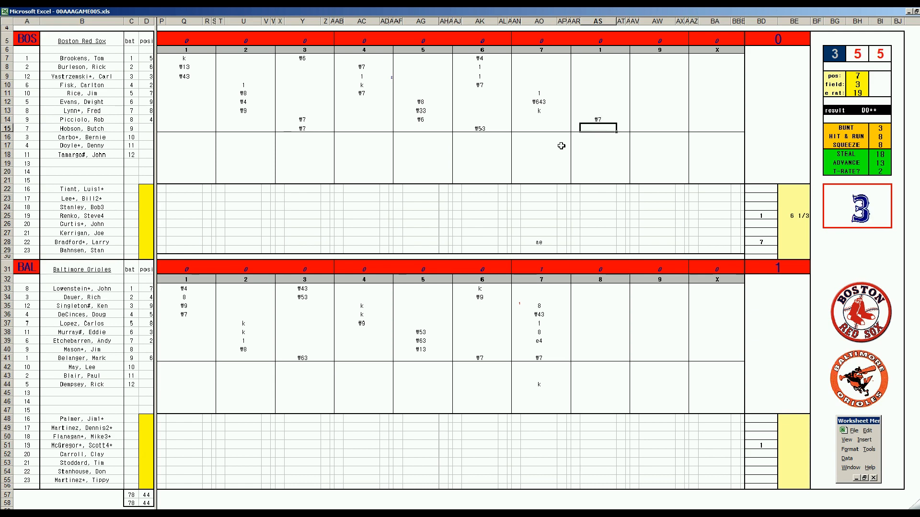
text(#7)
key(Return)
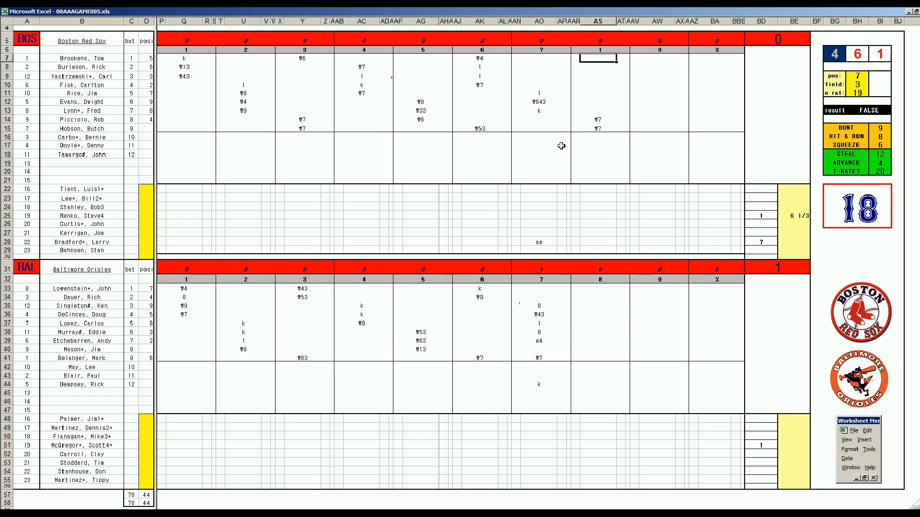
text(k)
Record k for Baltimore's leadoff hitter and #9 for the second hitter in the eighth inning.
click(602, 287)
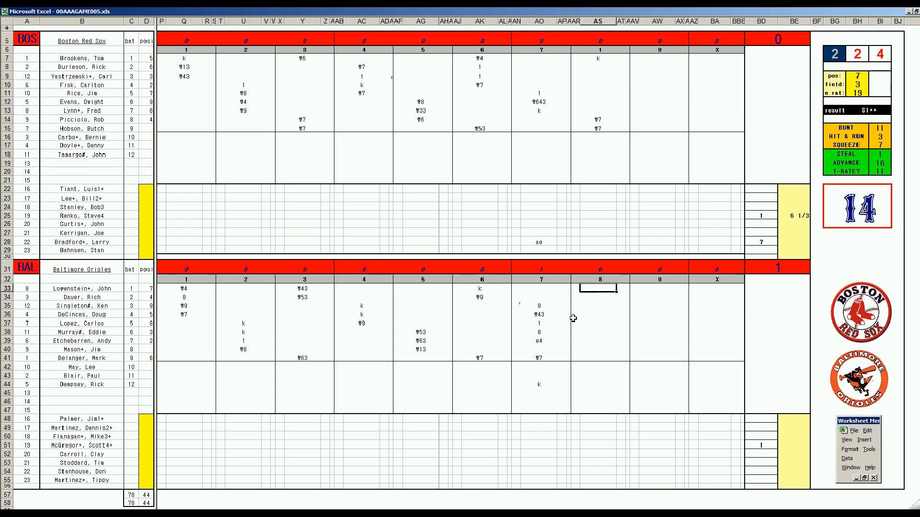
text(k)
key(Return)
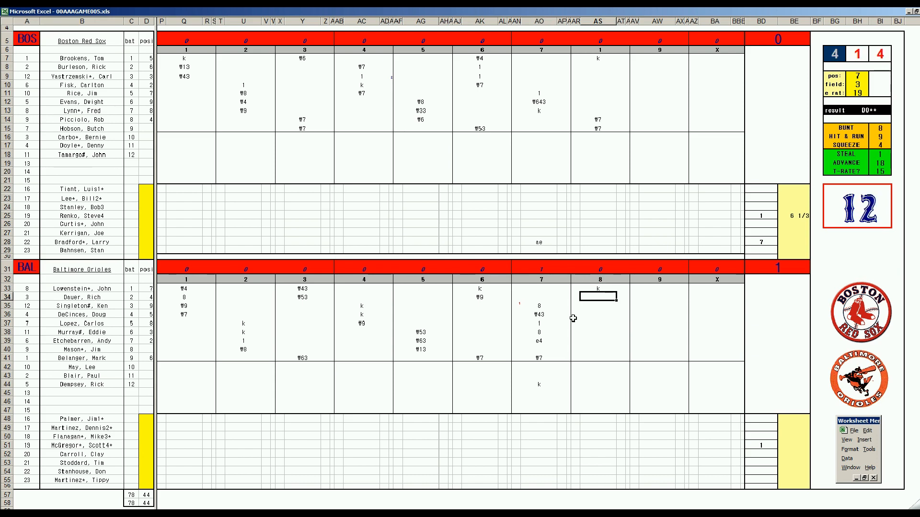
text(#9)
key(Return)
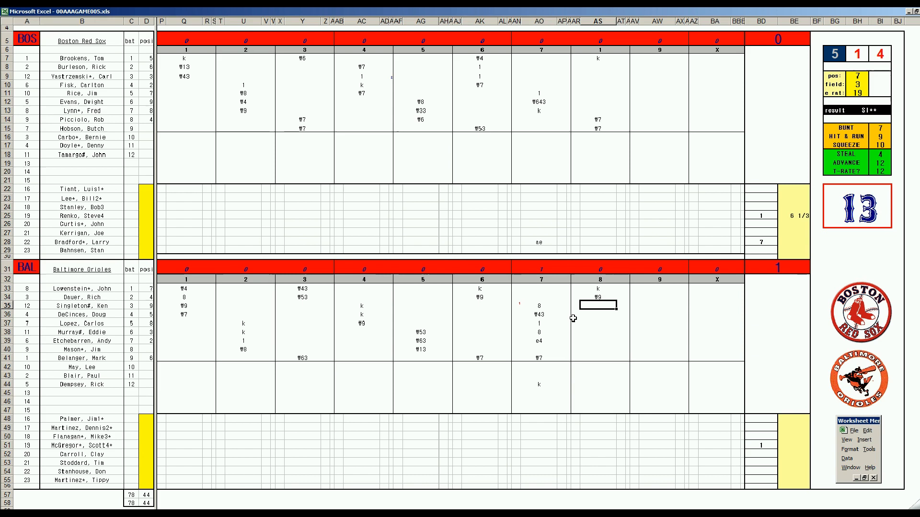
Set the fielding check to position 4 and record #43 for Baltimore's third hitter in the eighth inning.
key(ctrl+q)
text(4)
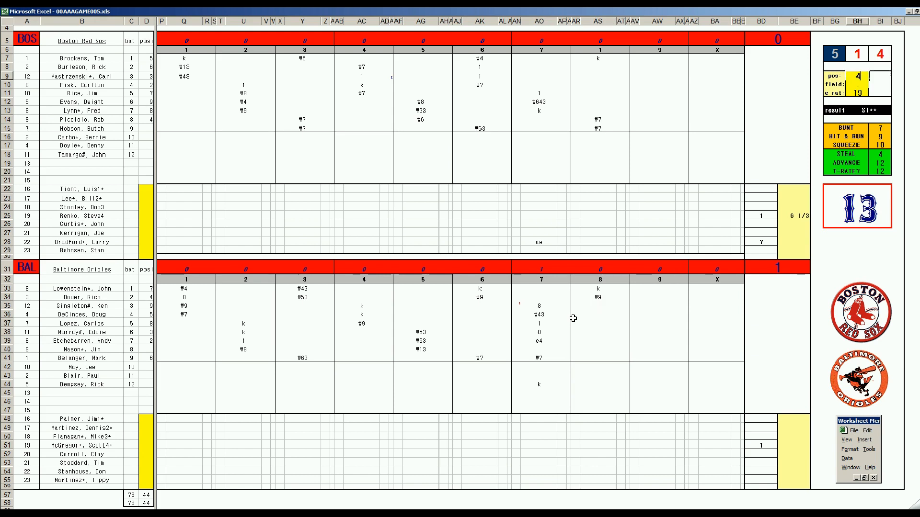
key(Return)
click(599, 305)
text(#43)
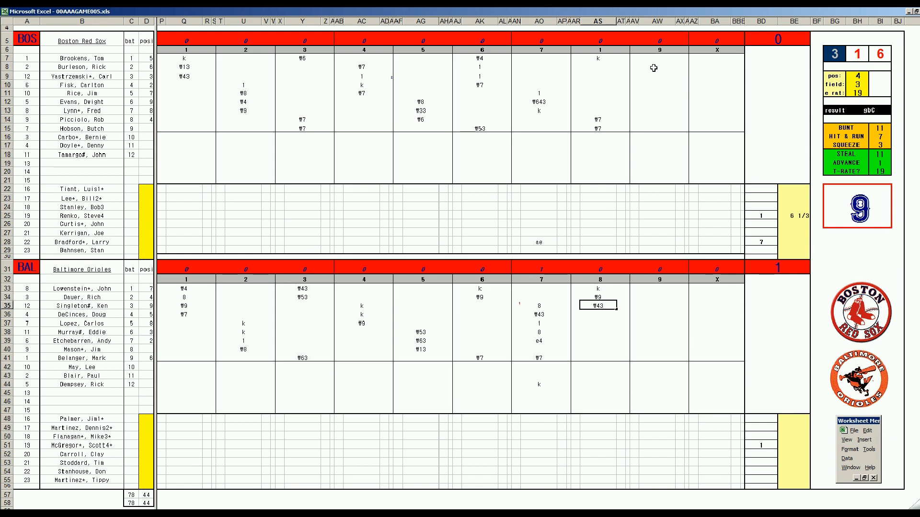
Set the fielding check to position 4 and record #43 for Boston's second hitter in the ninth inning.
click(656, 64)
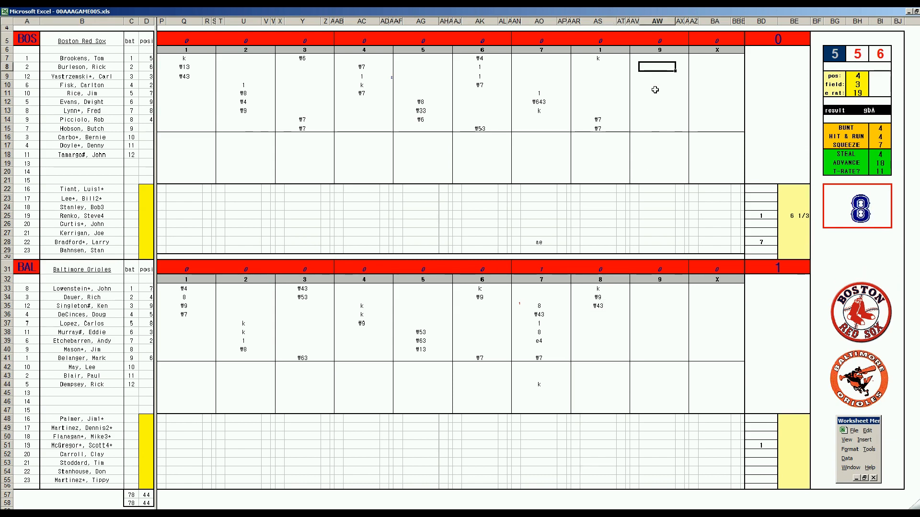
key(ctrl+f)
text(4)
key(Return)
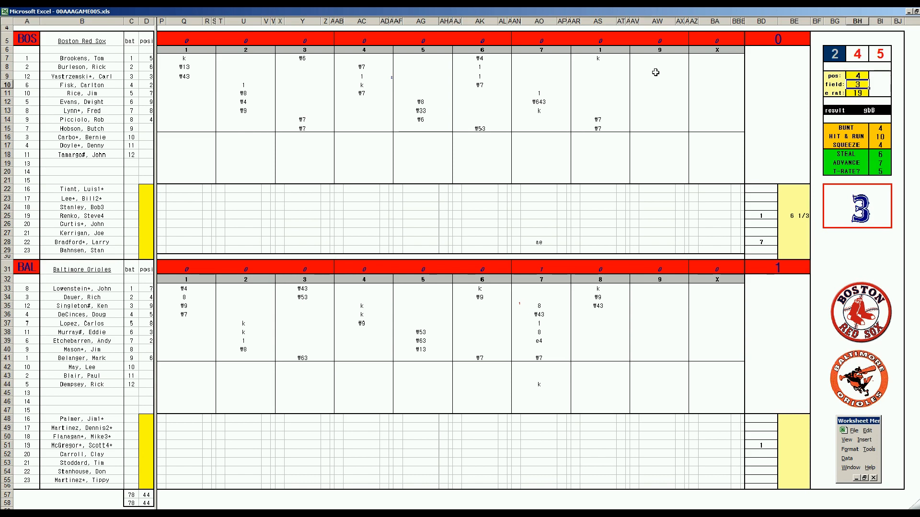
click(658, 66)
text(#43)
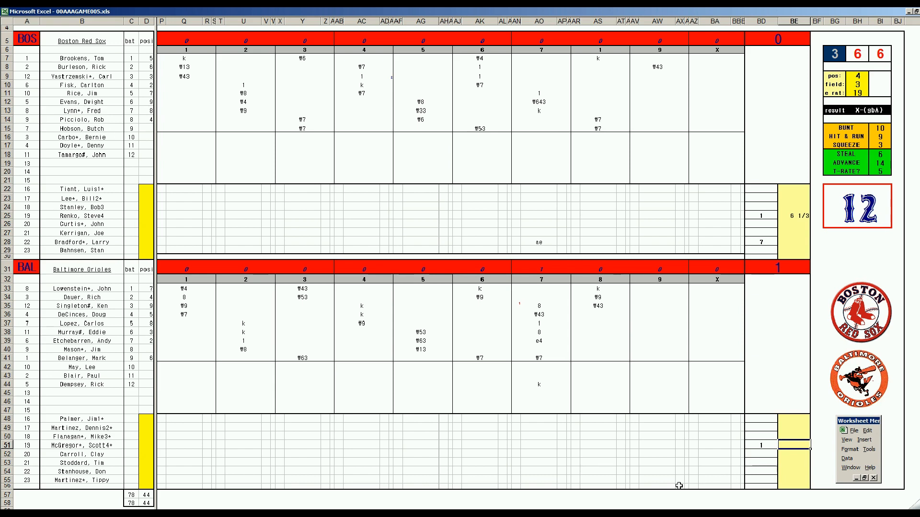
Give Baltimore's starting pitcher 8 1/3 innings and enter pitcher 21 as the reliever with entry inning 9 and a ninth-inning mark of cy.
text(8 1/3)
key(Return)
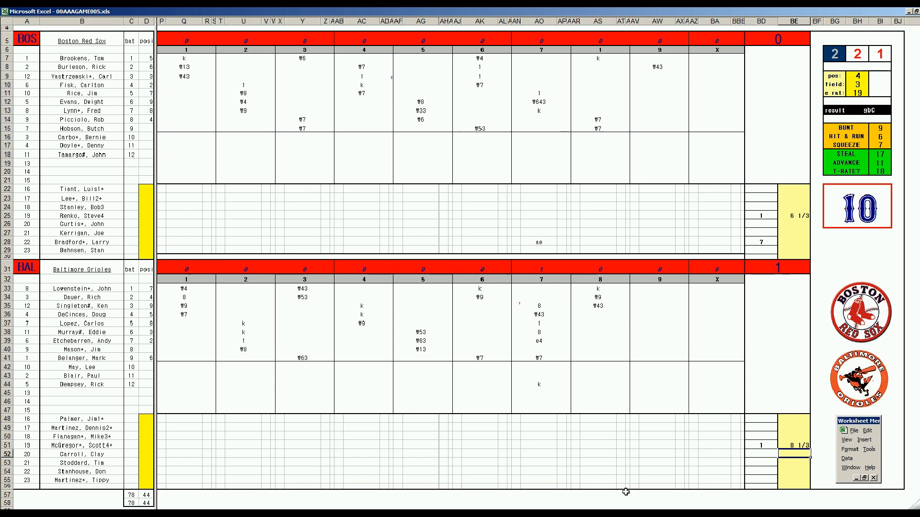
click(766, 464)
text(9)
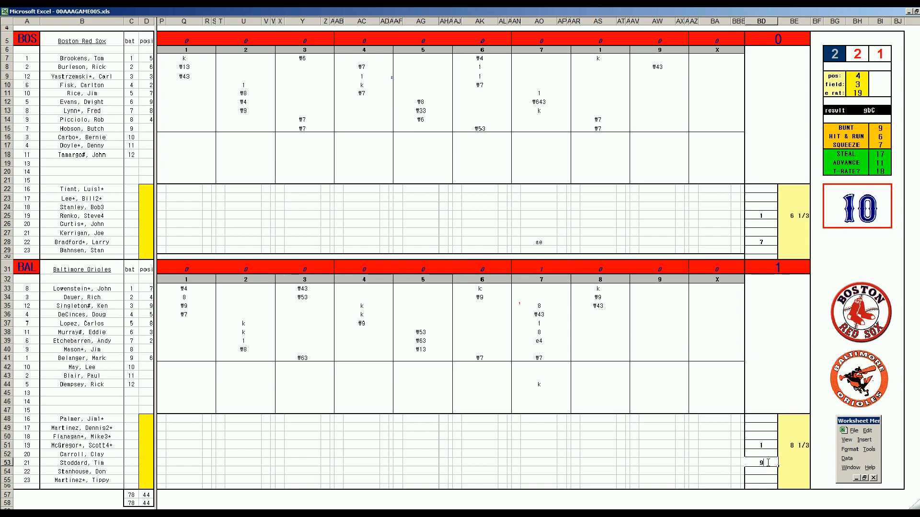
key(Left)
key(Left)
key(Left)
key(Left)
key(Left)
key(Left)
key(Left)
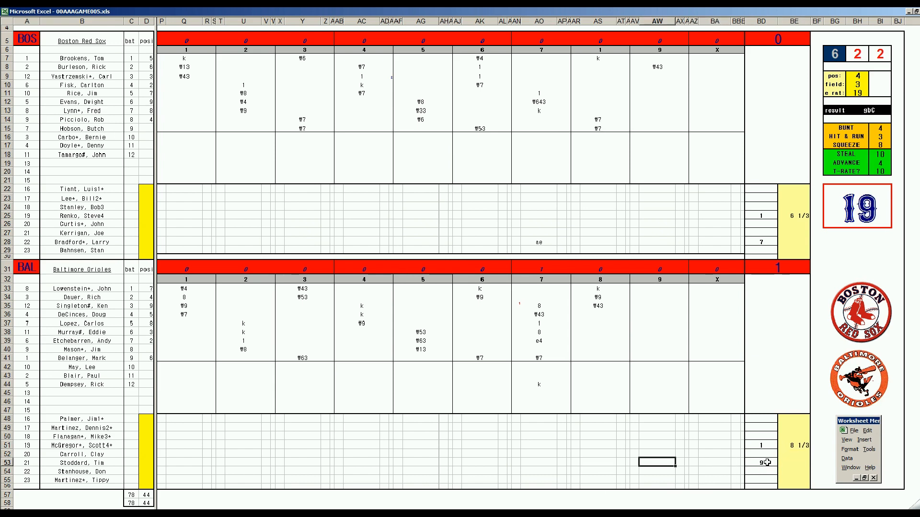
text(cy)
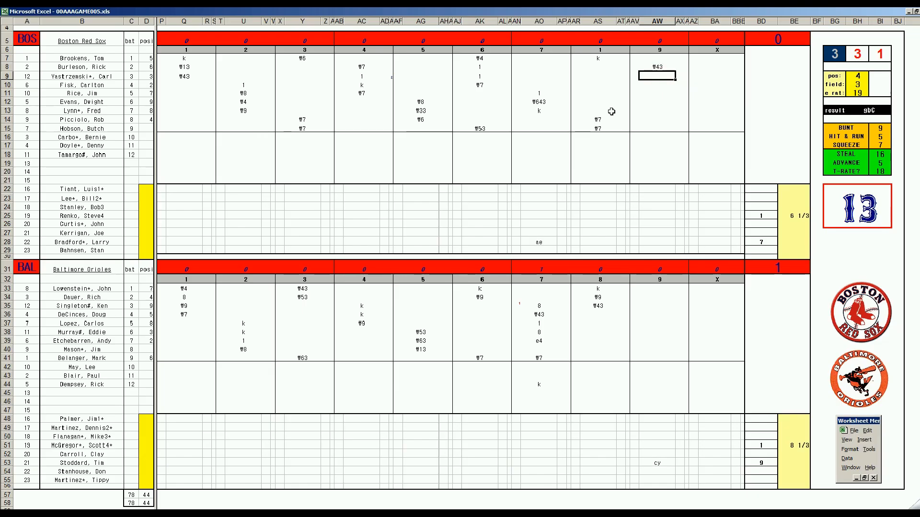
Record #33 in the ninth inning for Boston's third hitter and twelfth-listed batter, setting the fielding check to position 3 for the latter.
text(#33)
click(657, 152)
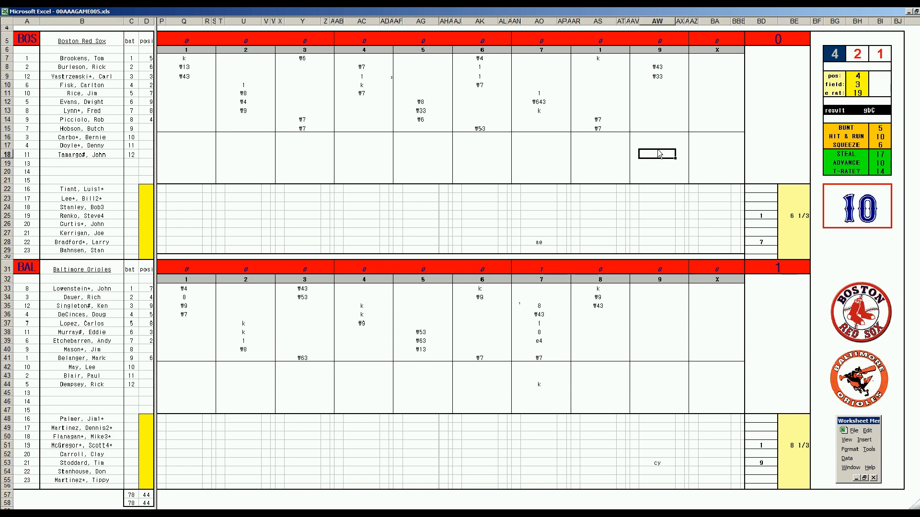
key(ctrl+q)
text(3)
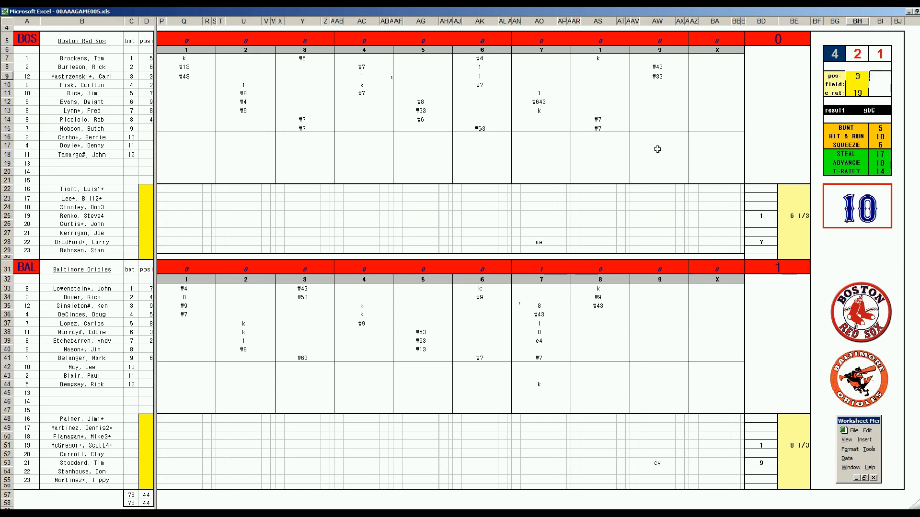
key(Return)
click(657, 147)
key(Down)
text(#33)
key(Return)
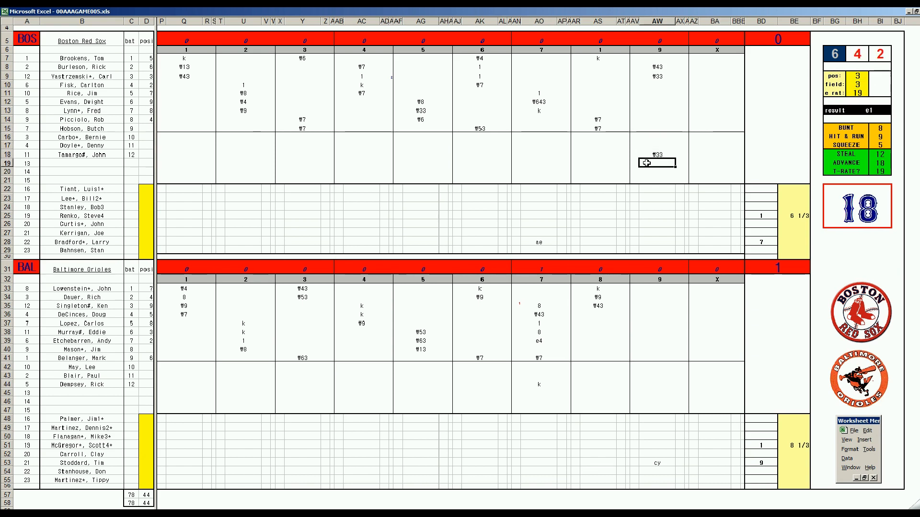
Enter 1 2/3 innings pitched for Boston's reliever and 0 2/3 for Baltimore's reliever.
click(781, 243)
text(1 2/3)
key(Return)
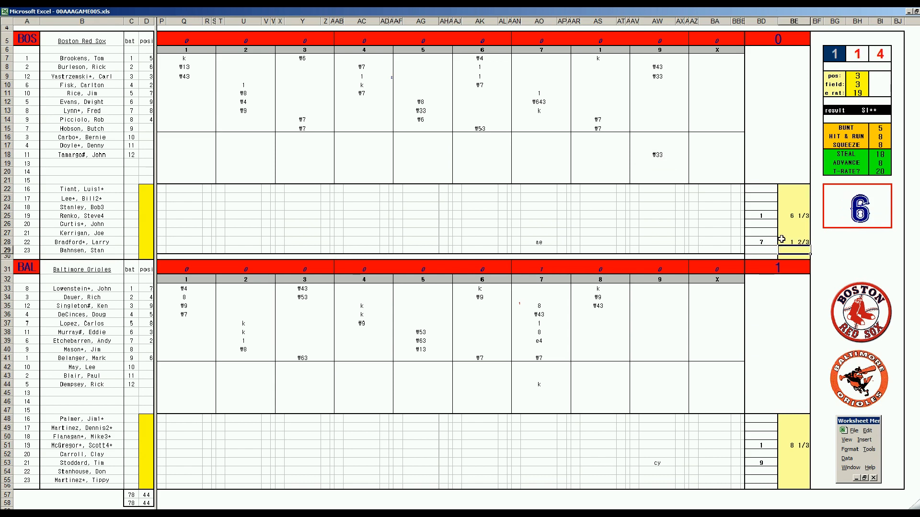
click(793, 462)
text(0 2/3)
key(Return)
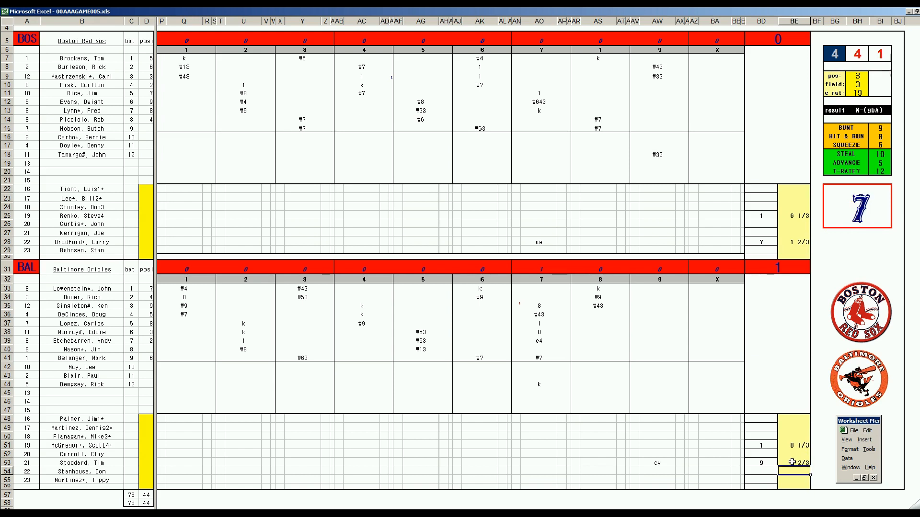
Generate the box-score workbook from the scoresheet and credit Baltimore's reliever with 1 save.
click(131, 445)
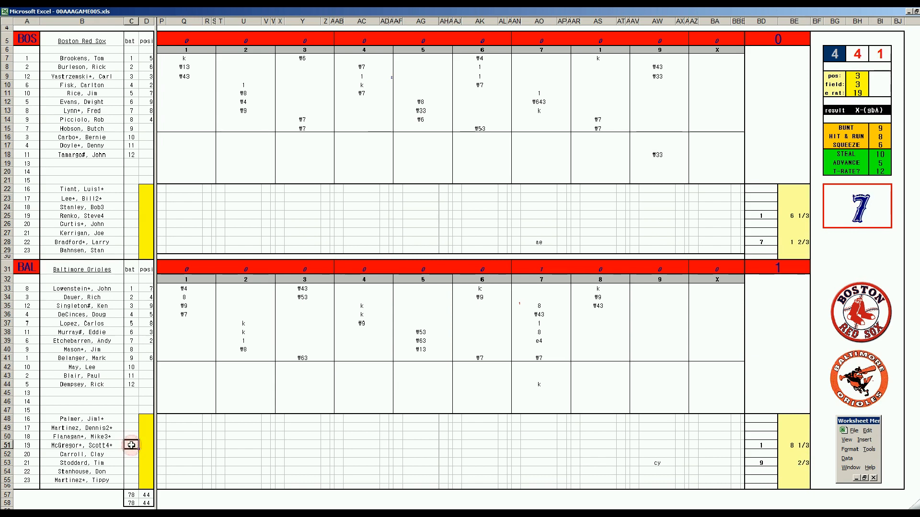
key(ctrl+e)
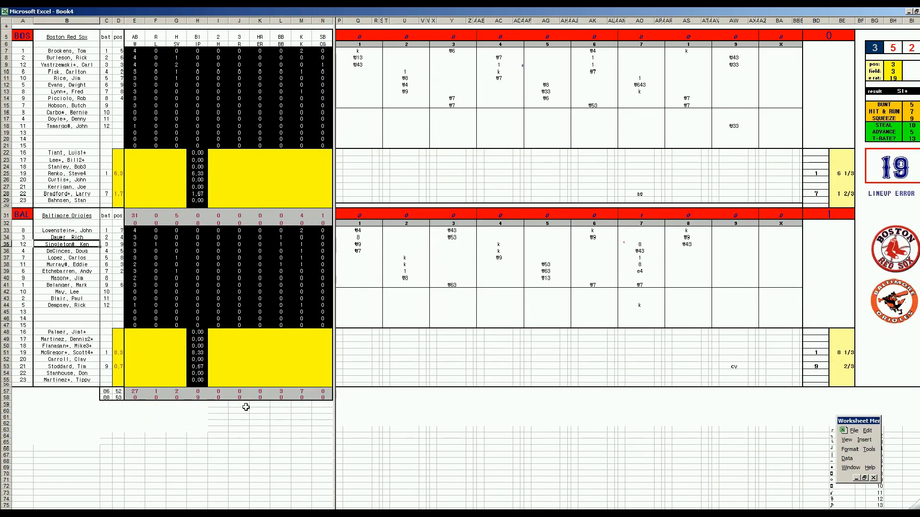
click(137, 364)
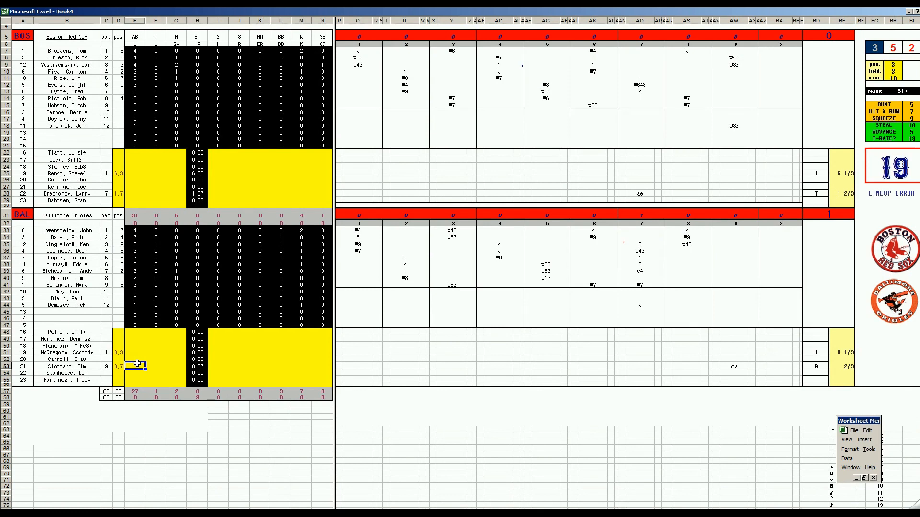
key(Right)
key(Right)
text(1)
Give Baltimore's starting pitcher 1 win, 5 hits allowed and 4 strikeouts in the box score.
key(Up)
key(Up)
key(Left)
key(Left)
text(1)
key(Right)
key(Right)
key(Right)
key(Right)
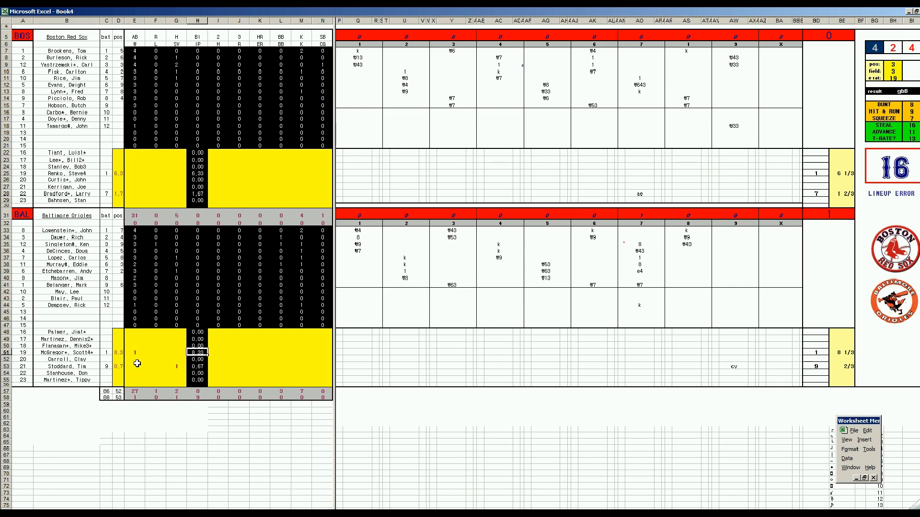
text(5)
key(Right)
key(Right)
key(Right)
key(Right)
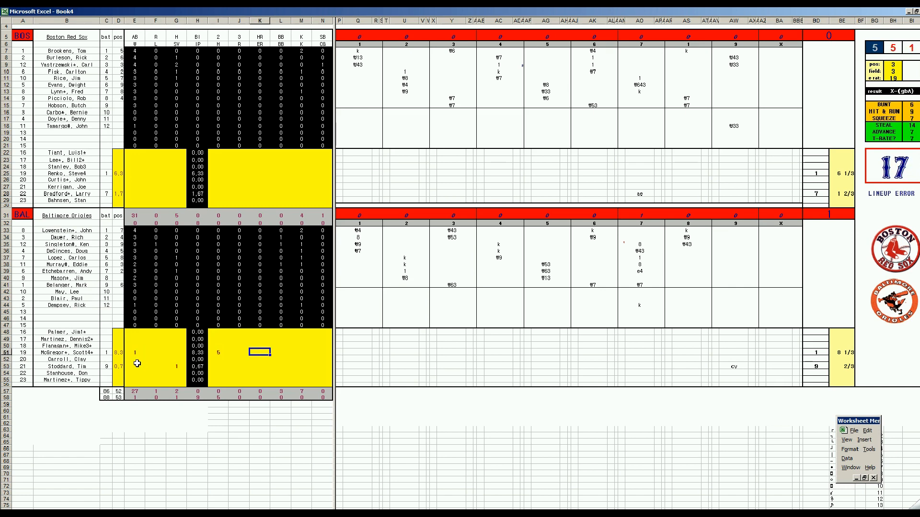
text(4)
Enter 2 strikeouts for Boston's relief pitcher in the box score.
key(Left)
key(Left)
key(Left)
key(Left)
key(Left)
key(Left)
key(Left)
key(Up)
key(Up)
key(Up)
key(Up)
key(Up)
key(Up)
key(Up)
key(Up)
key(Up)
key(Up)
key(Up)
key(Up)
key(Up)
key(Up)
key(Up)
key(Up)
key(Up)
key(Up)
key(Up)
key(Up)
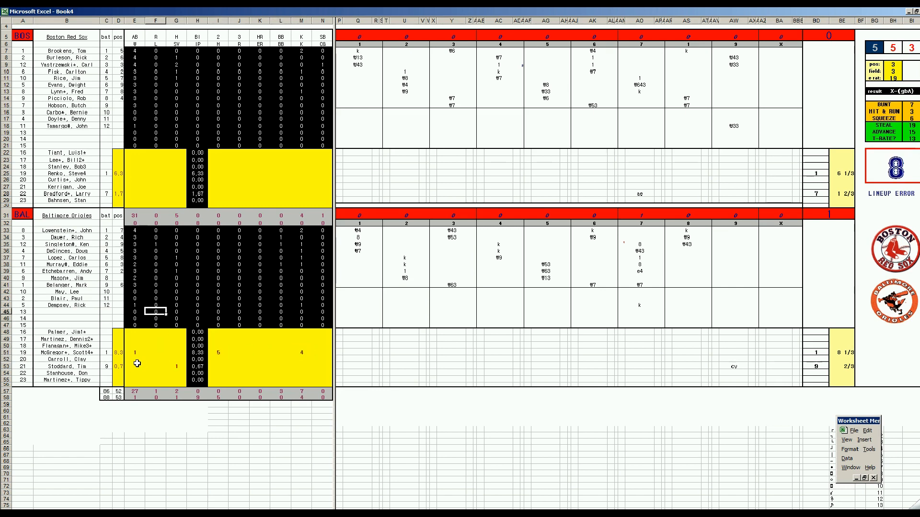
key(Up)
key(Up)
key(Up)
key(Down)
key(Down)
key(Right)
key(Right)
key(Right)
key(Down)
key(Up)
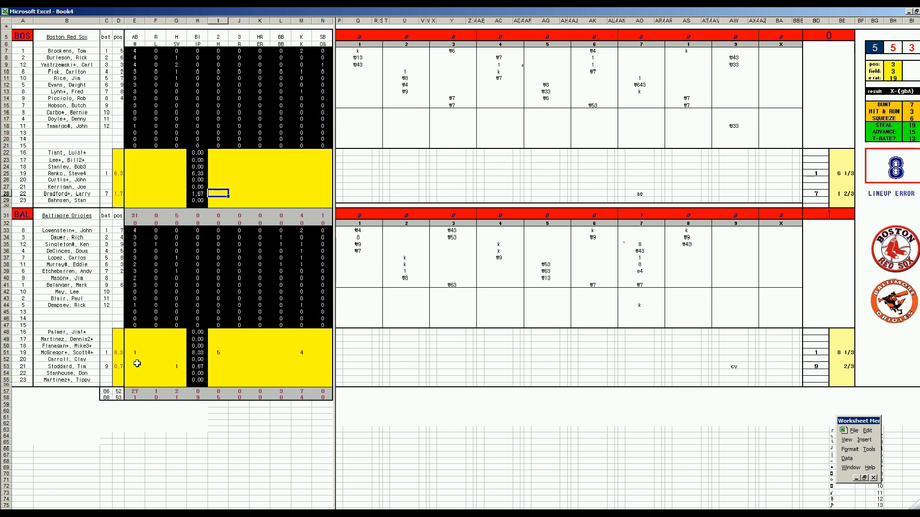
key(Right)
key(Right)
key(Right)
key(Right)
text(2)
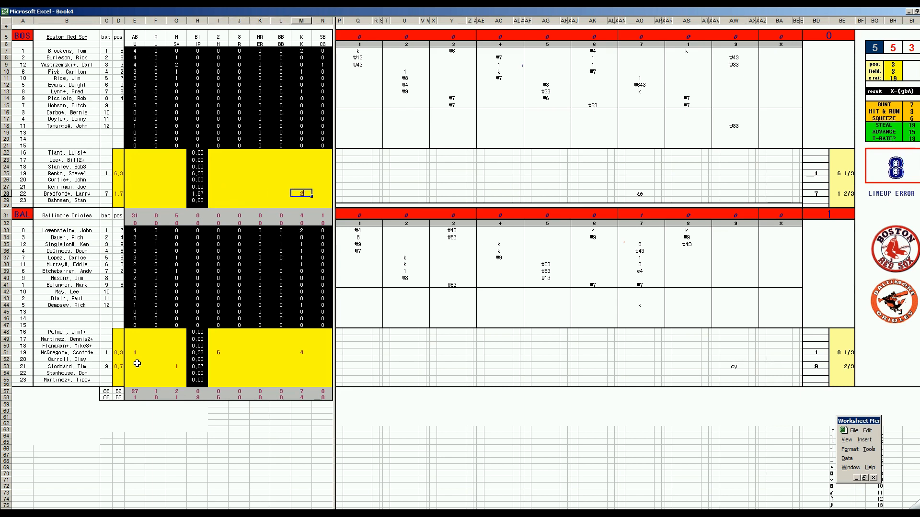
Give Boston's starting pitcher 1 loss, 2 hits, 1 run, 3 walks and 5 strikeouts in the box score.
key(Left)
key(Left)
key(Left)
key(Left)
key(Up)
key(Up)
key(Up)
key(Left)
key(Left)
key(Left)
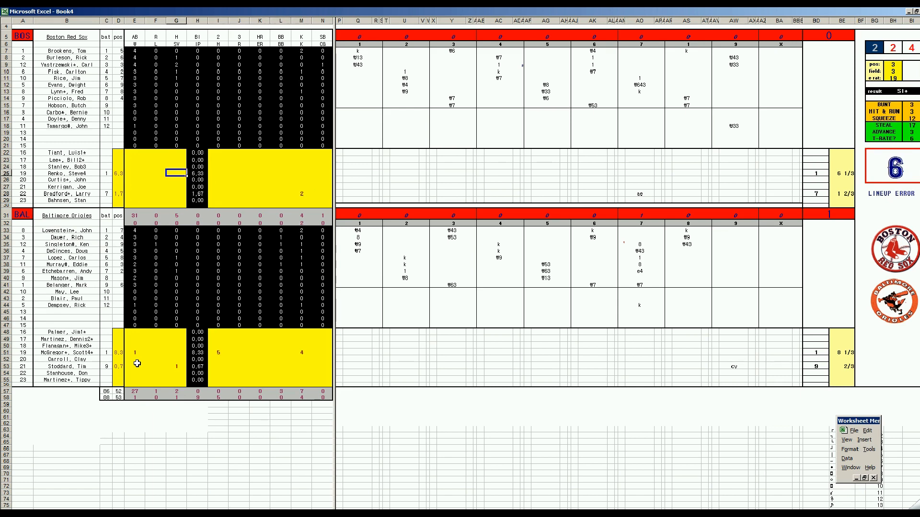
text(1)
key(Right)
key(Right)
key(Right)
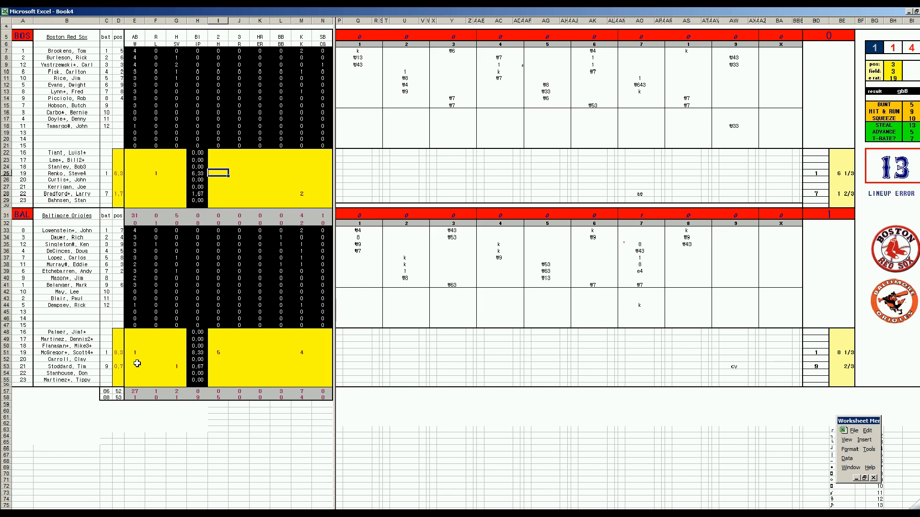
text(2)
key(Tab)
text(1)
key(Tab)
key(Tab)
text(3)
key(Tab)
text(5)
key(Return)
key(Down)
key(Down)
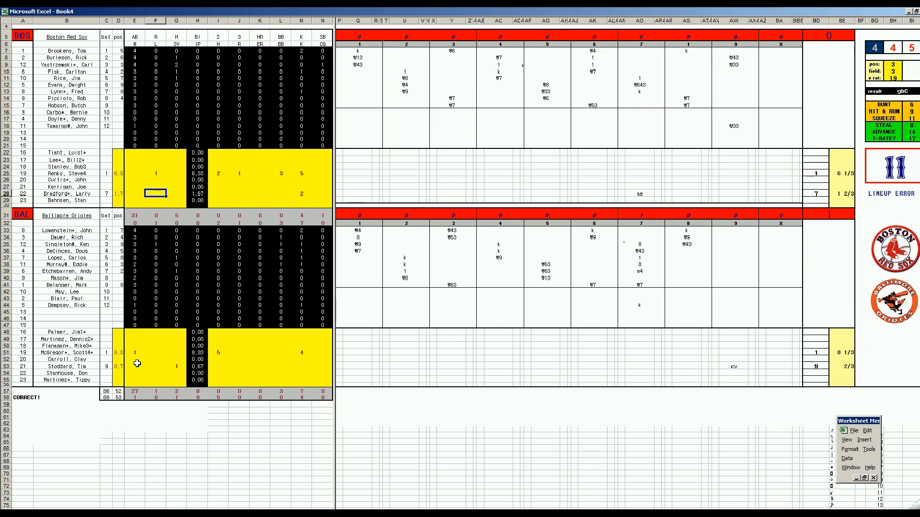
key(ctrl+s)
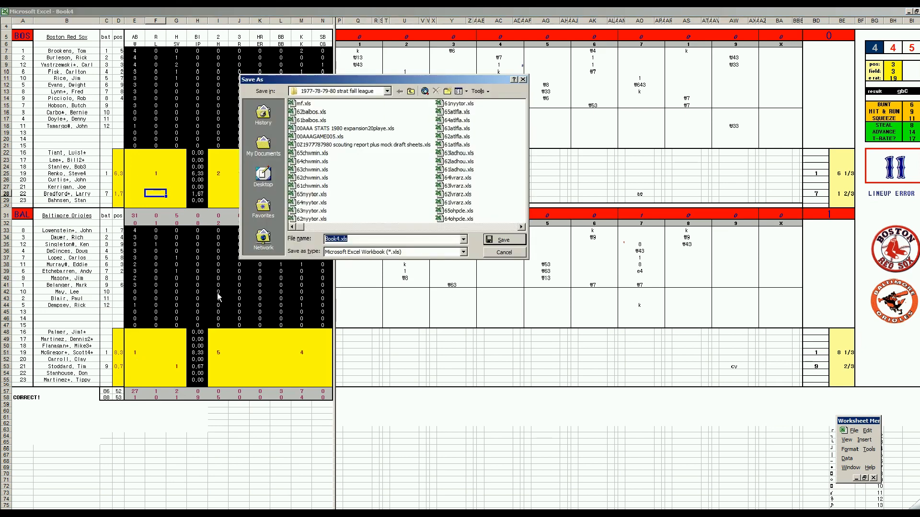
click(311, 111)
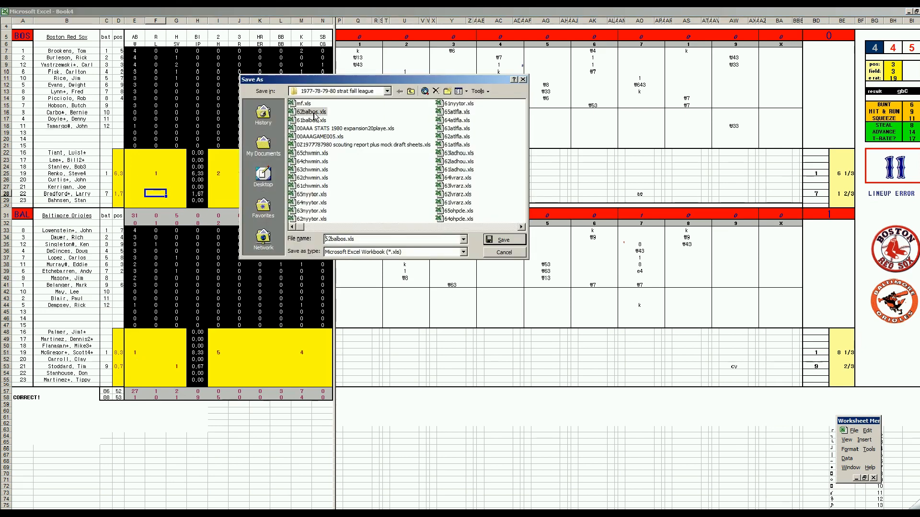
click(328, 238)
text(3)
key(Delete)
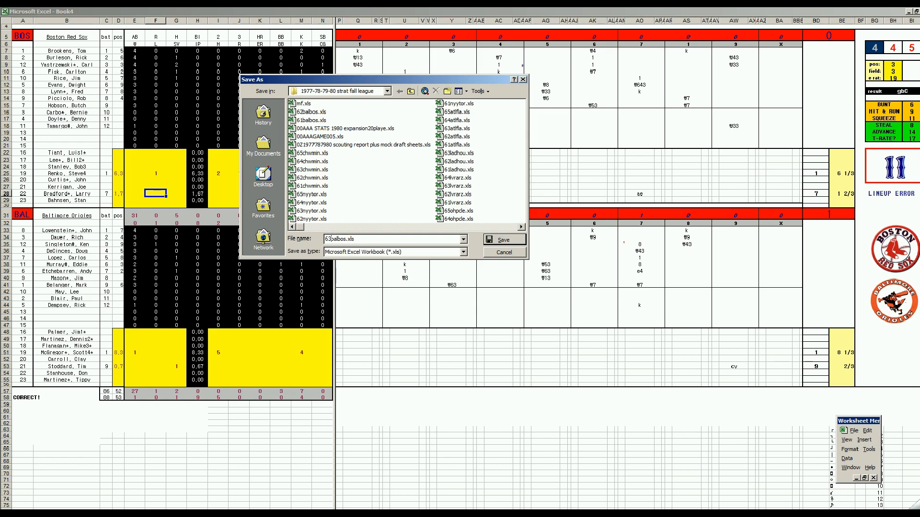
key(Return)
Save another copy of the workbook as mf.xls, overwriting the existing file.
key(F12)
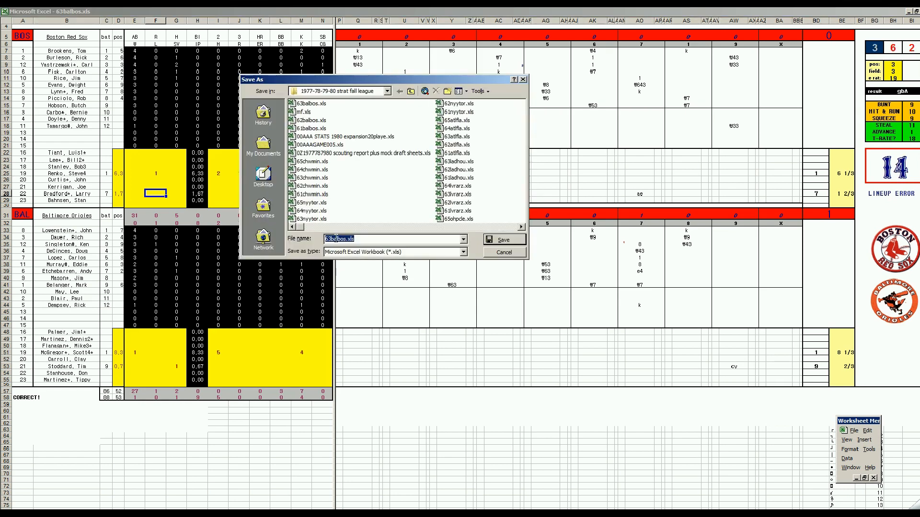
text(mf)
key(Return)
key(y)
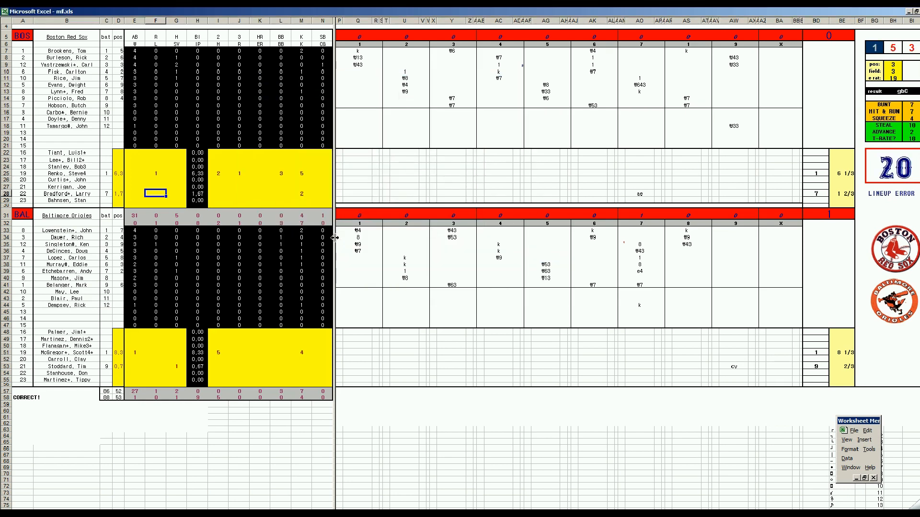
Copy Boston's box score from mf.xls, close that workbook without saving, and paste it into the Red Sox work area of 00AAA STATS 1980 expansion20playe.xls.
key(ctrl+shift+8)
key(ctrl+c)
key(ctrl+w)
key(n)
key(ctrl+v)
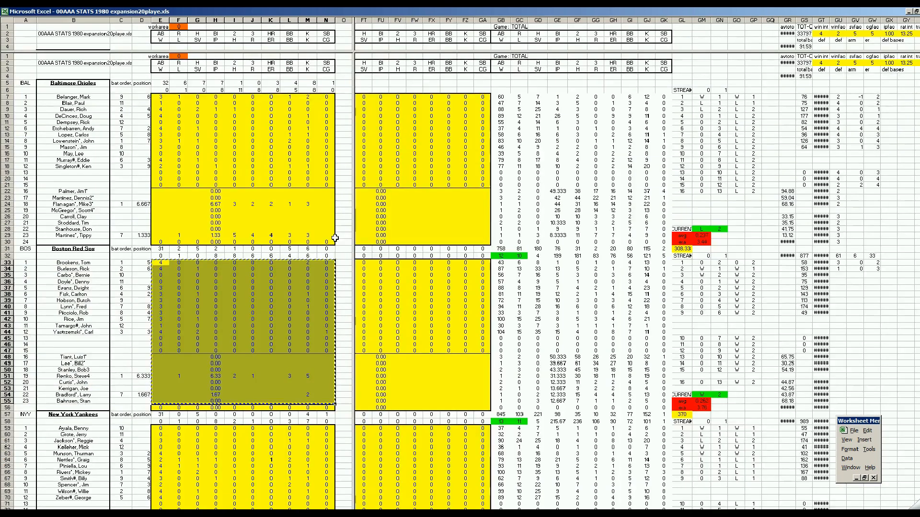
Paste the copied Boston work-area statistics into the Red Sox rows of the Game 3 columns.
drag(718, 513, 461, 487)
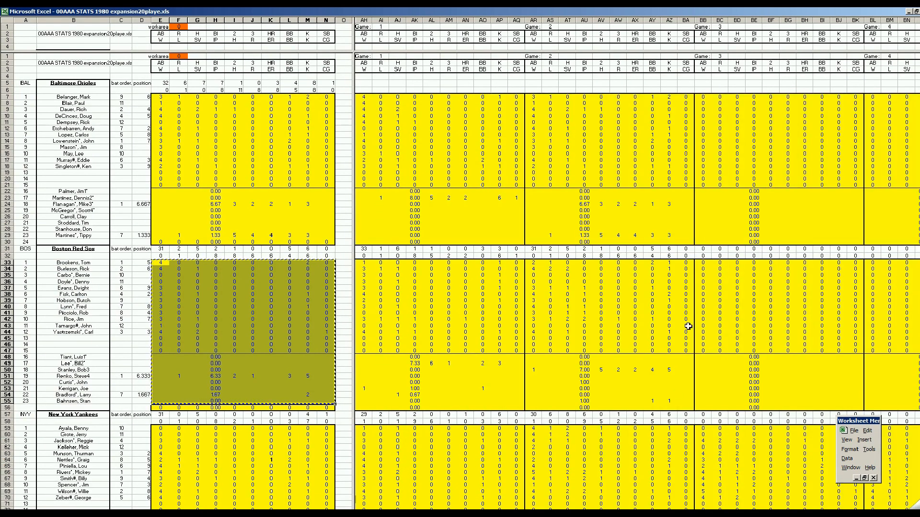
right_click(703, 264)
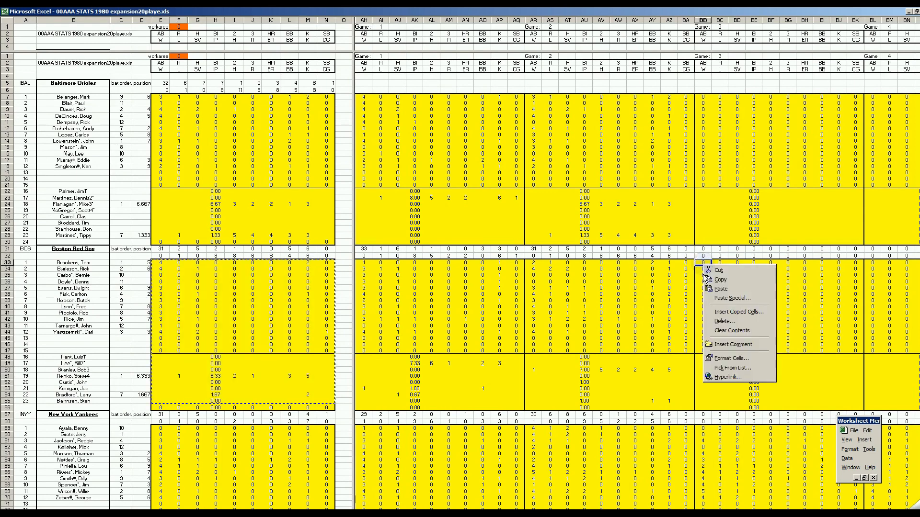
click(720, 289)
click(306, 344)
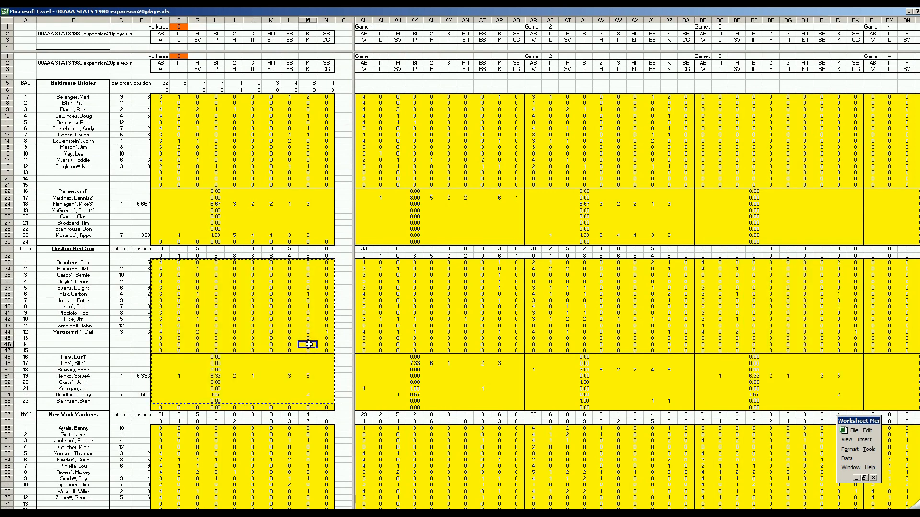
Copy the Orioles' box score from their work area into the Baltimore rows of the Game 3 columns.
key(ctrl+a)
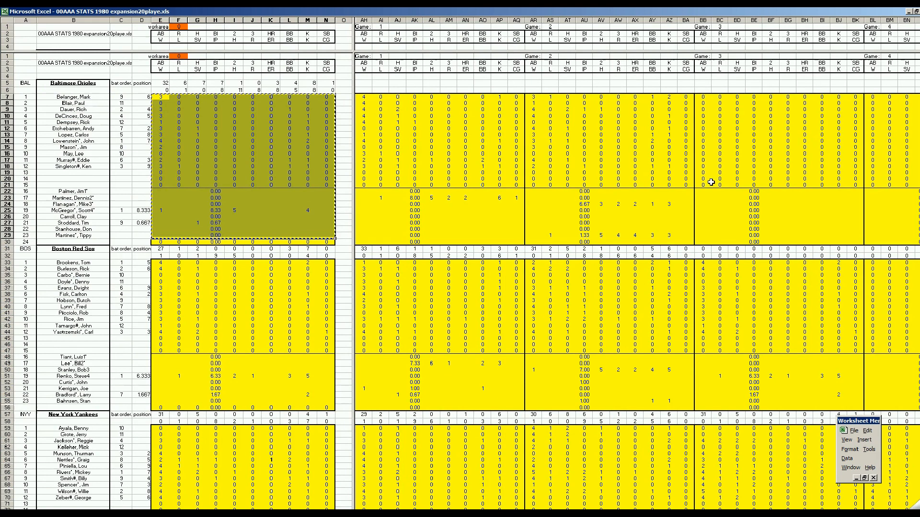
right_click(705, 98)
click(721, 124)
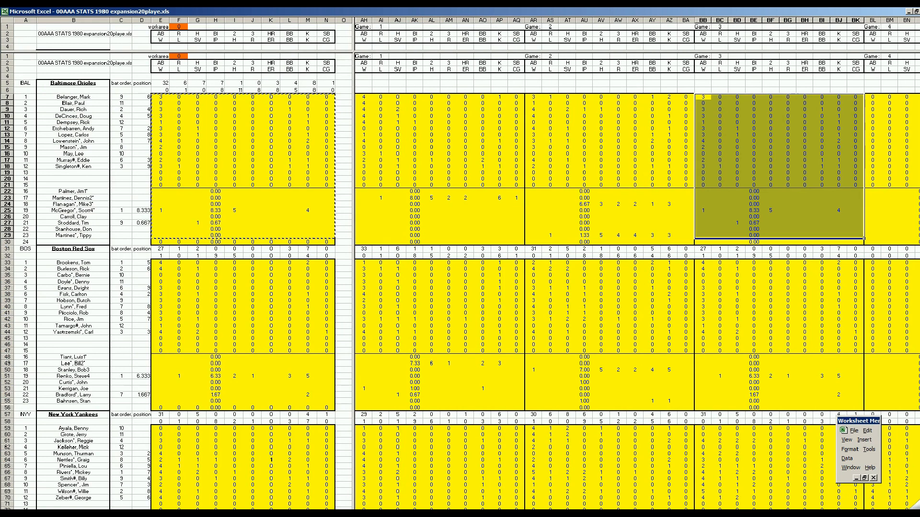
Try a scratch calculation in an empty Game 15 cell in the Orioles' pitching rows, and clear it.
drag(431, 514, 570, 514)
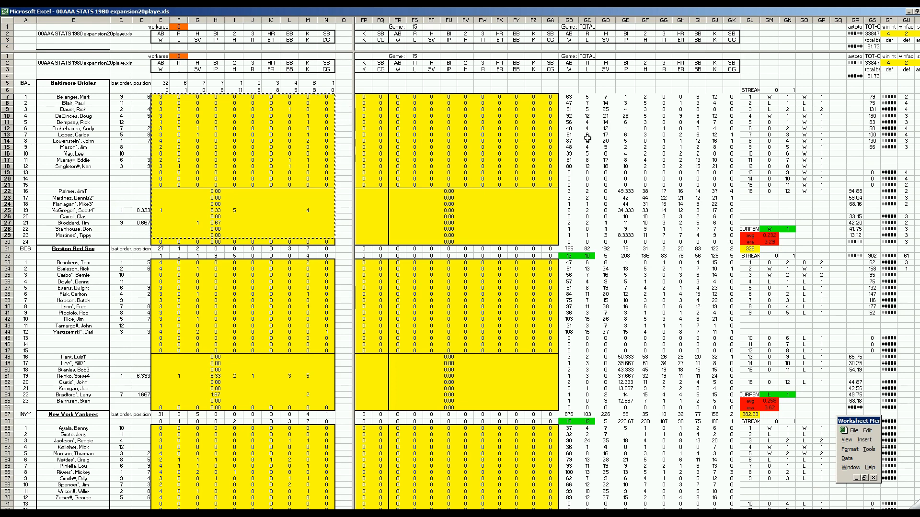
click(516, 210)
text(0.228)
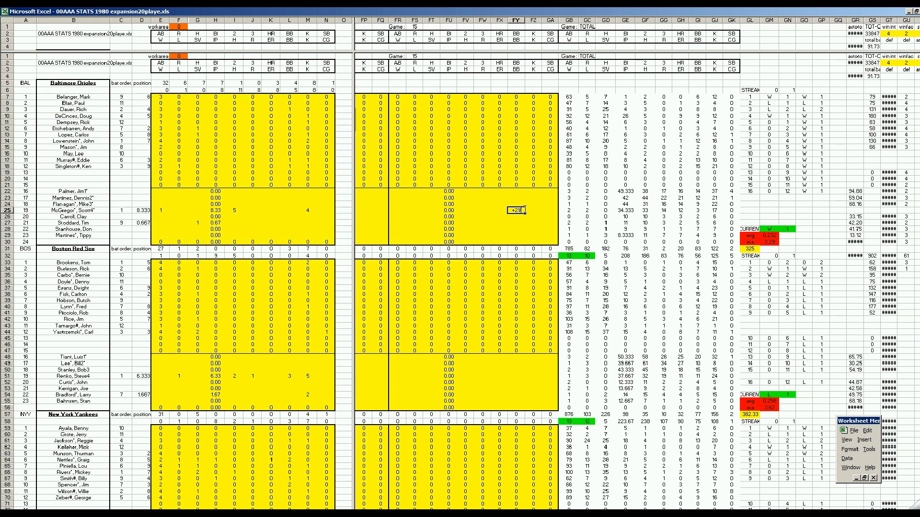
key(Return)
key(Up)
key(Delete)
click(533, 369)
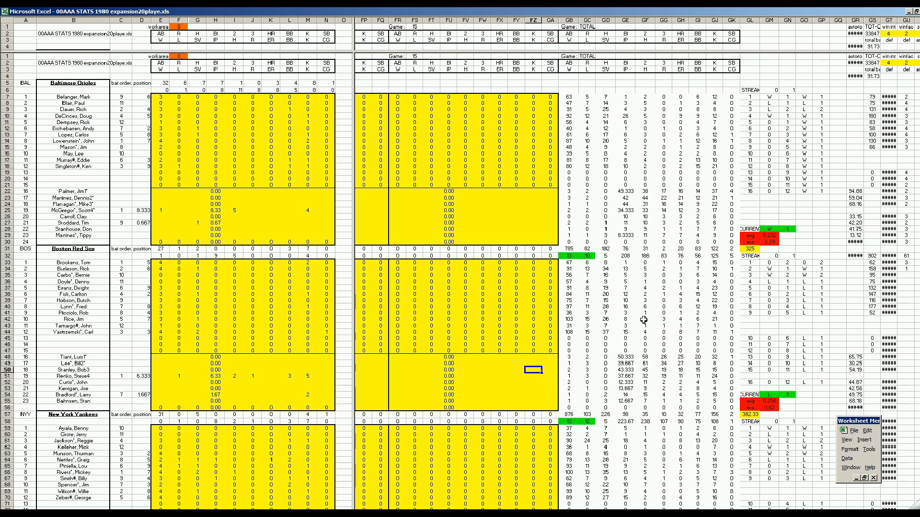
Check the AL East standings, examining the four teams' winning percentages.
click(53, 513)
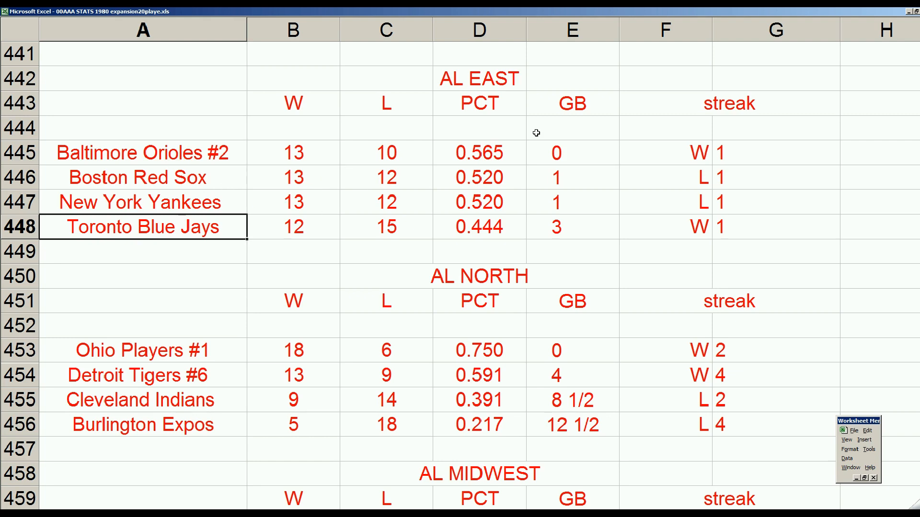
drag(480, 154, 483, 225)
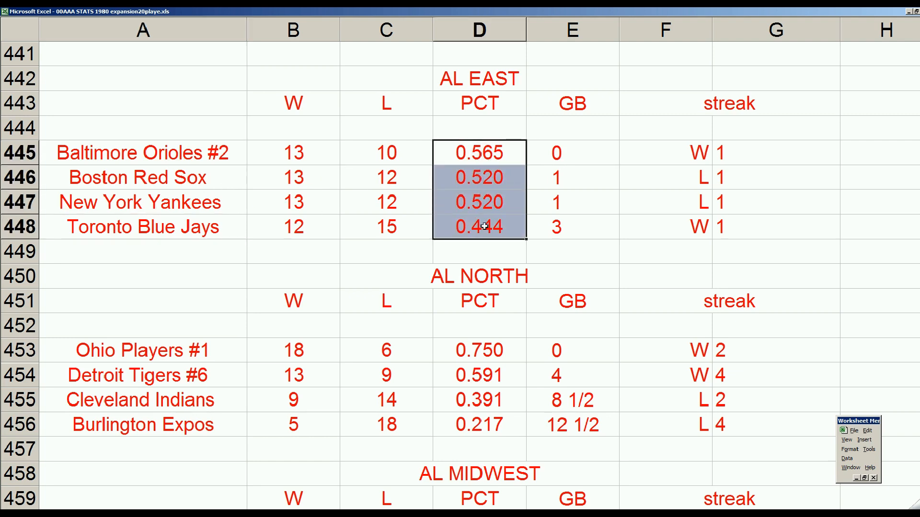
click(511, 131)
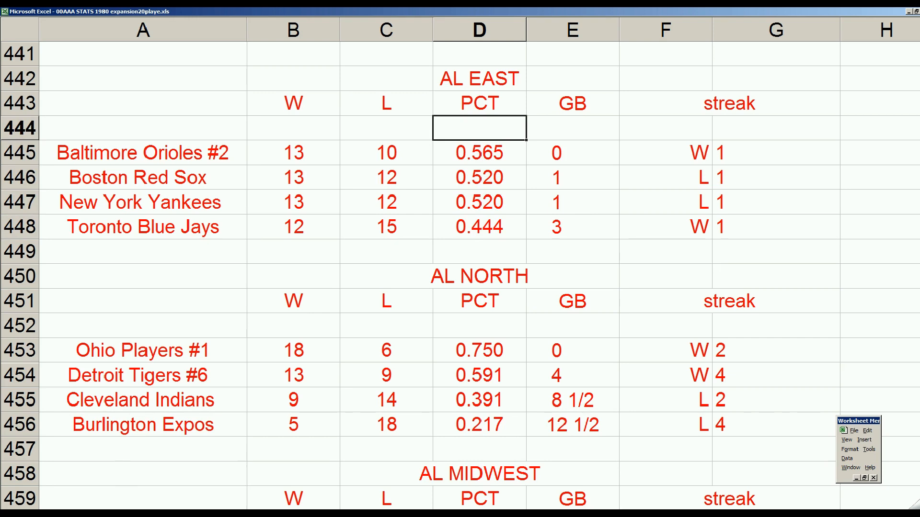
Return to the statistics sheet and examine the AL East teams' season totals, batting averages and ERAs.
key(ctrl+Page_Up)
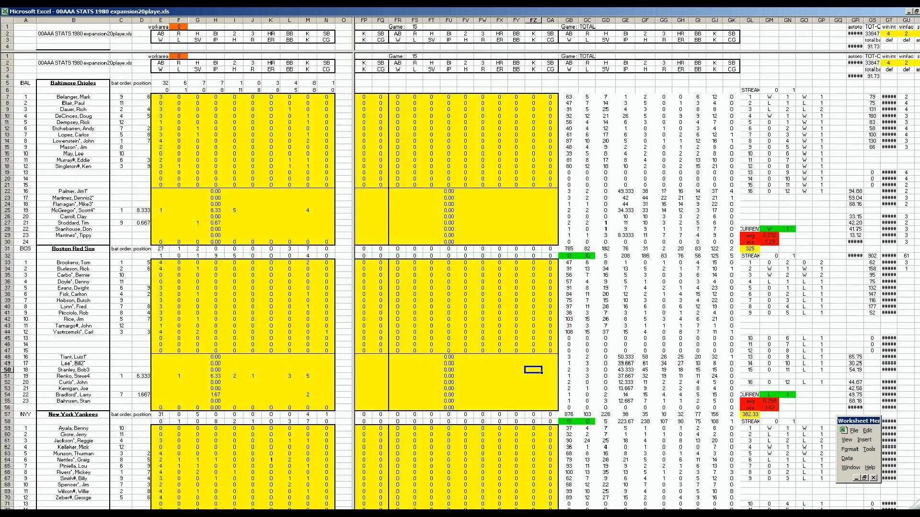
click(464, 376)
scroll(472, 378, down, 2)
scroll(472, 377, down, 6)
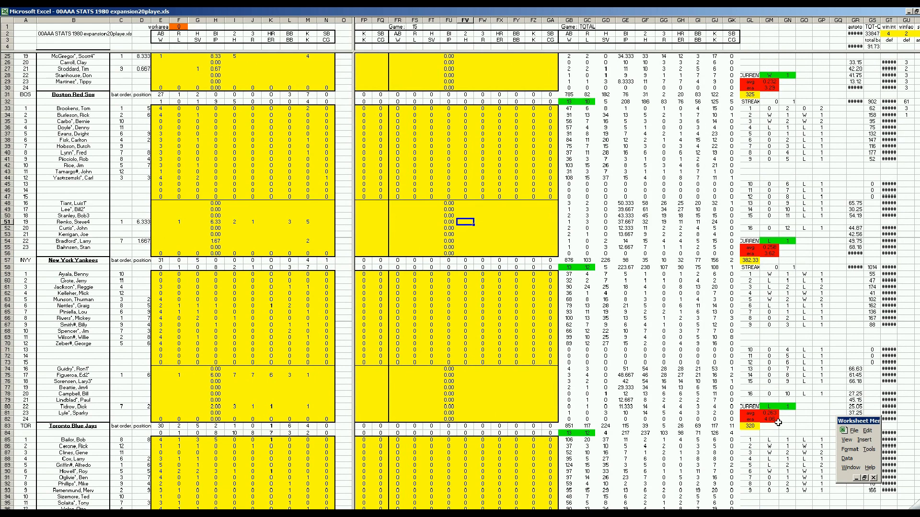
click(517, 406)
scroll(521, 408, down, 4)
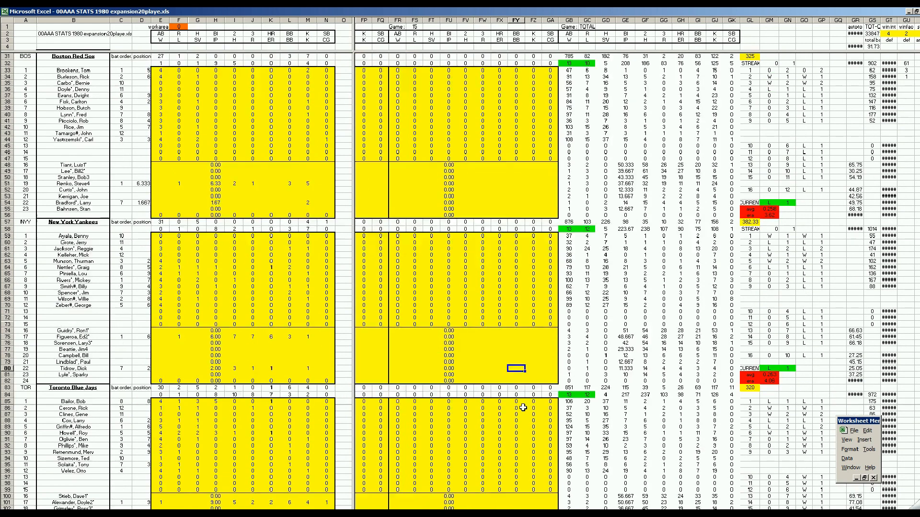
scroll(523, 407, down, 3)
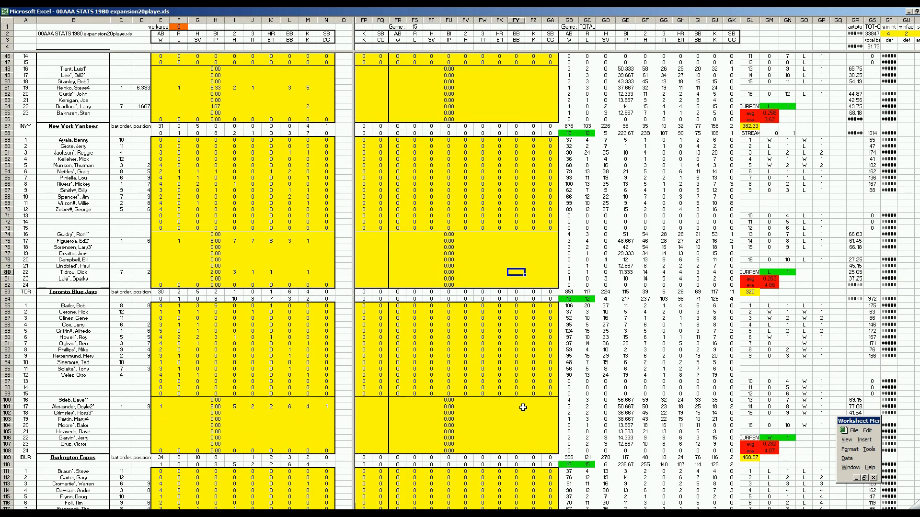
click(773, 445)
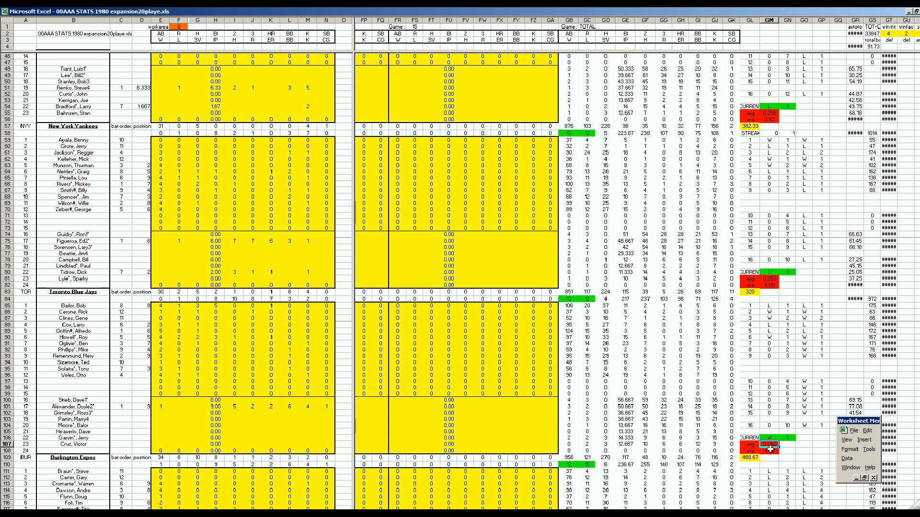
click(534, 426)
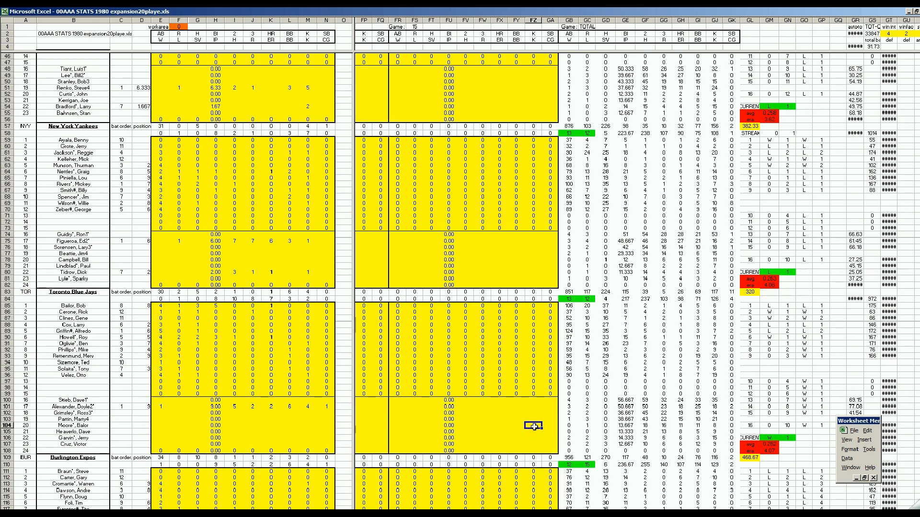
Examine the league-wide totals and averages at the end of the team statistics.
key(Page_Down)
key(Page_Down)
key(Page_Down)
key(Page_Down)
key(Page_Down)
key(Page_Down)
key(Page_Down)
key(Page_Down)
key(Page_Down)
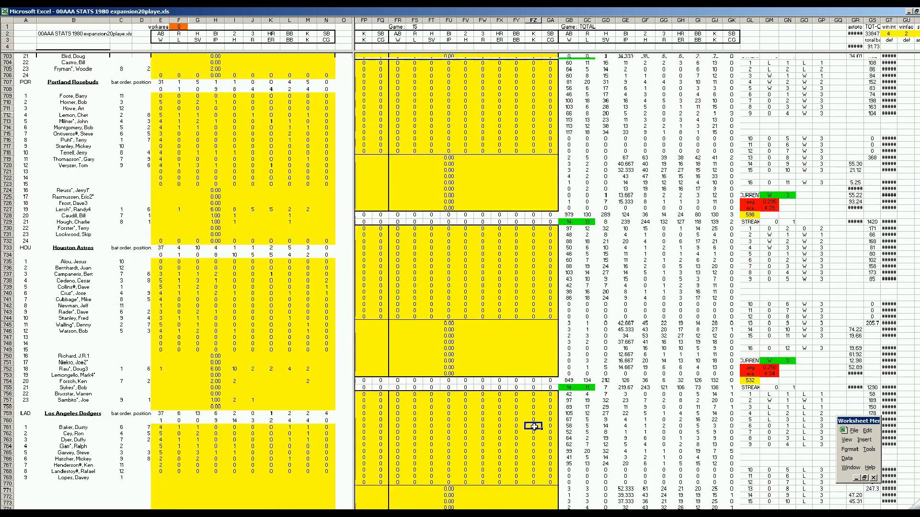
key(Page_Down)
key(Page_Down)
key(Page_Up)
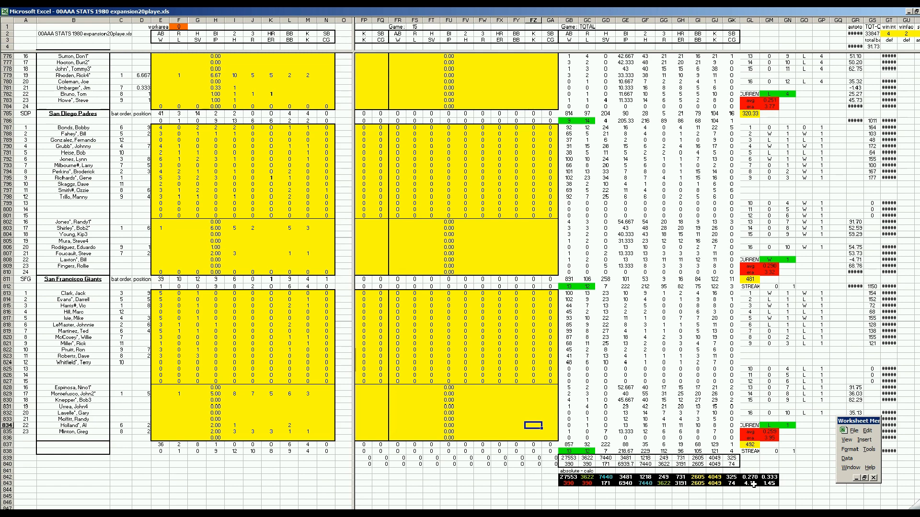
Review the Red Sox–Orioles game scoresheets in 63balbos.xls, 64balbos.xls and 65balbos.xls.
click(854, 431)
click(865, 402)
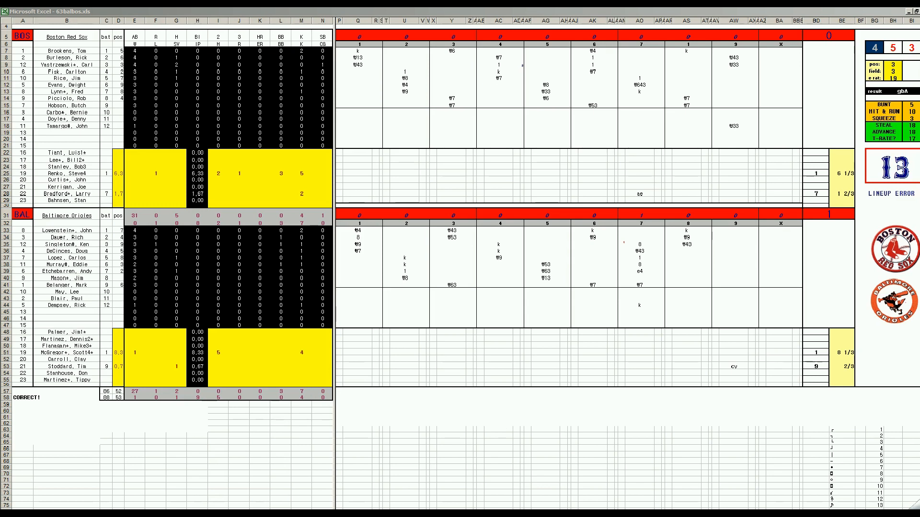
click(263, 486)
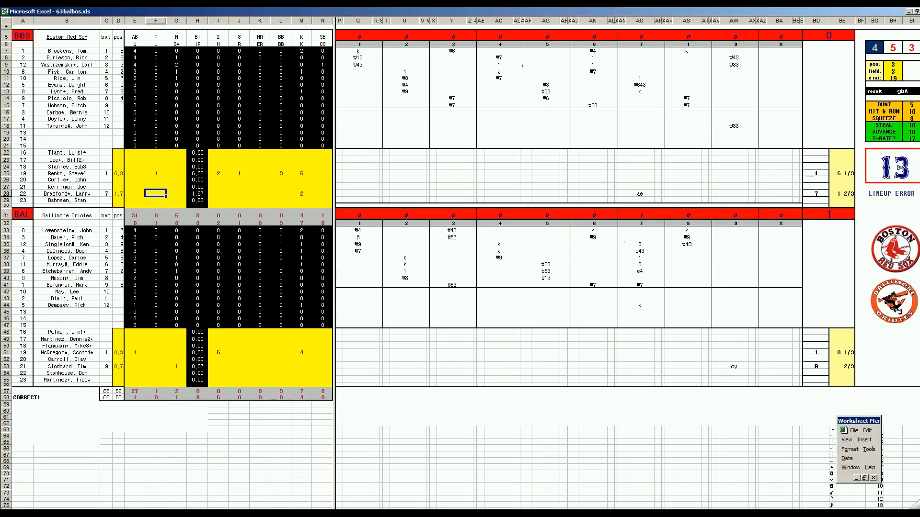
key(ctrl+Tab)
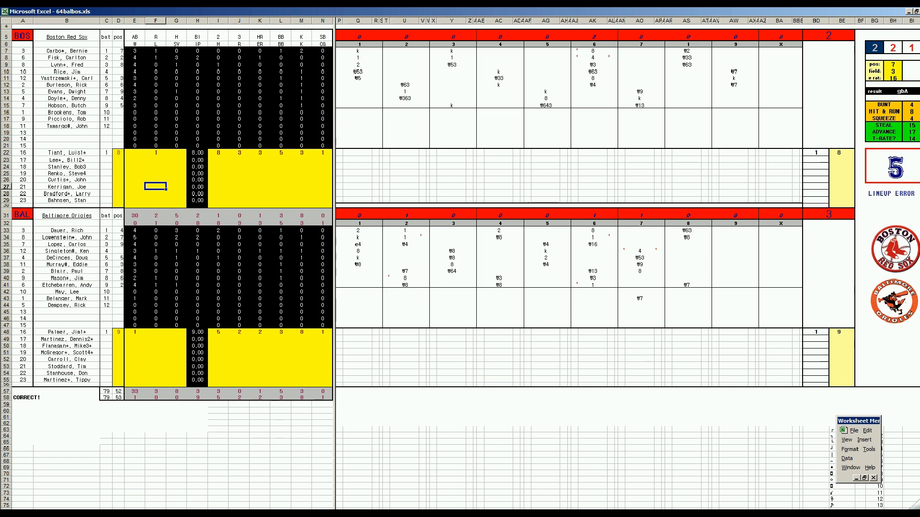
click(192, 514)
click(192, 506)
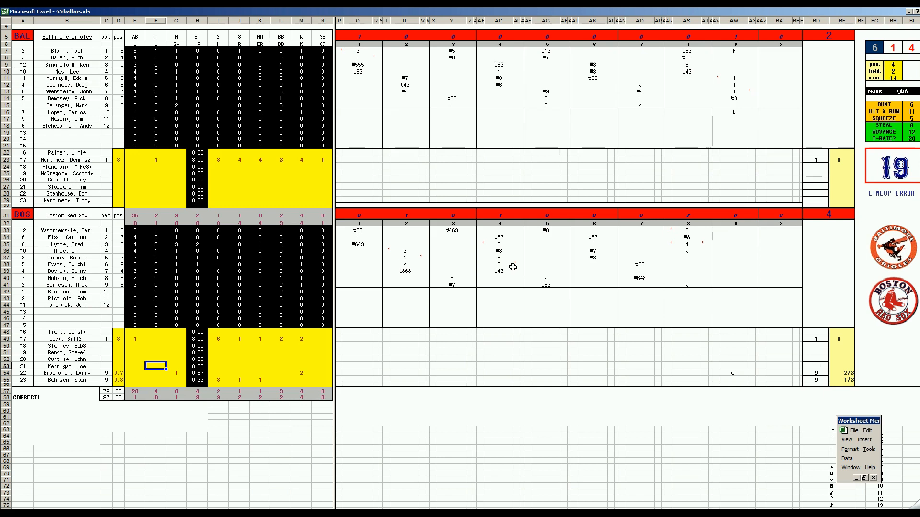
click(689, 245)
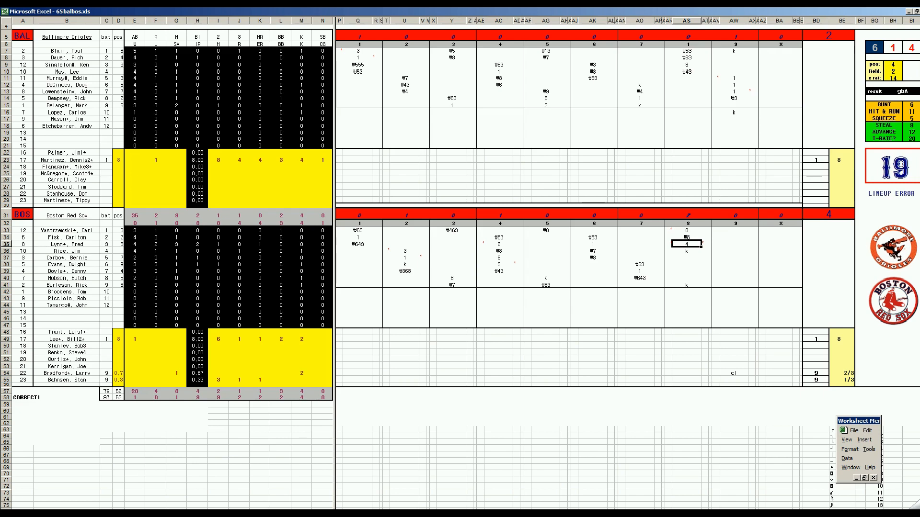
Return to the stats workbook's standings and compare the AL East teams' records, percentages and games back.
click(288, 513)
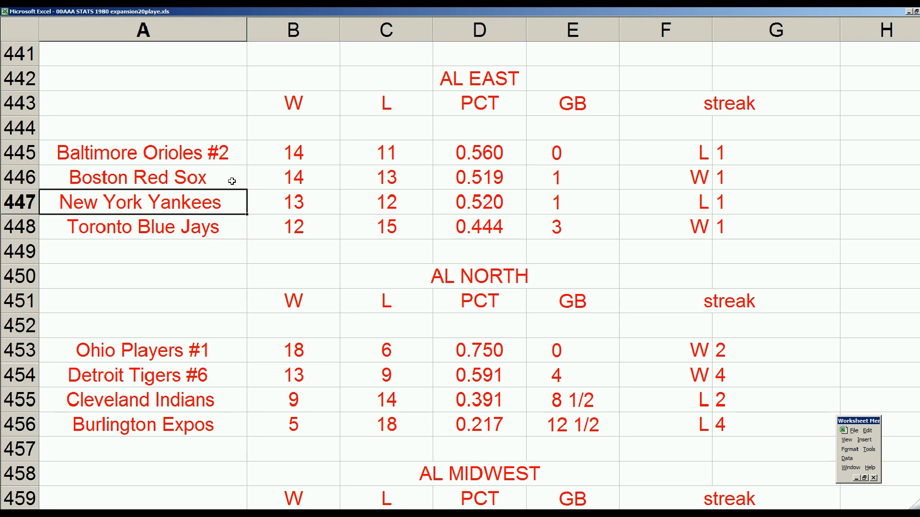
click(201, 153)
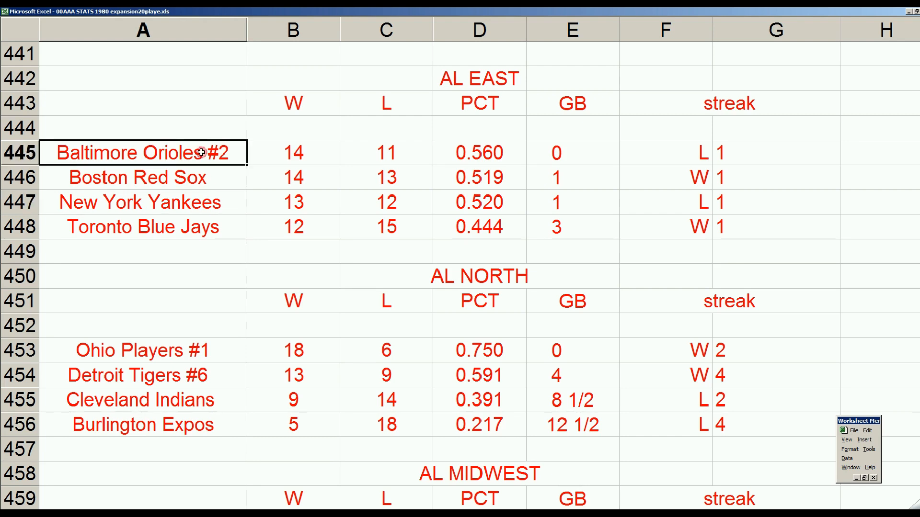
click(205, 227)
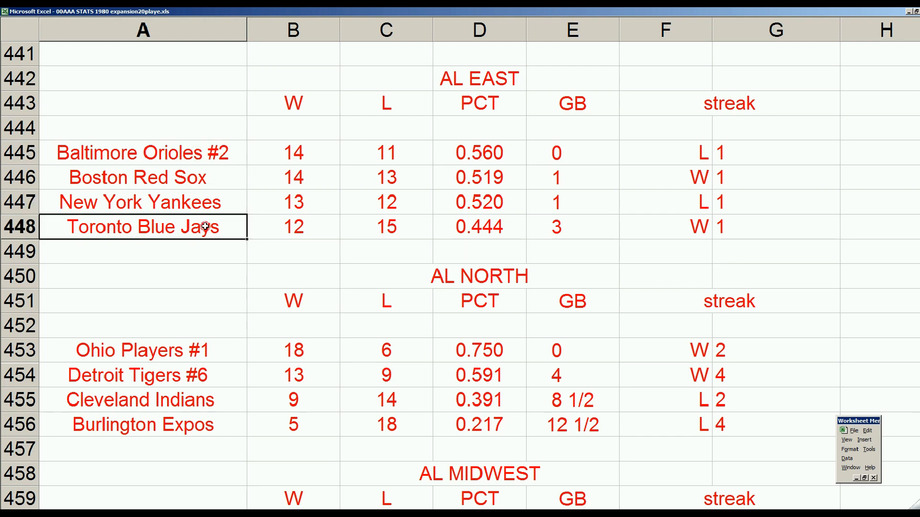
click(211, 180)
click(214, 200)
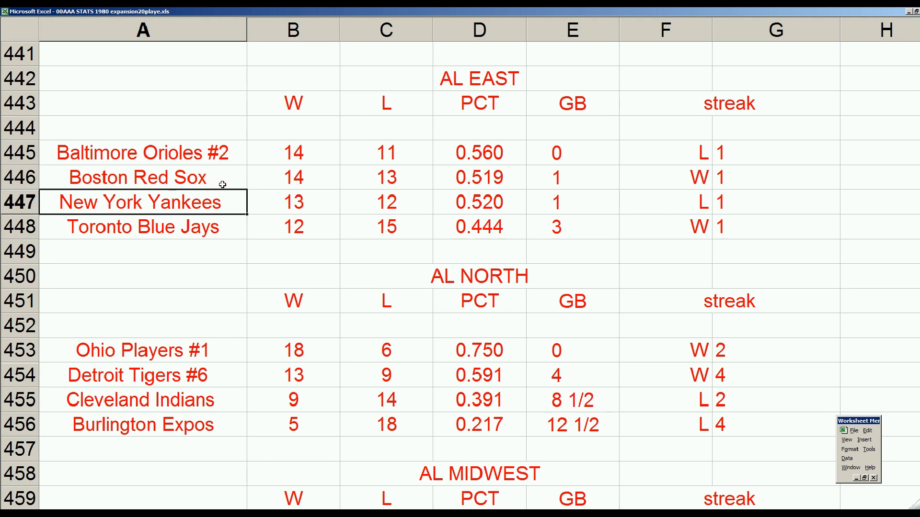
drag(212, 160, 546, 202)
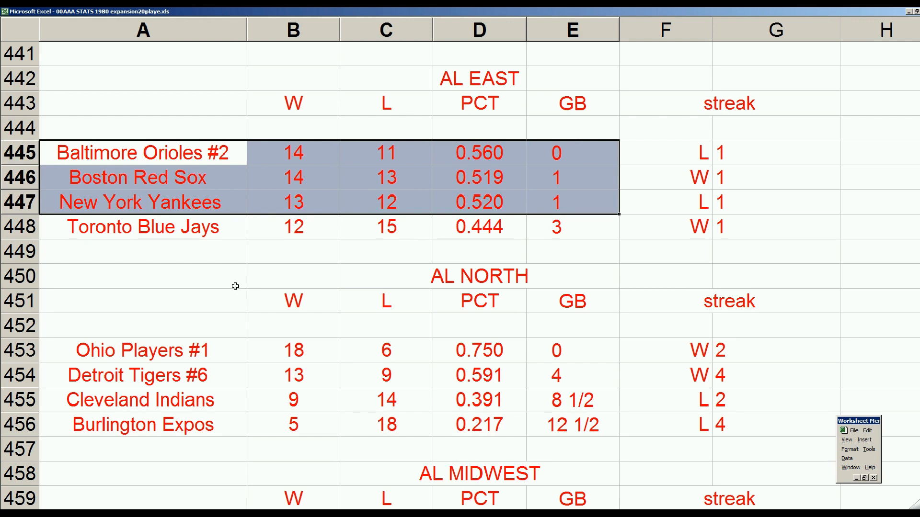
click(306, 204)
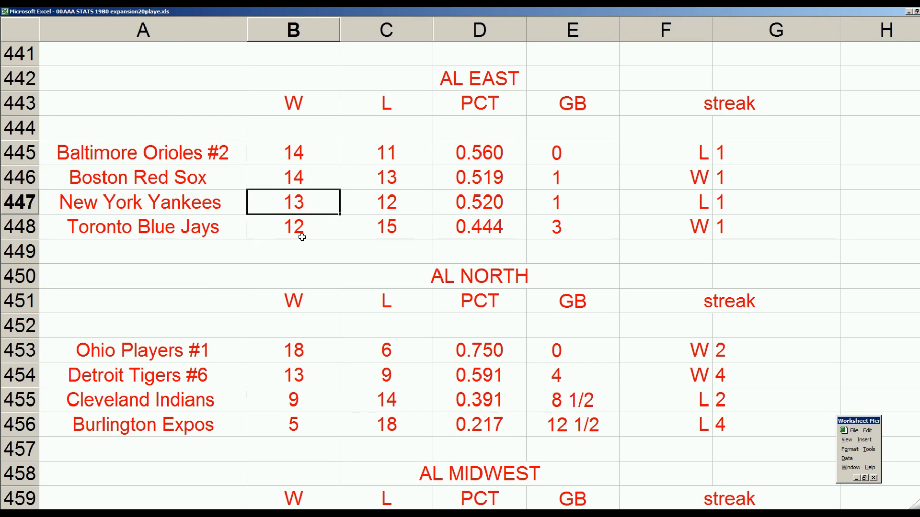
drag(301, 229, 363, 230)
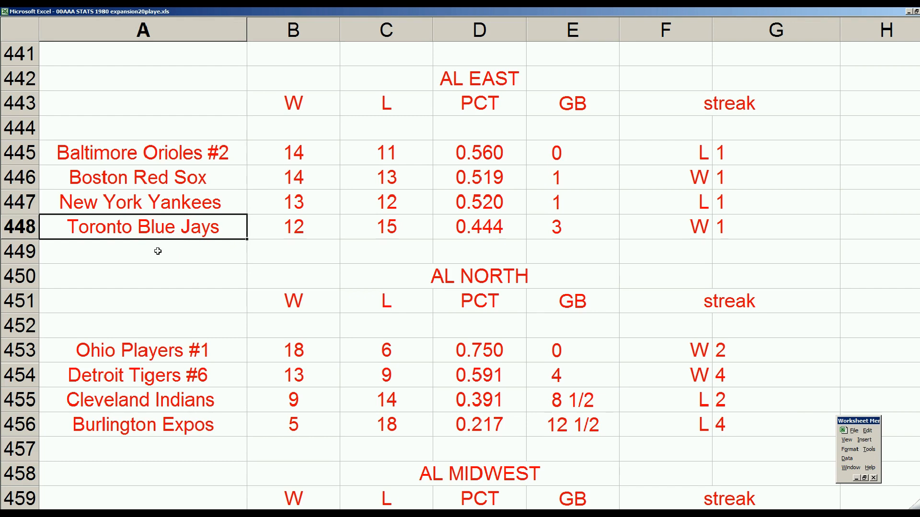
Compare the top teams' records in the AL North, AL West and AL Midwest standings.
click(222, 379)
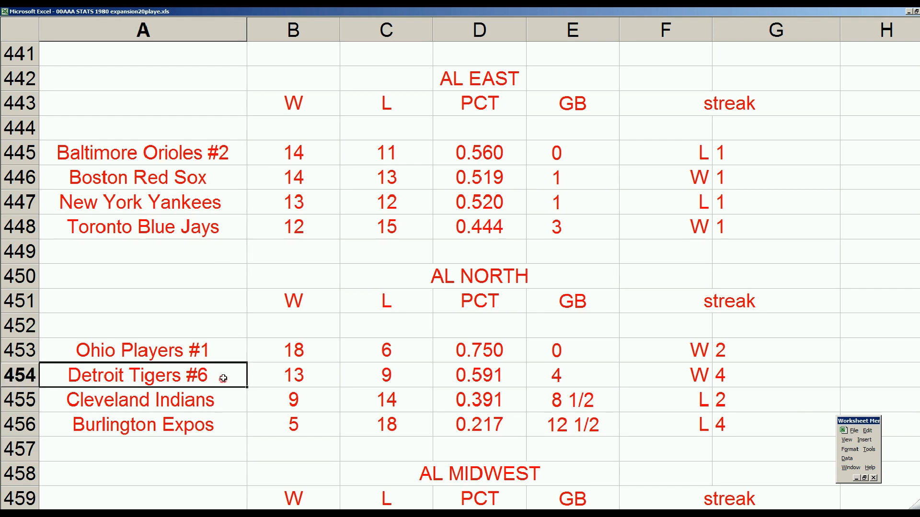
scroll(222, 379, down, 3)
drag(199, 126, 479, 156)
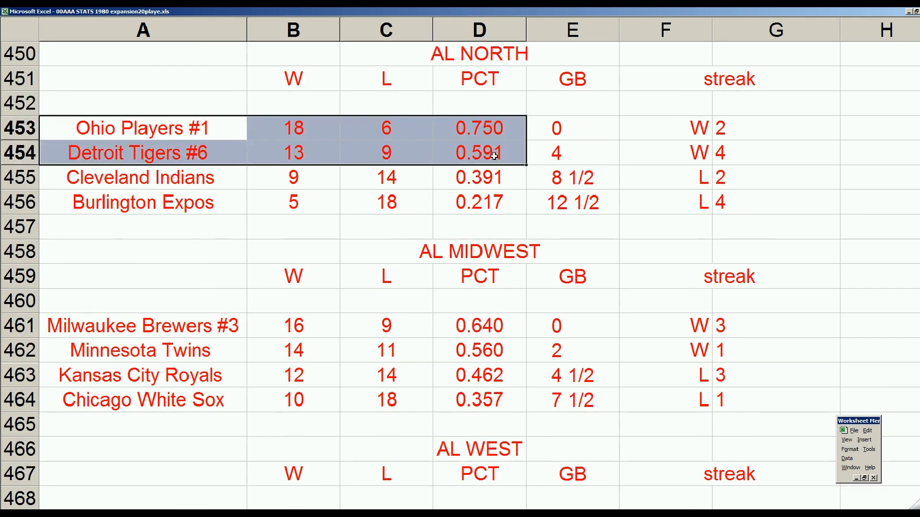
scroll(255, 275, down, 4)
drag(225, 223, 466, 254)
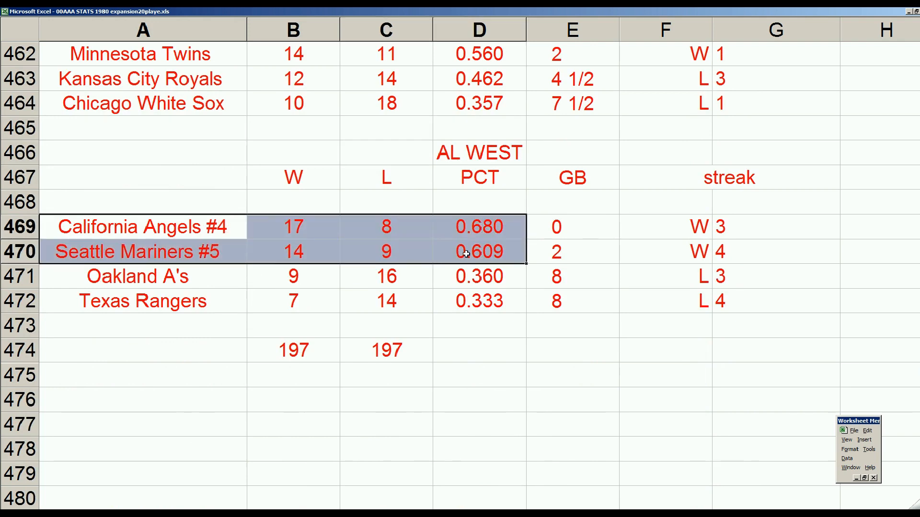
scroll(345, 259, up, 3)
click(202, 257)
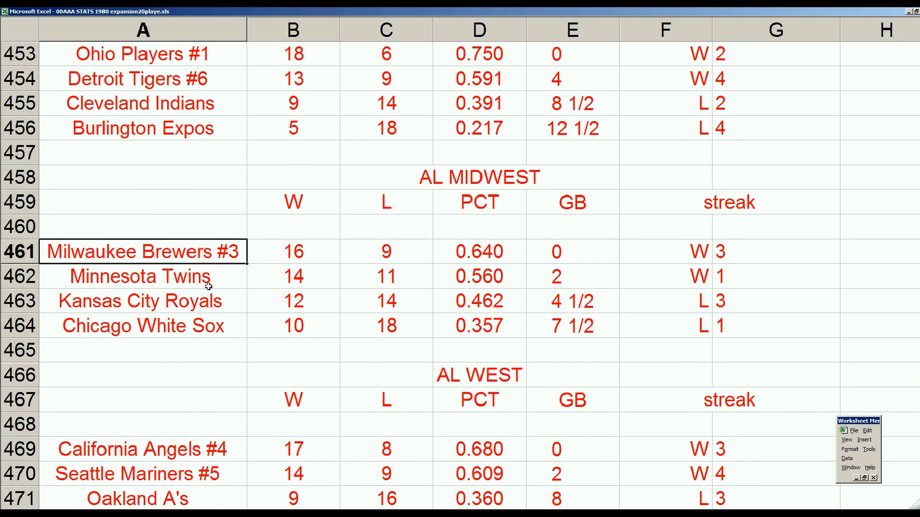
click(212, 303)
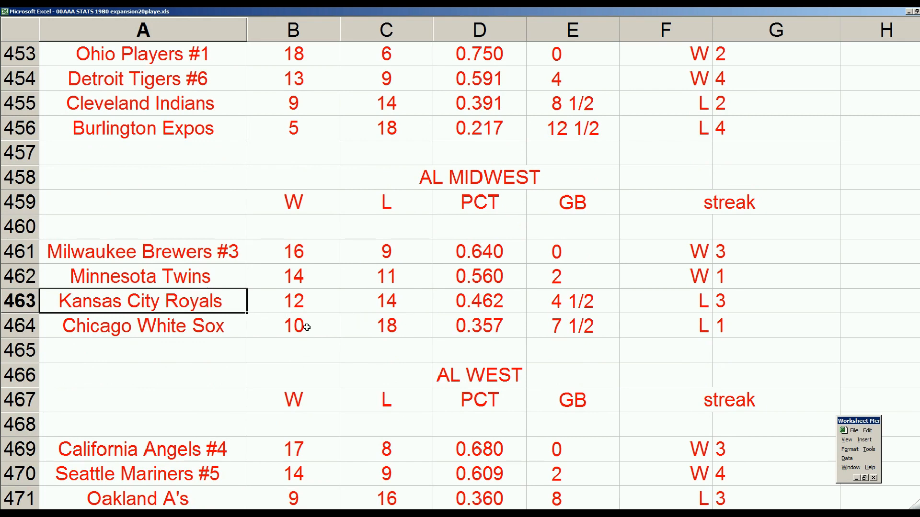
click(224, 281)
click(226, 254)
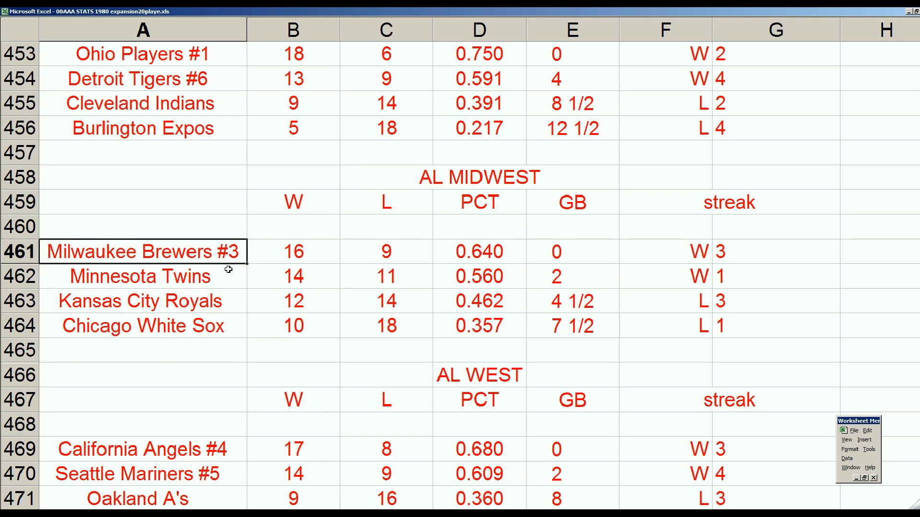
scroll(228, 270, up, 4)
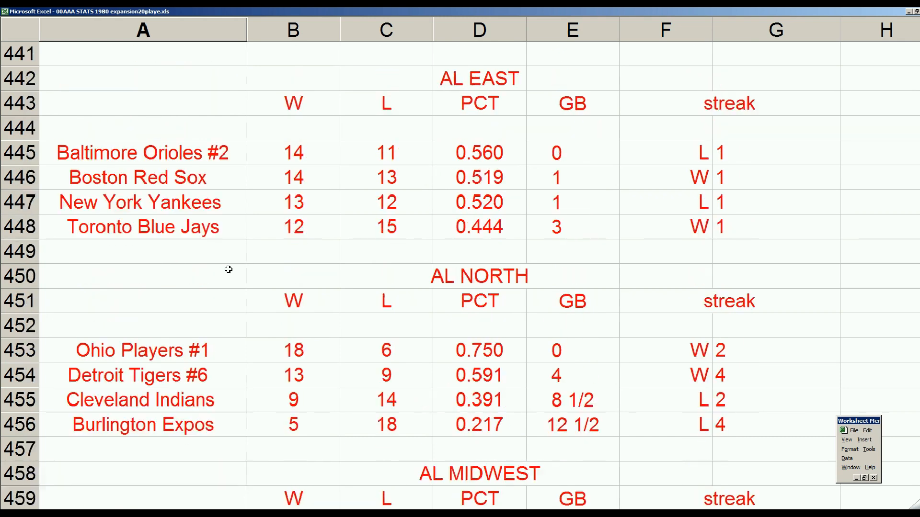